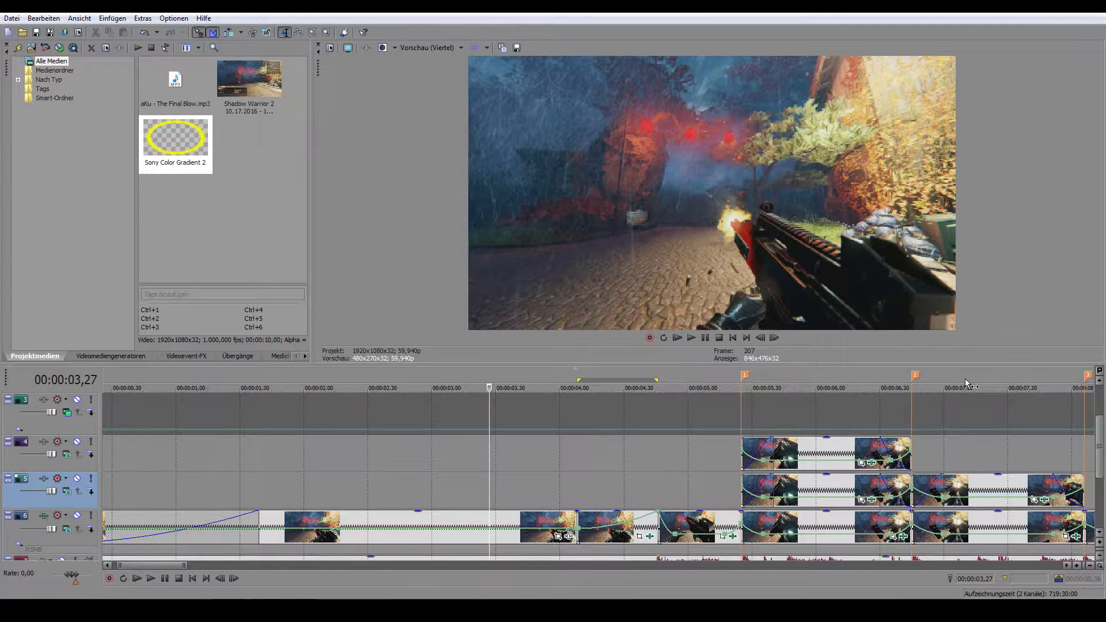
Step: Check the long opening clip's event properties for its resampling option and playback rate, and close them keeping the settings
right_click(480, 520)
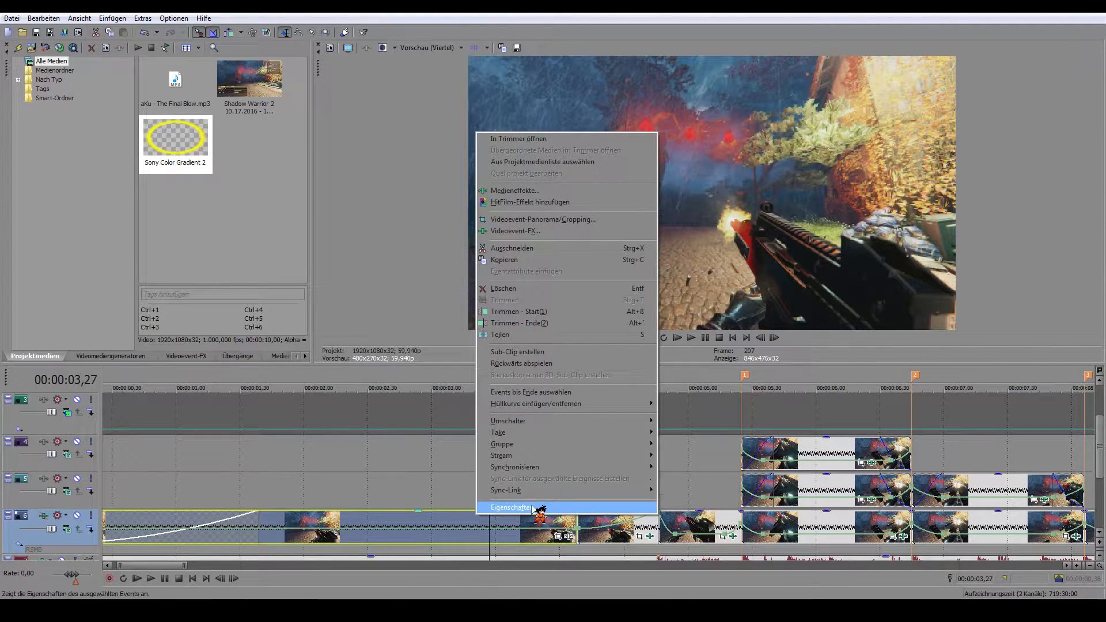
left_click(531, 508)
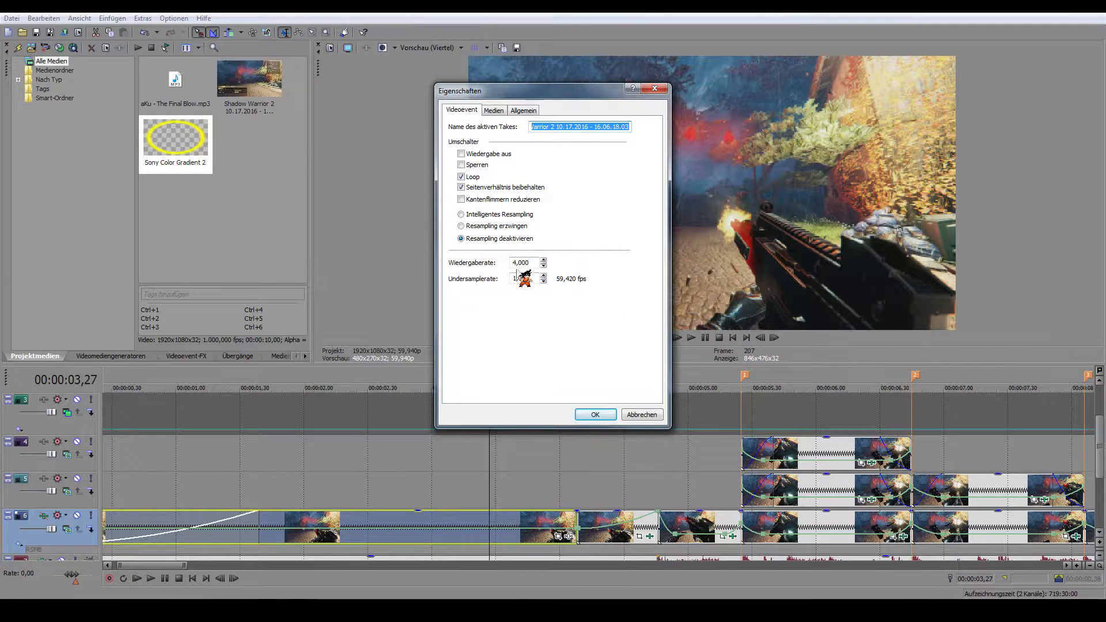
left_click(593, 414)
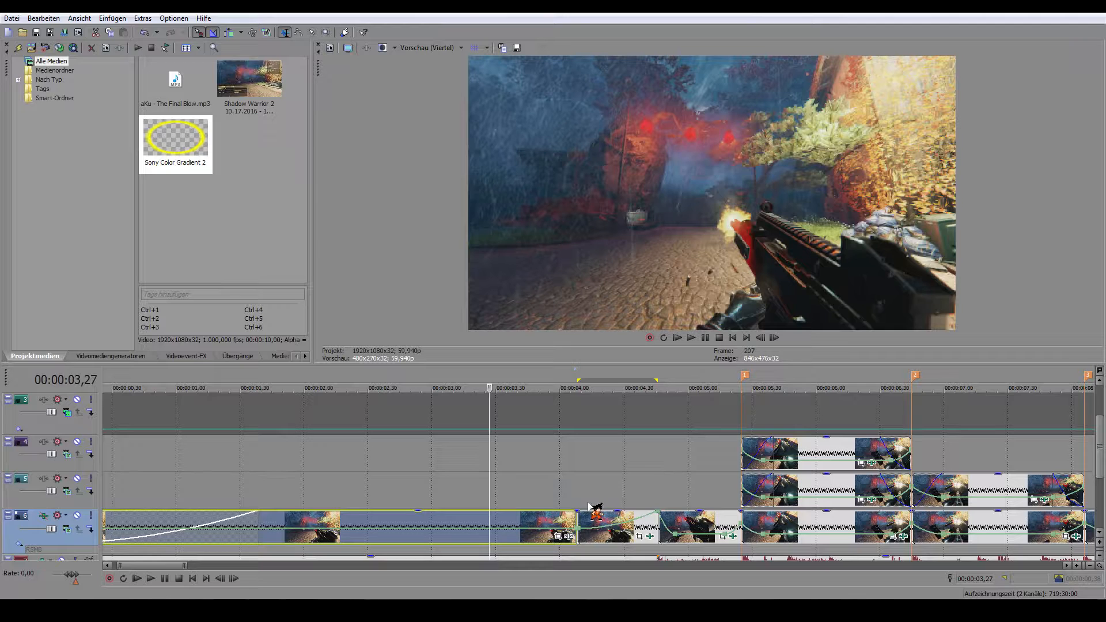
left_click(532, 490)
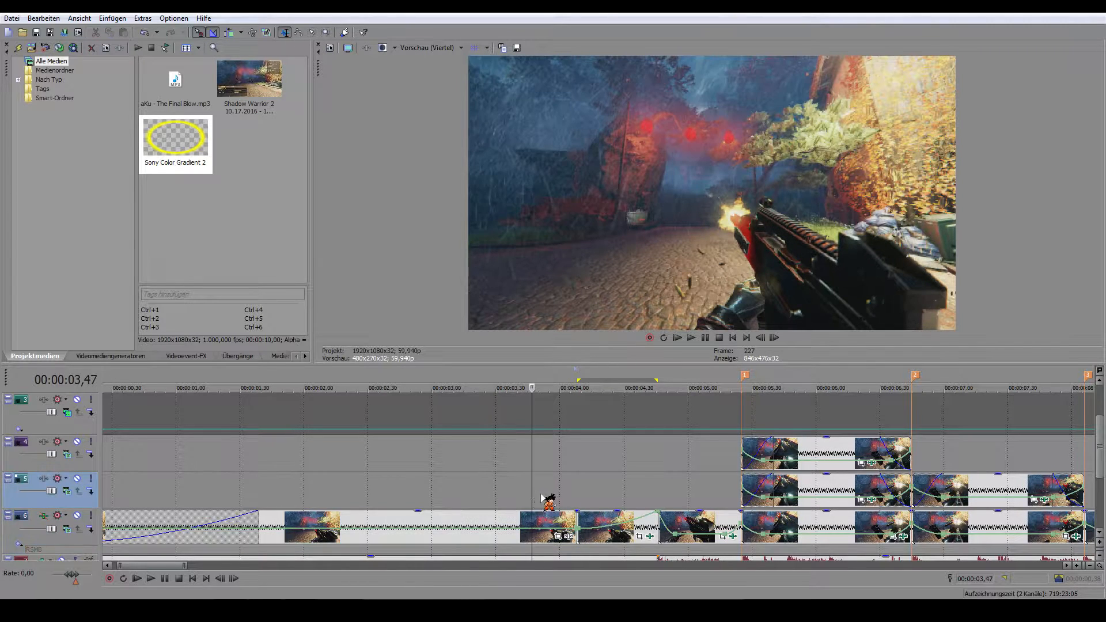
Step: Check the long opening clip's envelope options for the Geschwindigkeit envelope
left_click(595, 527)
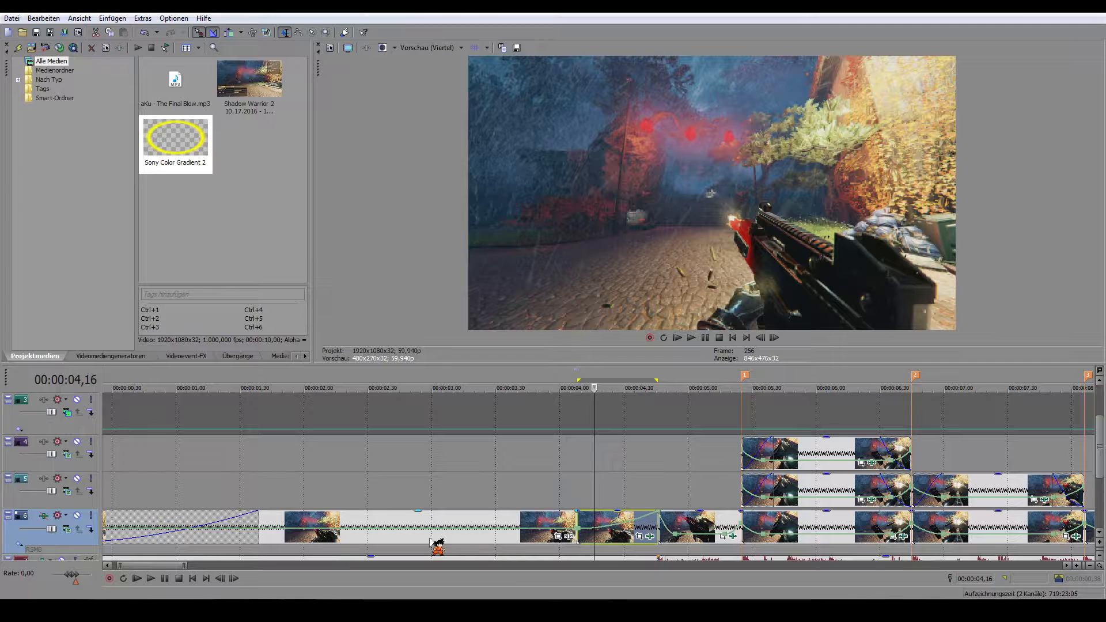
right_click(502, 519)
left_click(531, 565)
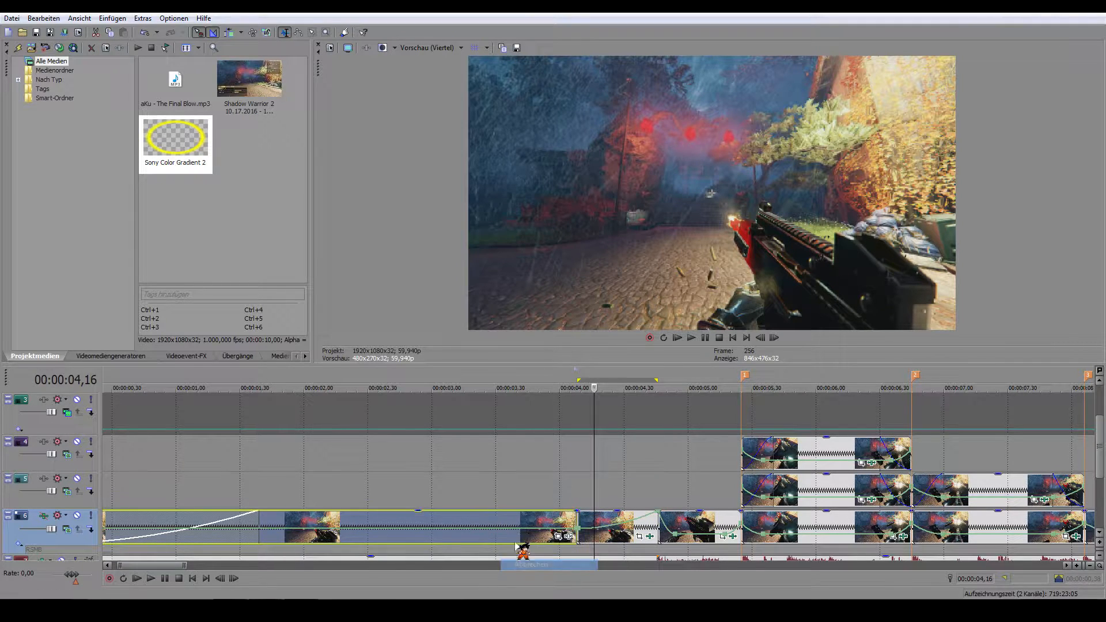
right_click(537, 519)
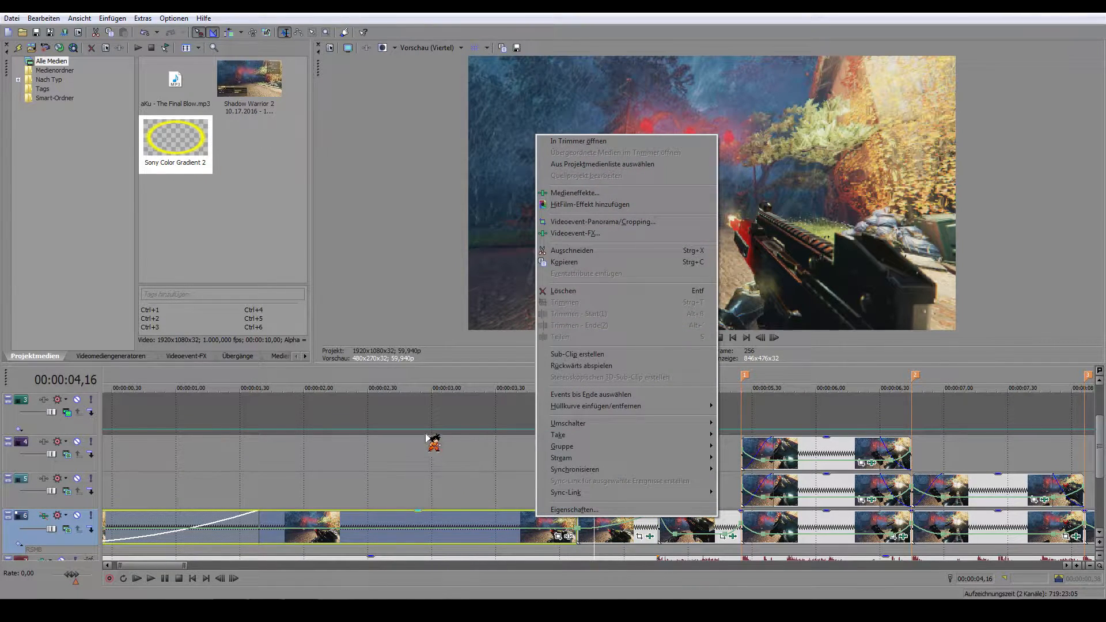
mouse_move(657, 407)
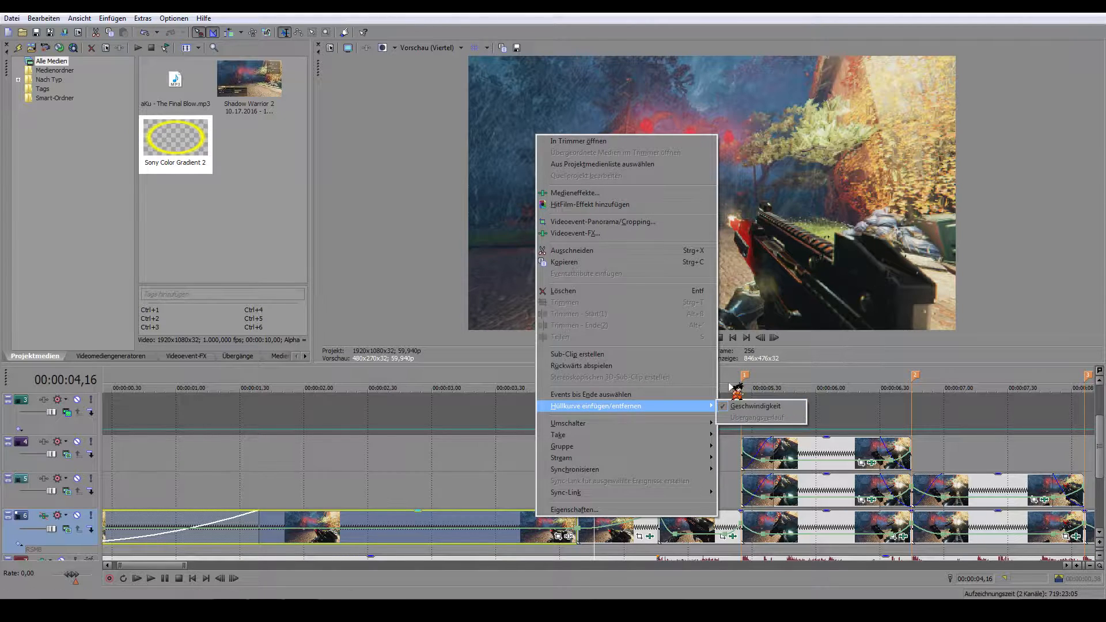
left_click(498, 521)
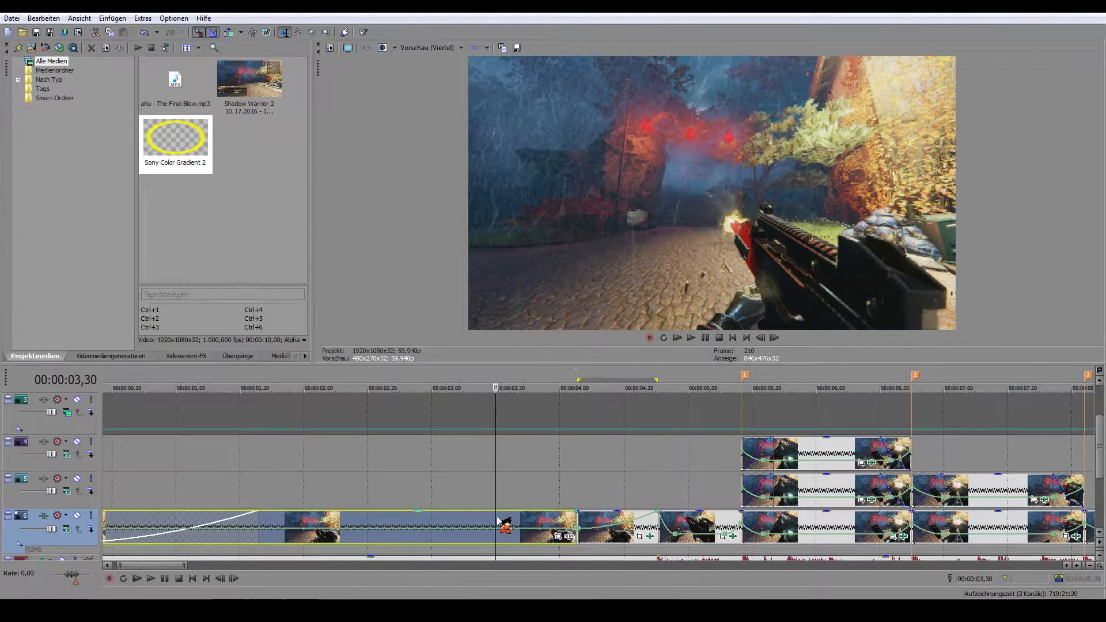
Step: Examine the transition between the second and third clips on track 6 frame by frame
double_click(584, 530)
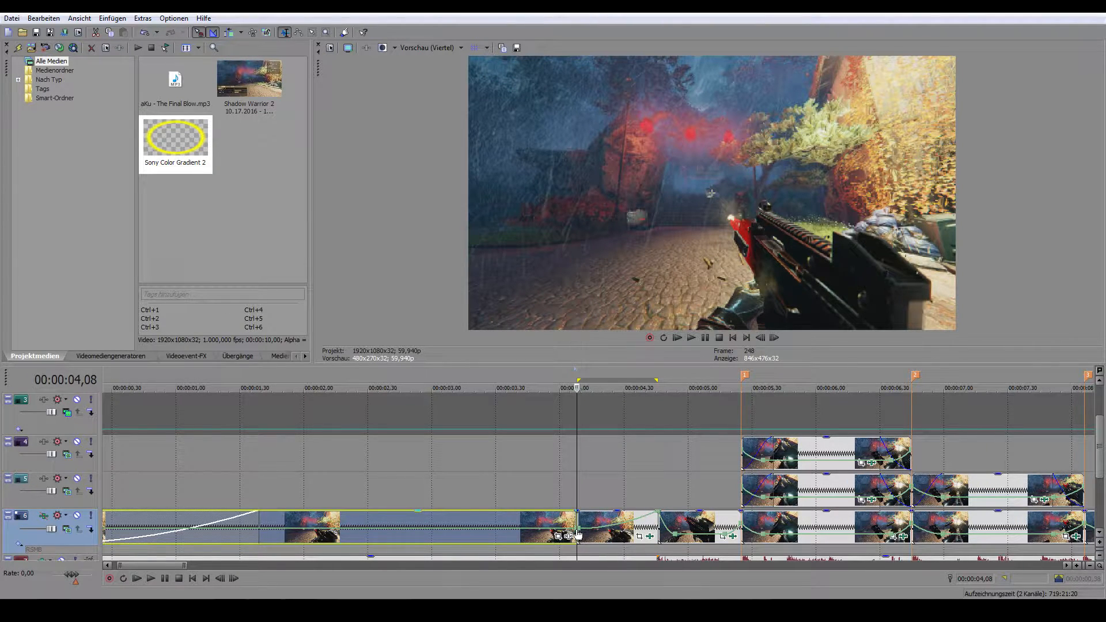
left_click(661, 534)
left_click(775, 339)
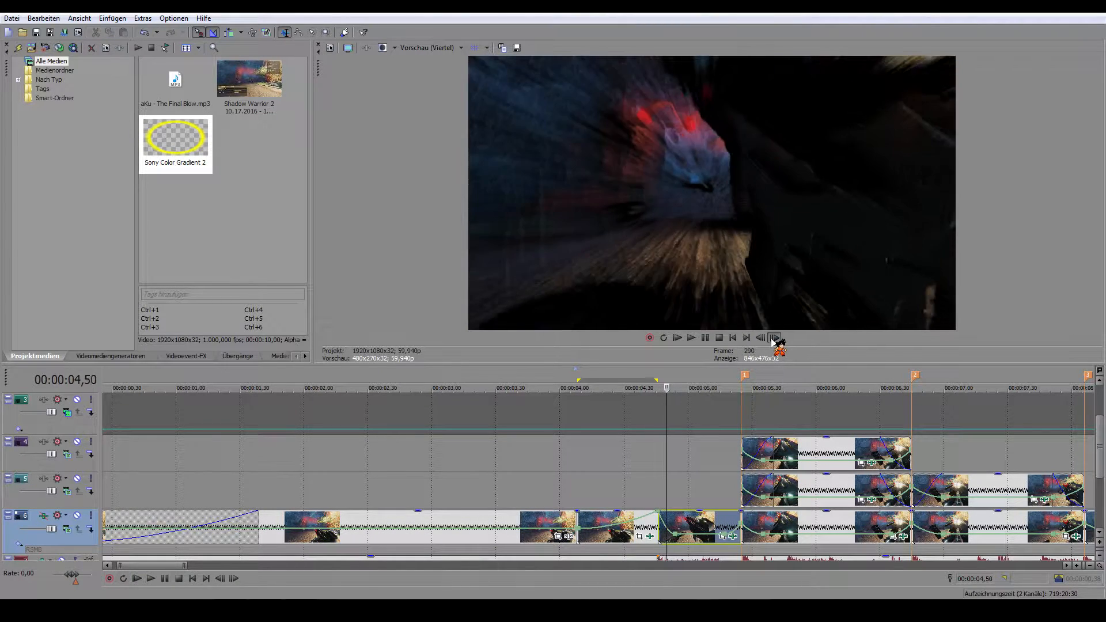
left_click(774, 339)
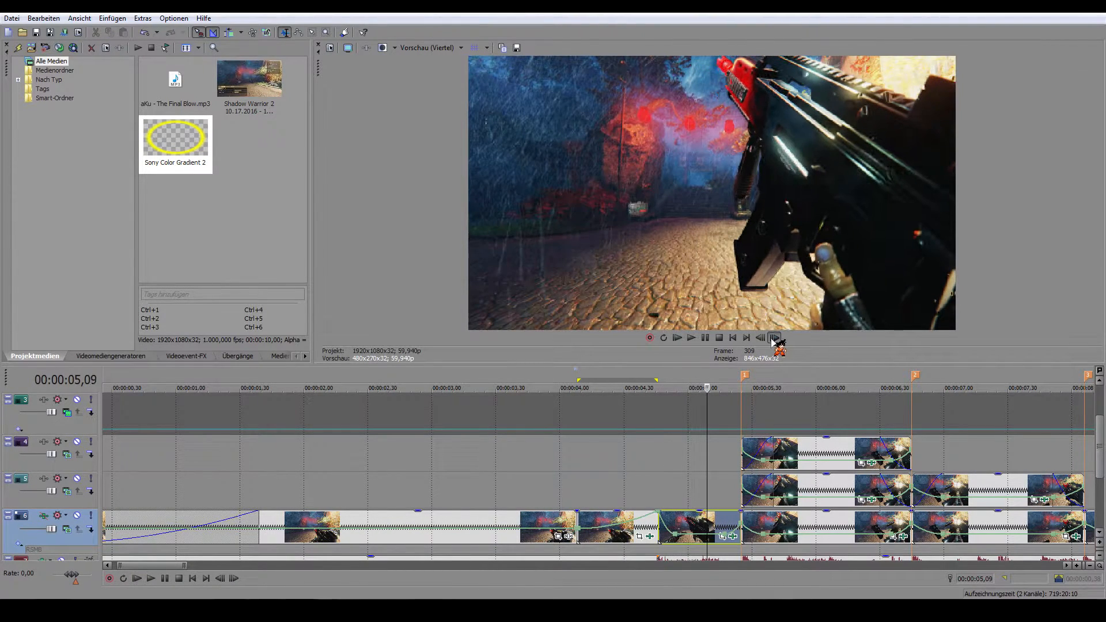
Step: Open the second clip's S_EdgeRays effect, compare the preview with and without dark rays, and inspect the Rays Color
left_click(645, 534)
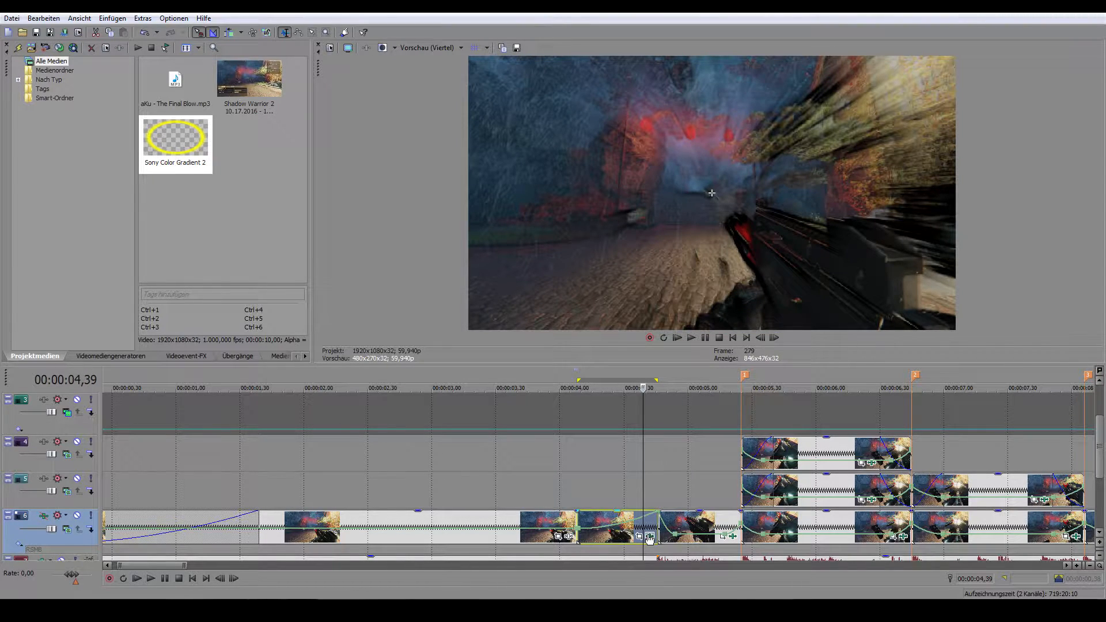
left_click(650, 539)
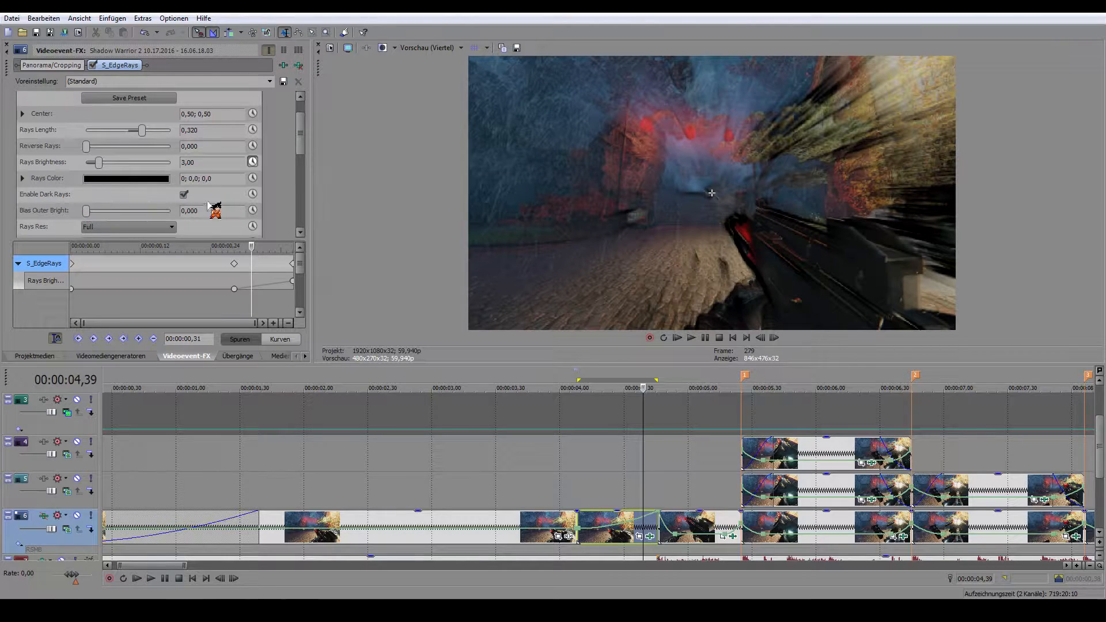
left_click(184, 195)
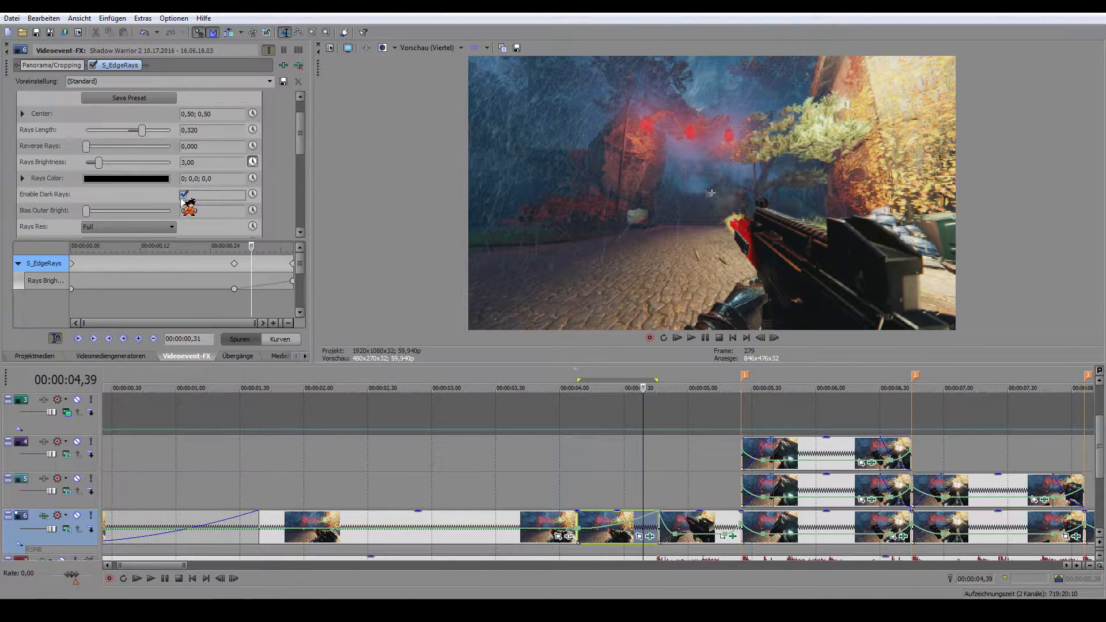
left_click(110, 178)
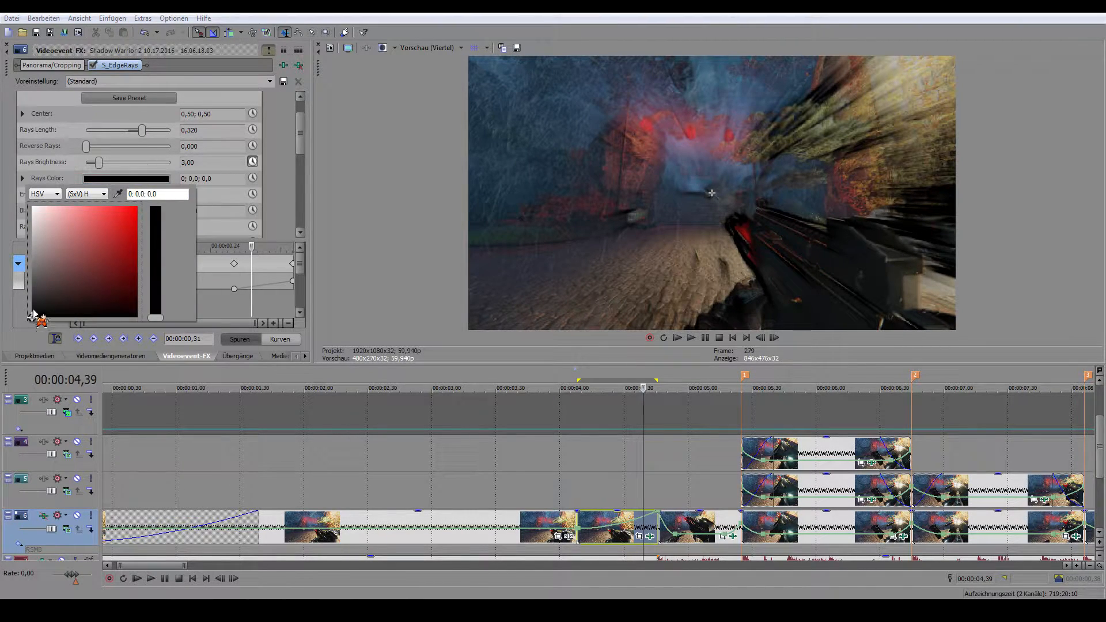
left_click(291, 193)
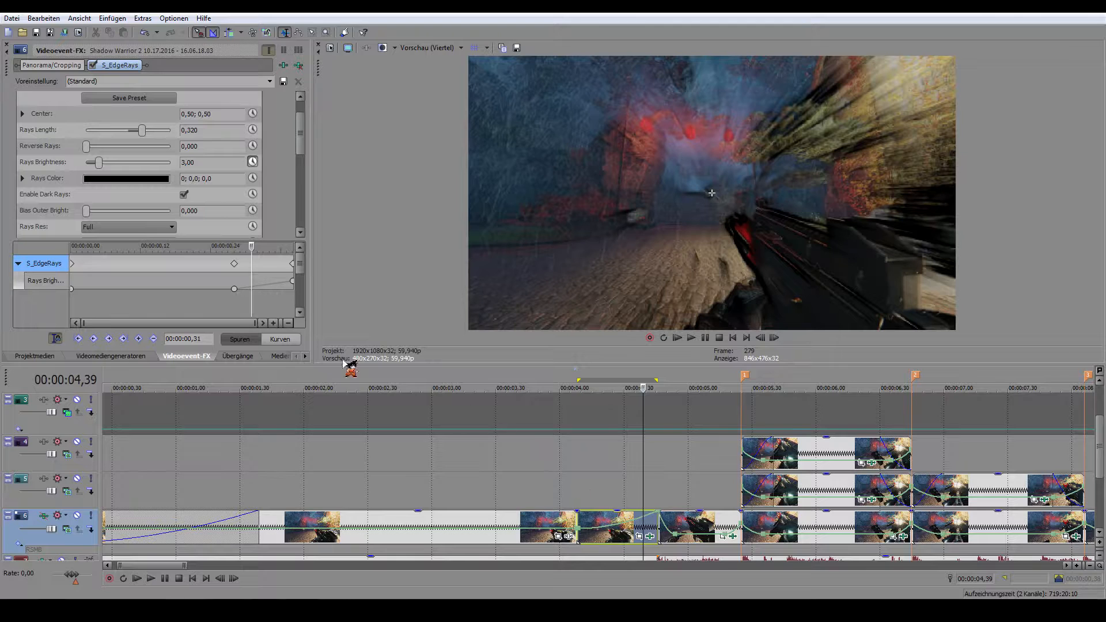
Step: Examine the second clip's Rays Brightness animation from its middle keyframe to the end of the clip, frame by frame
left_click(235, 264)
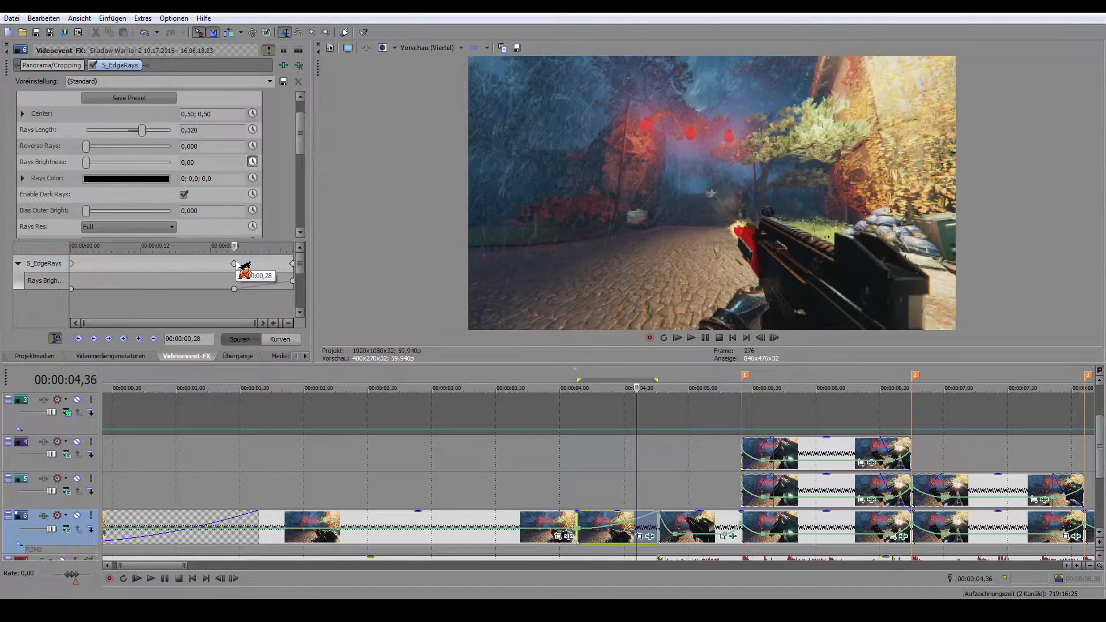
left_click(774, 339)
left_click(774, 338)
left_click(773, 340)
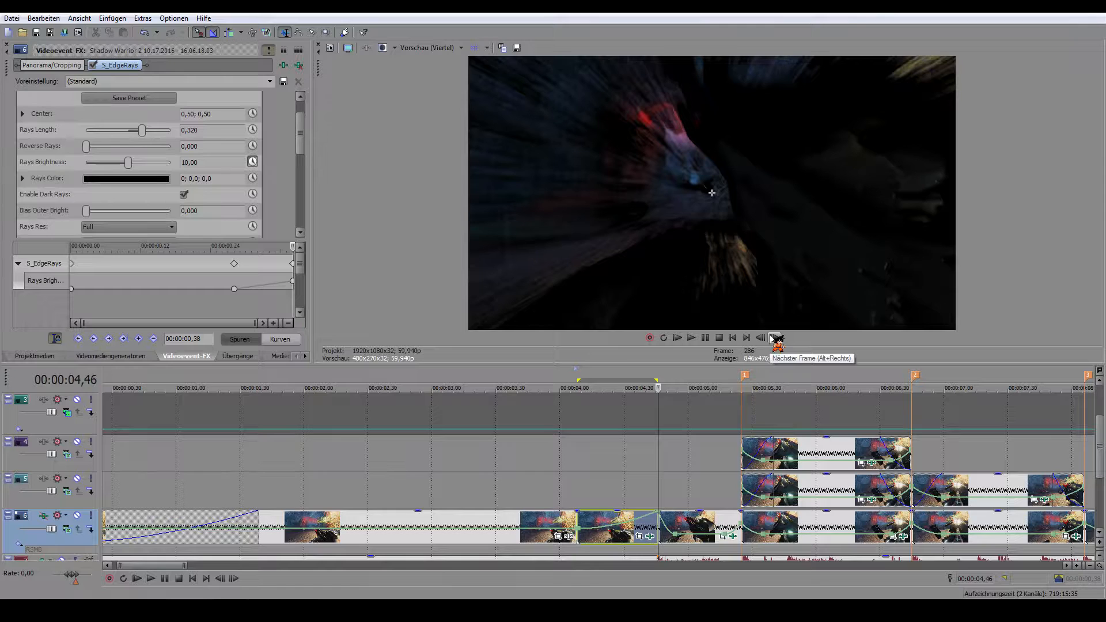
Step: Open the third clip's effects and examine how its S_EdgeRays Rays Brightness animation plays out frame by frame
left_click_drag(740, 541, 732, 540)
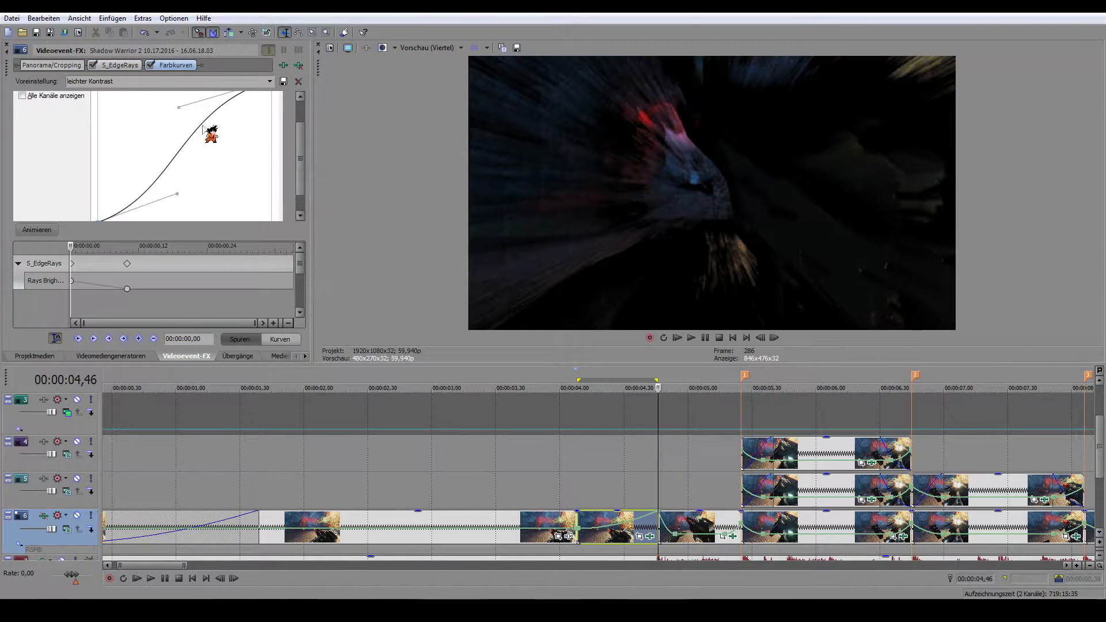
left_click(122, 65)
left_click(778, 339)
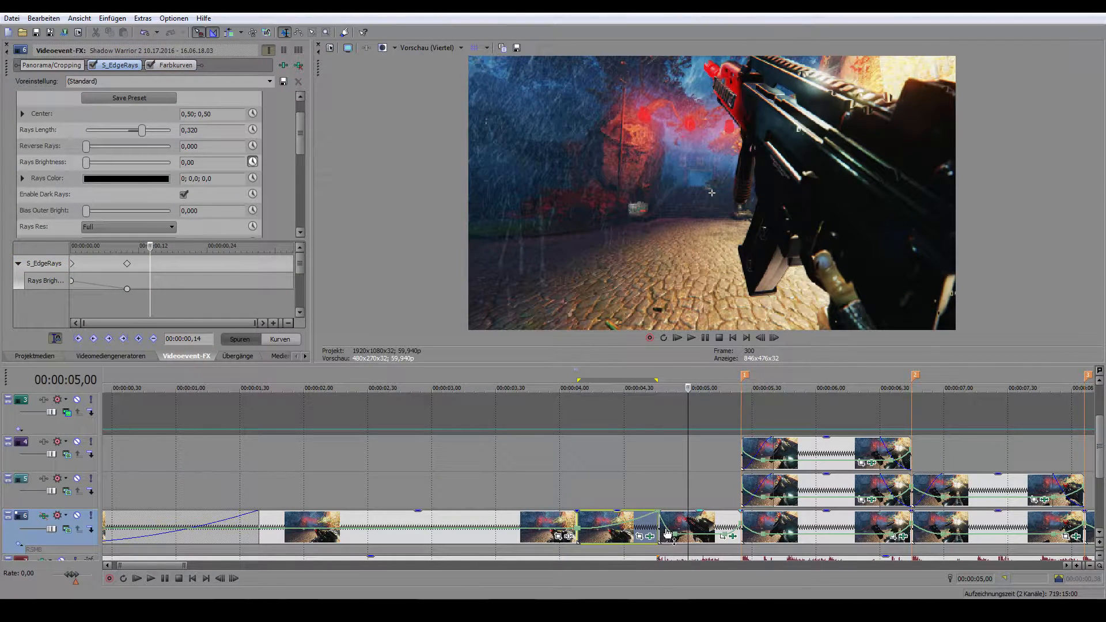
Step: Inspect the third clip's Farbkurven effect and compare its colours with those of the long opening clip
left_click(510, 527)
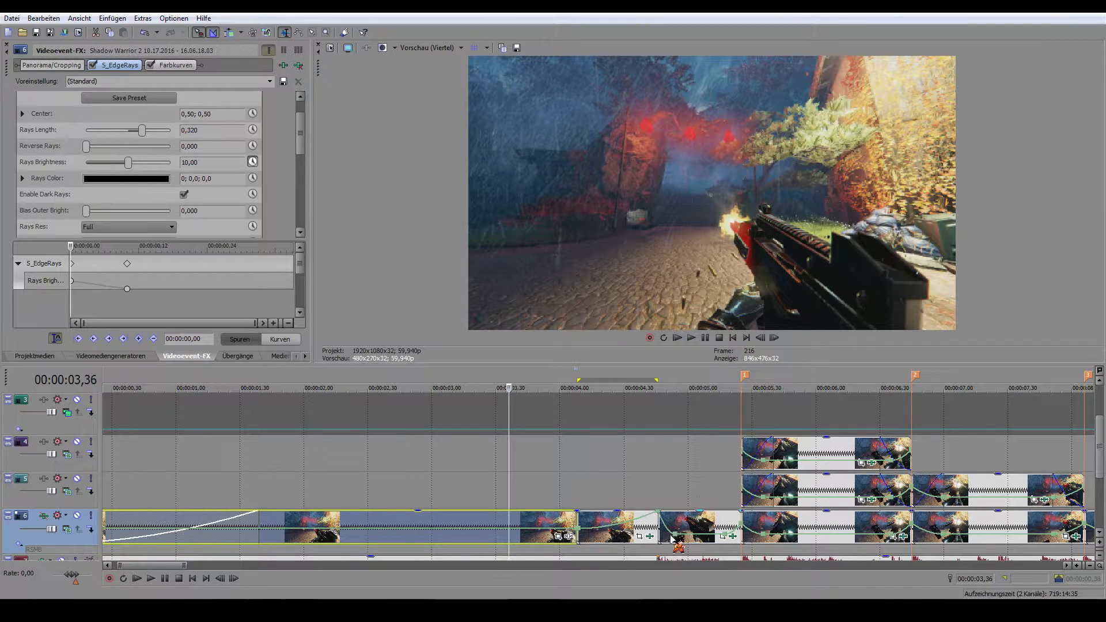
left_click(684, 523)
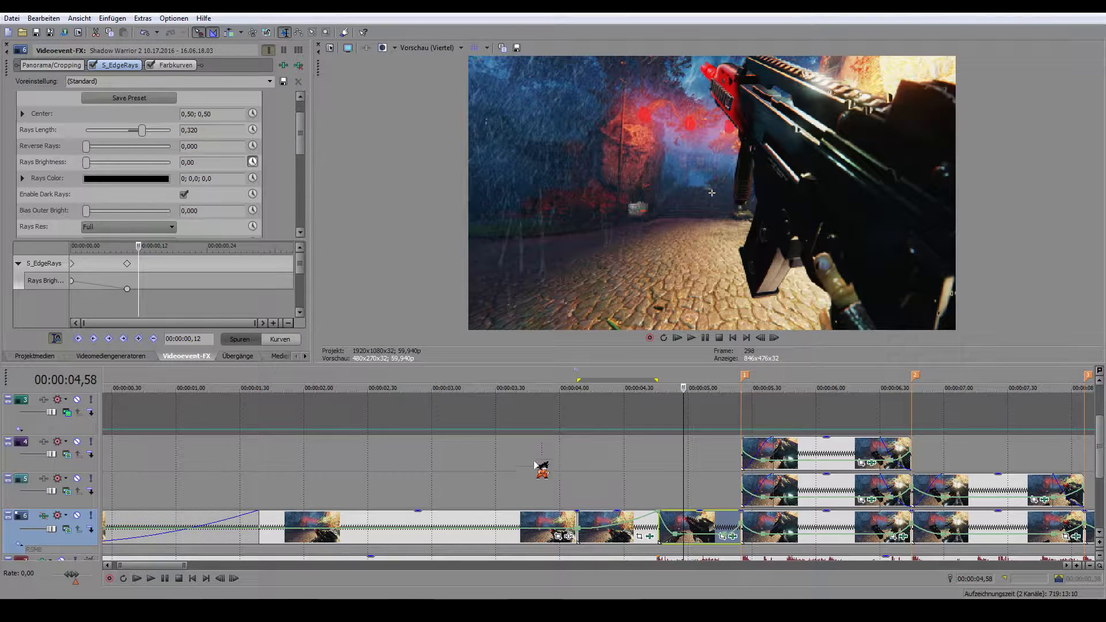
left_click(180, 66)
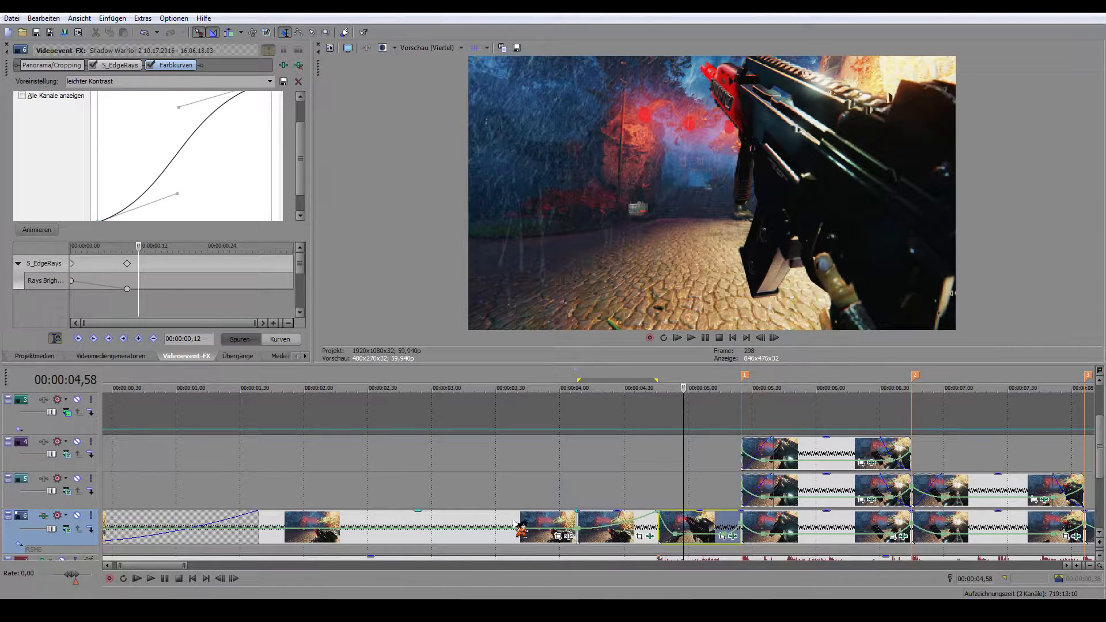
left_click(447, 524)
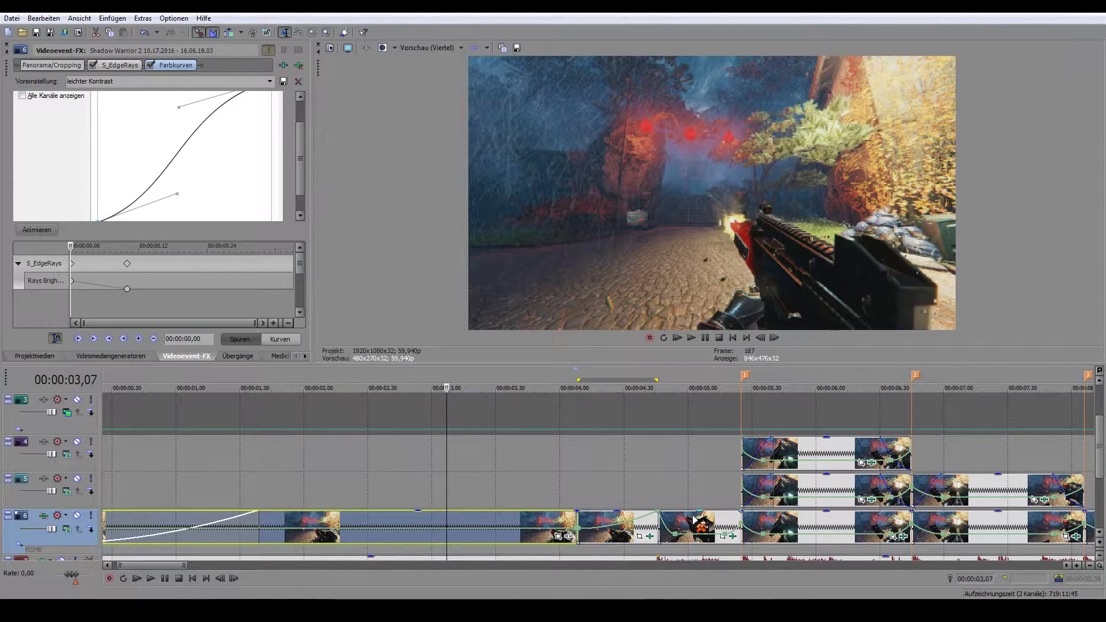
left_click(699, 526)
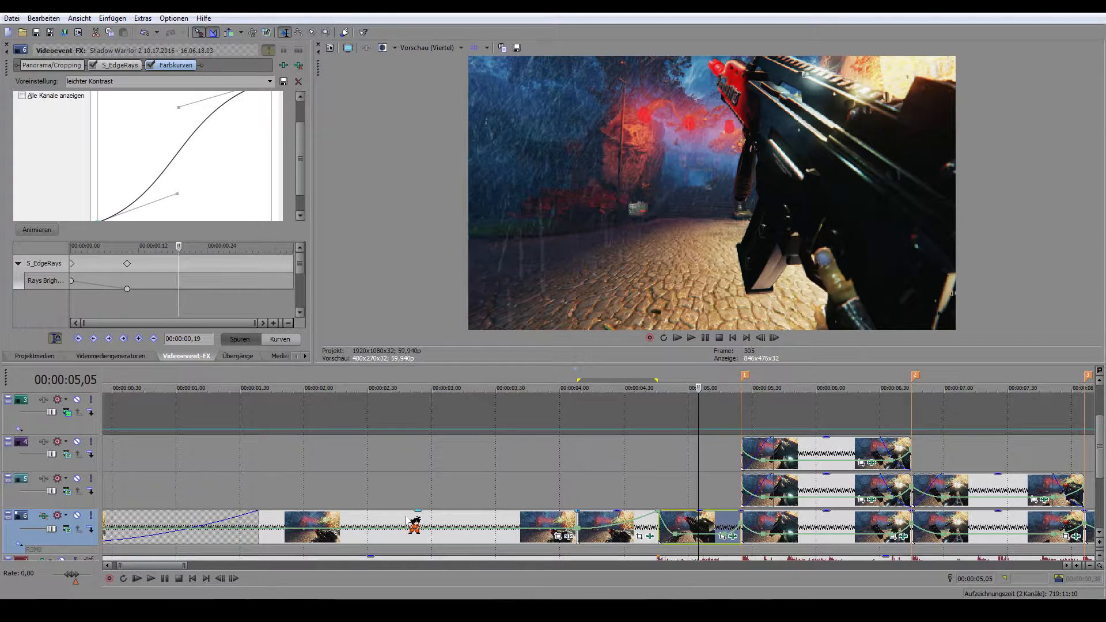
left_click(433, 526)
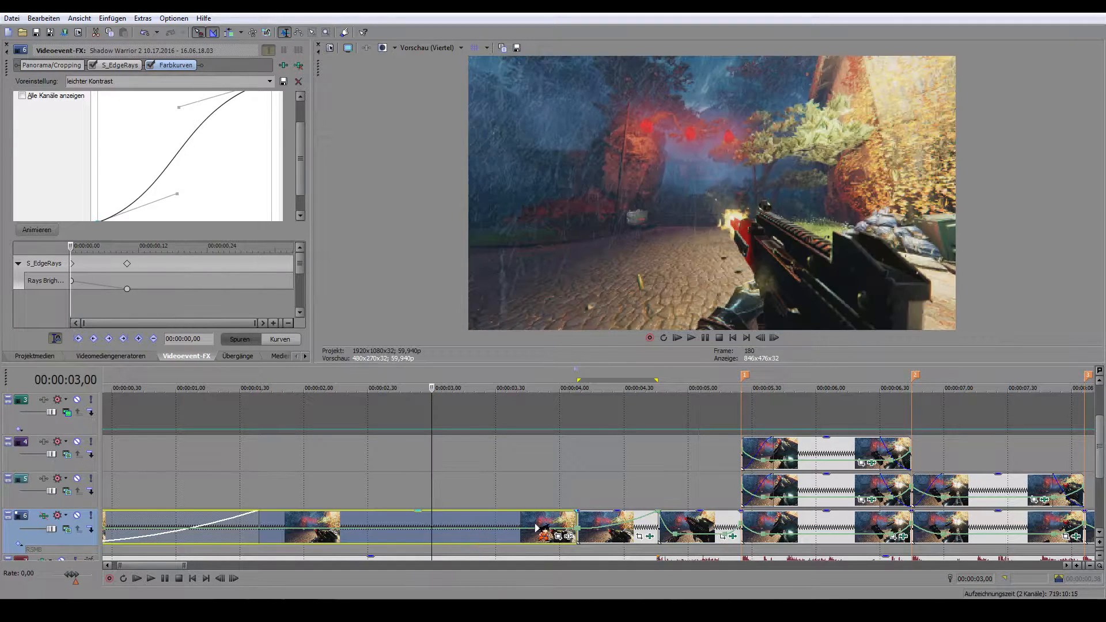
left_click(700, 524)
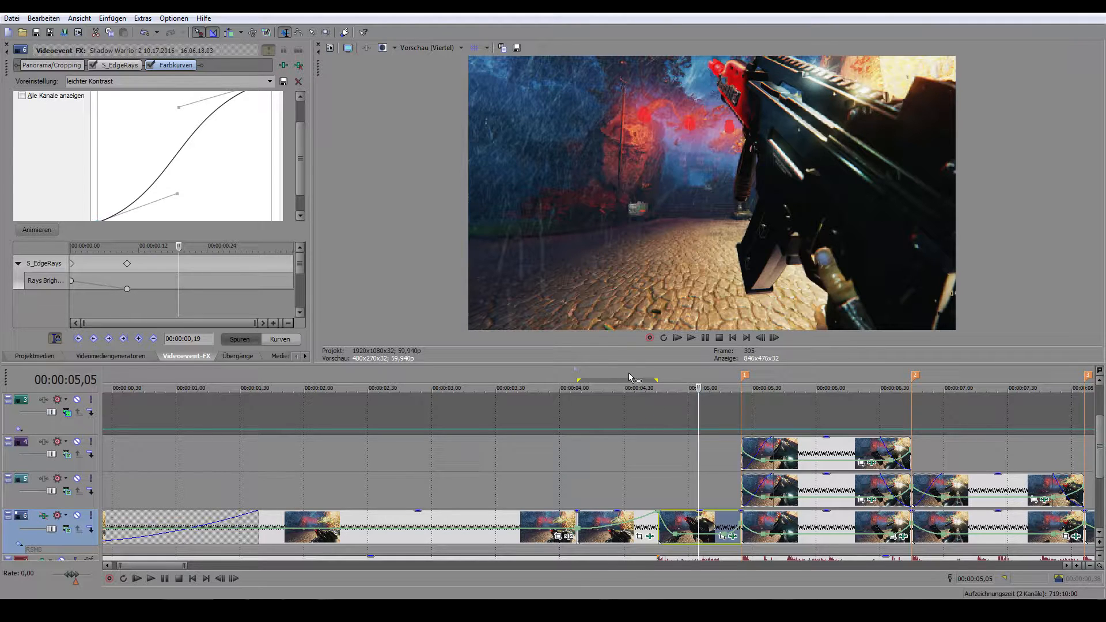
Step: Examine the frames of the third clip on track 6 leading up to marker 1
left_click(691, 518)
left_click(714, 519)
left_click(720, 520)
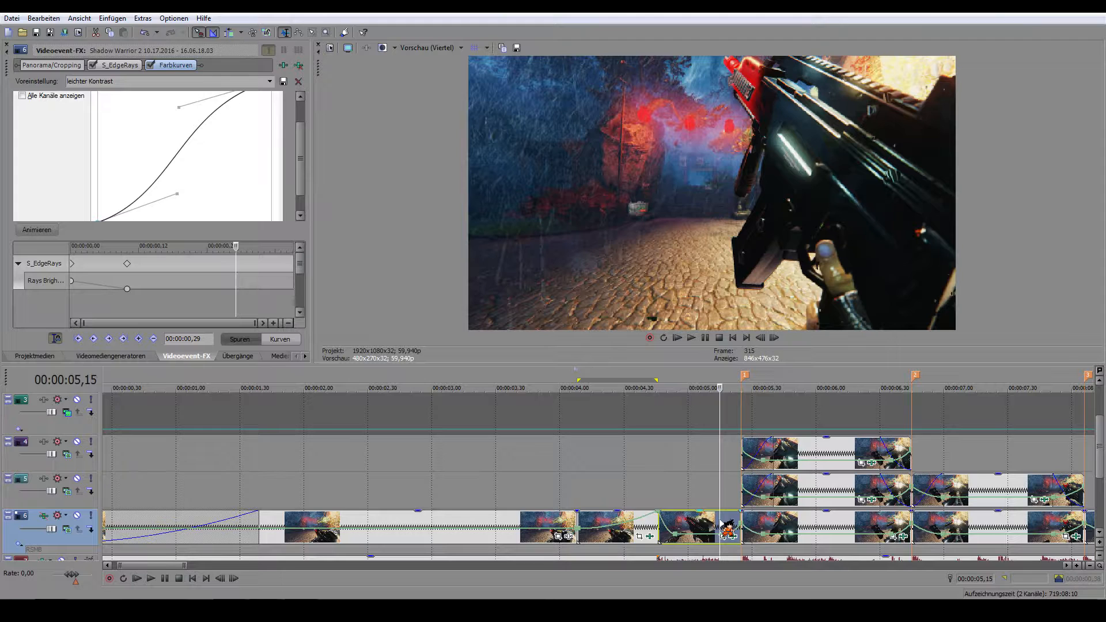
left_click(693, 522)
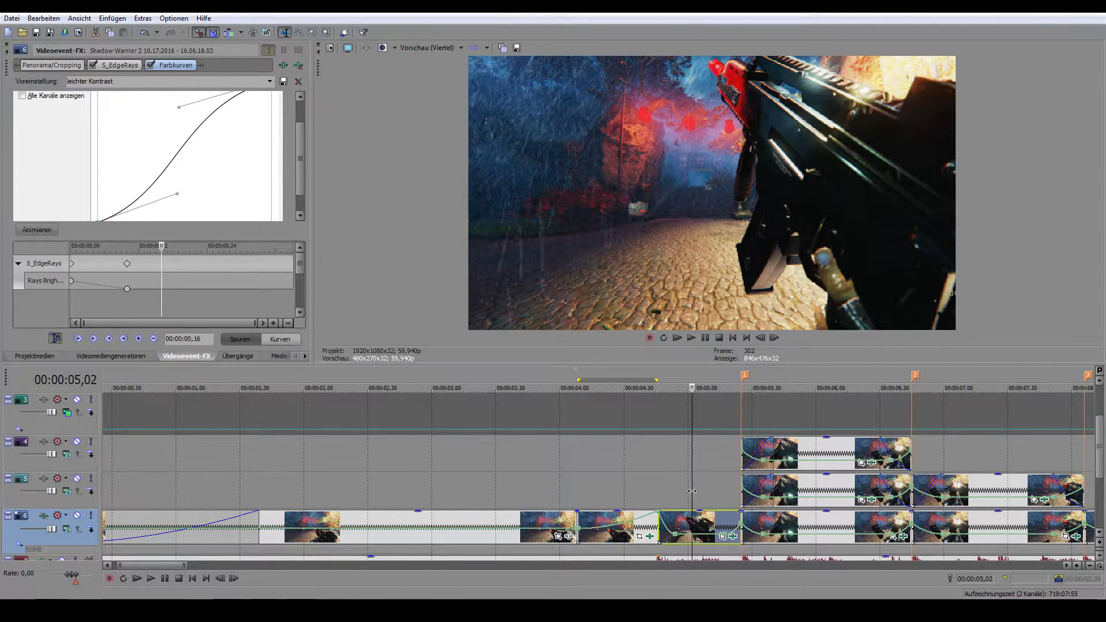
scroll(692, 488, "down", 2)
scroll(534, 491, "up", 2)
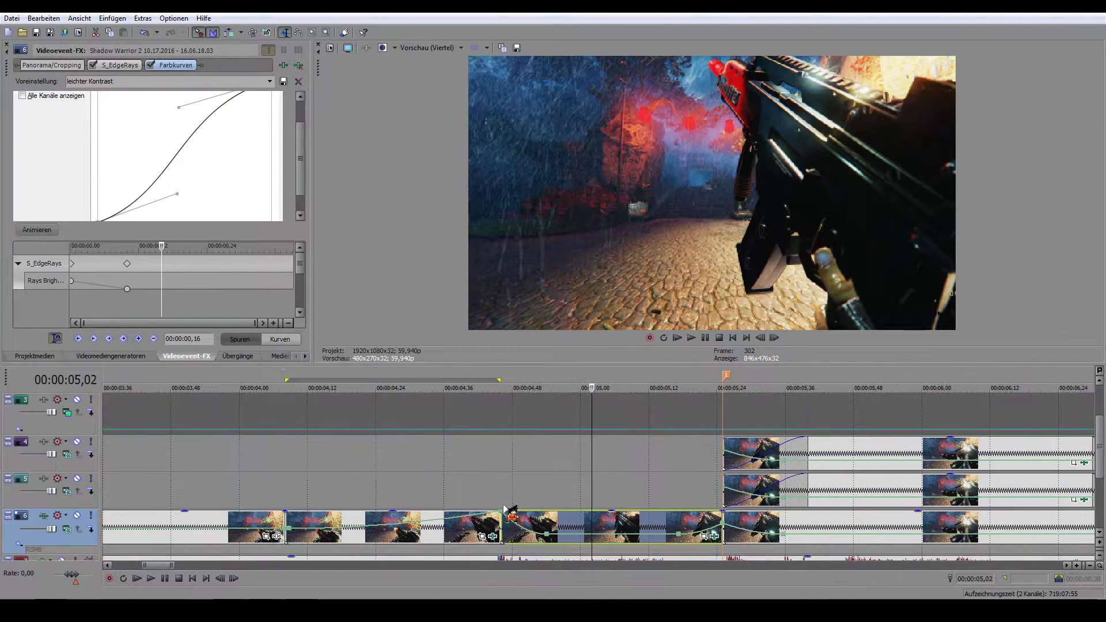
left_click(530, 490)
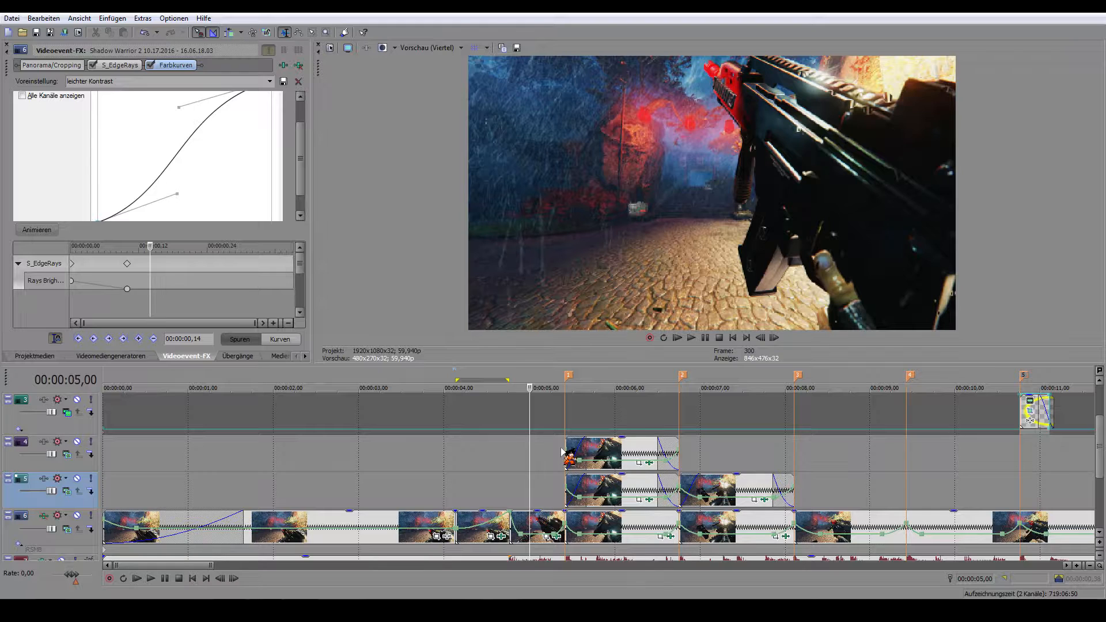
left_click(548, 526)
scroll(555, 527, "up", 2)
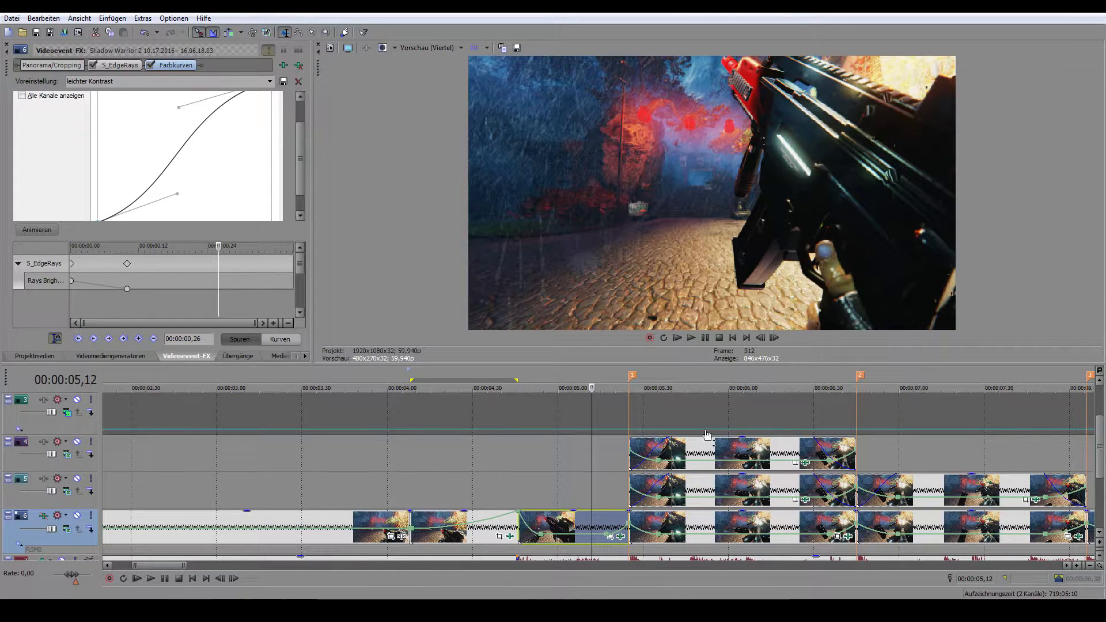
Step: Examine the stacked clips on tracks 4 to 6 between markers 1 and 2, including the frame at marker 1
left_click(754, 496)
scroll(749, 494, "down", 2)
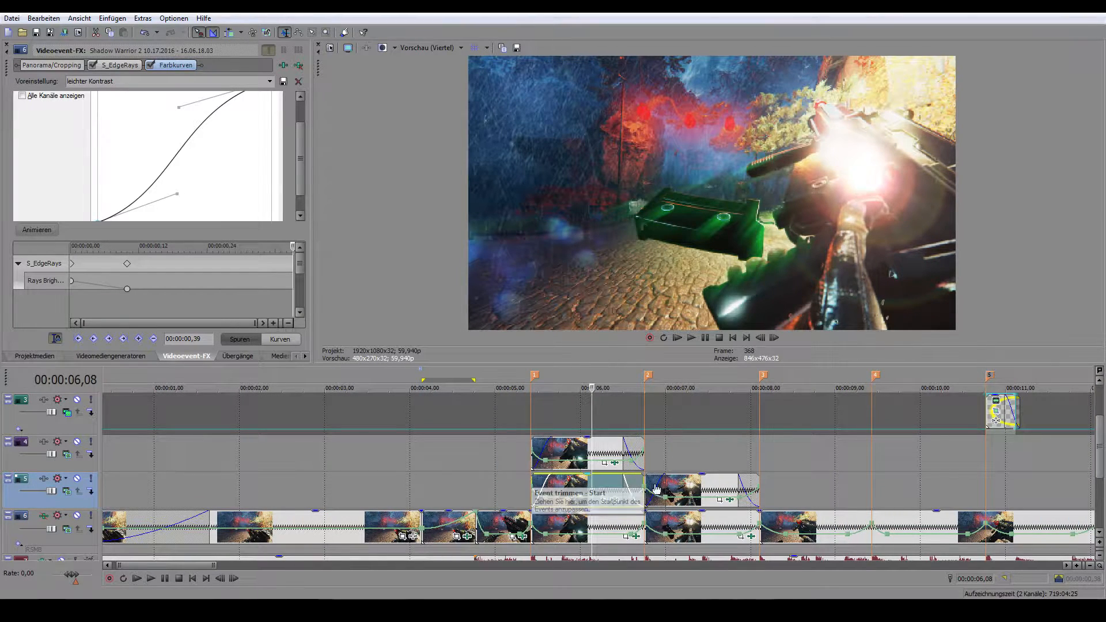
left_click(534, 516)
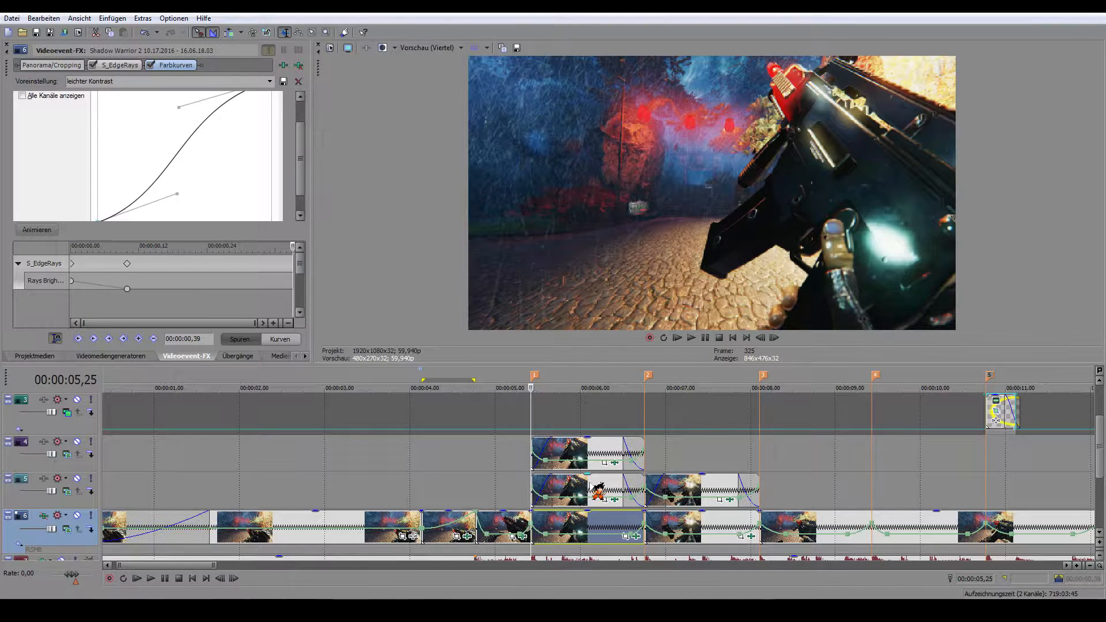
Step: Open the effects of the track 5 clip between markers 1 and 2 and examine its S_LensFlare animation from marker 1
left_click(590, 487)
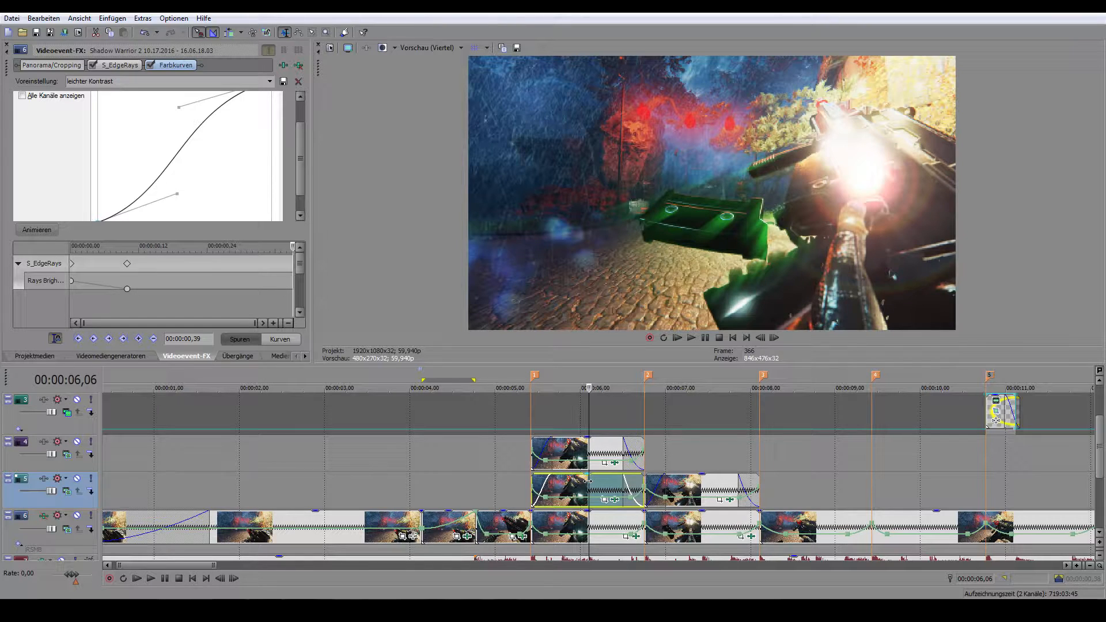
left_click(582, 486)
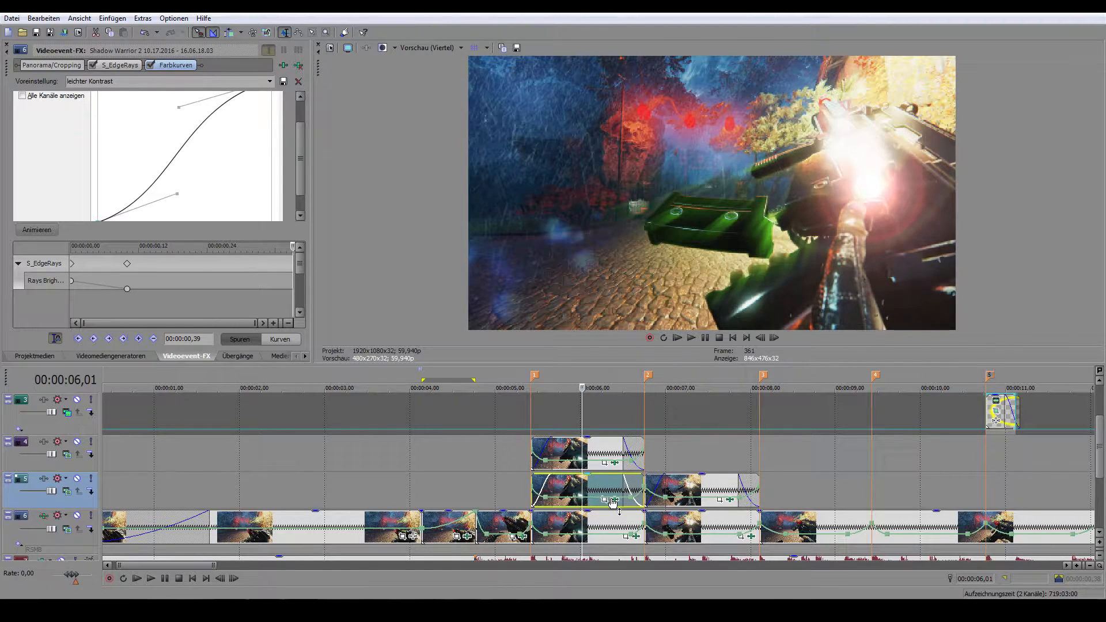
left_click(613, 504)
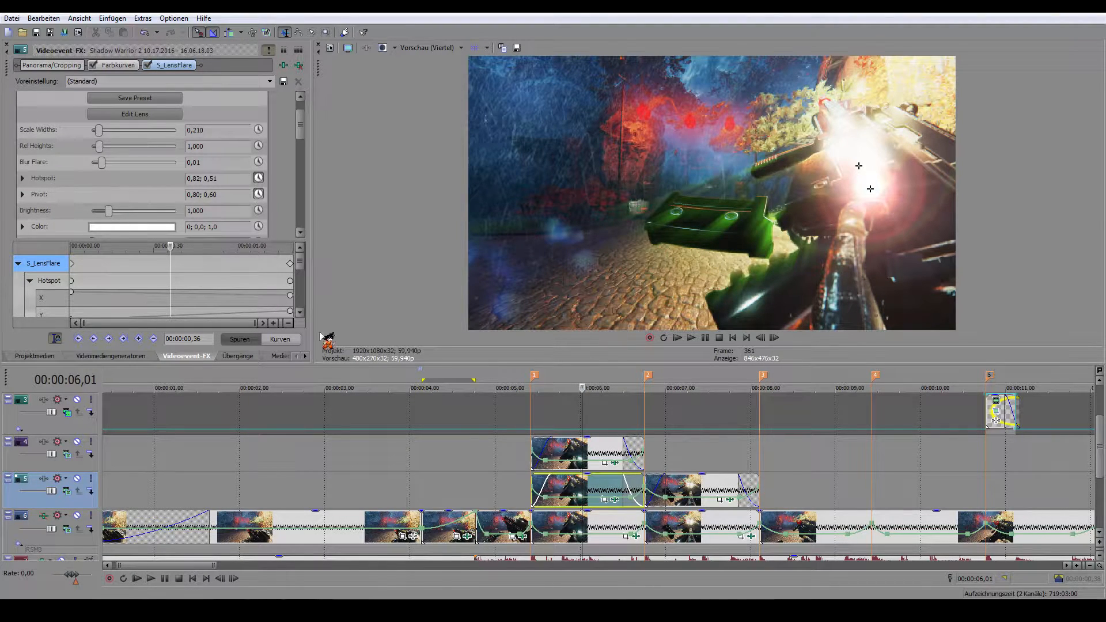
left_click(535, 487)
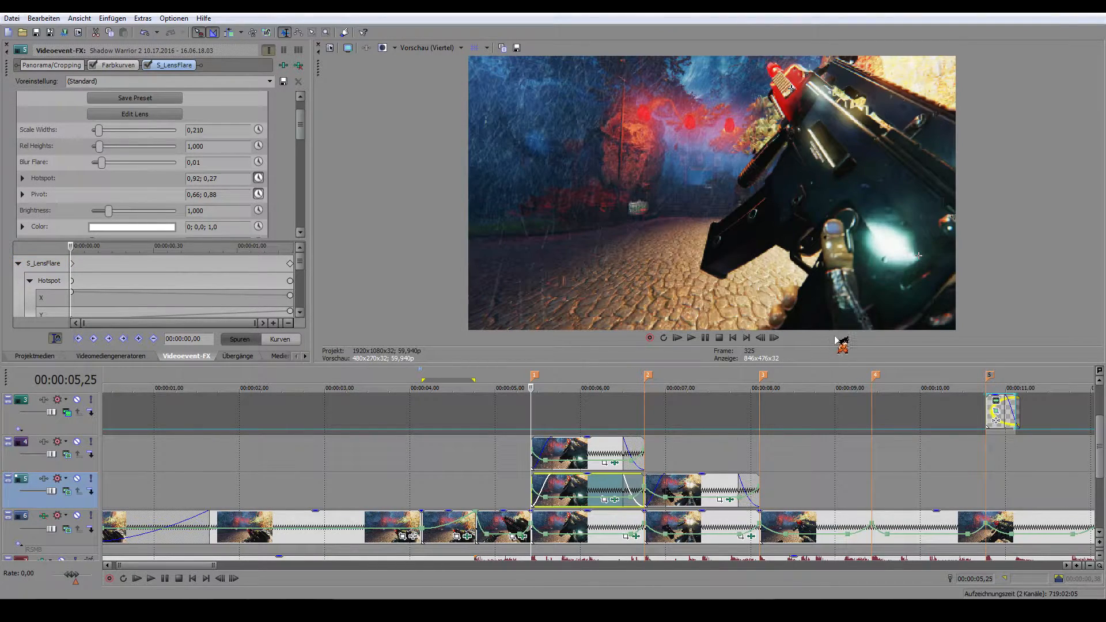
left_click(776, 338)
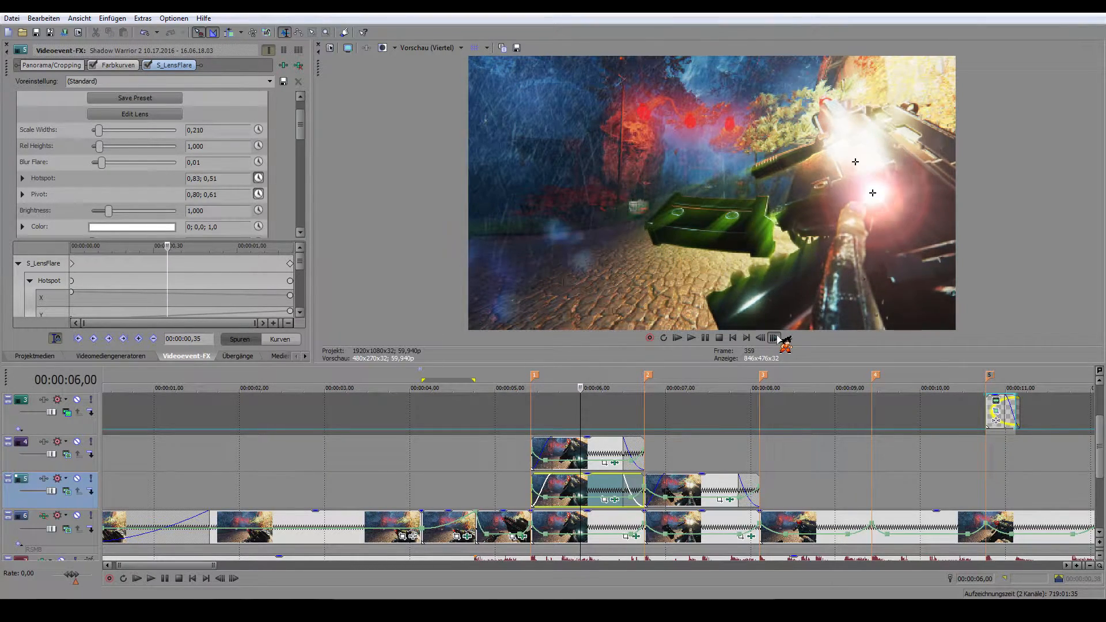
left_click(533, 483)
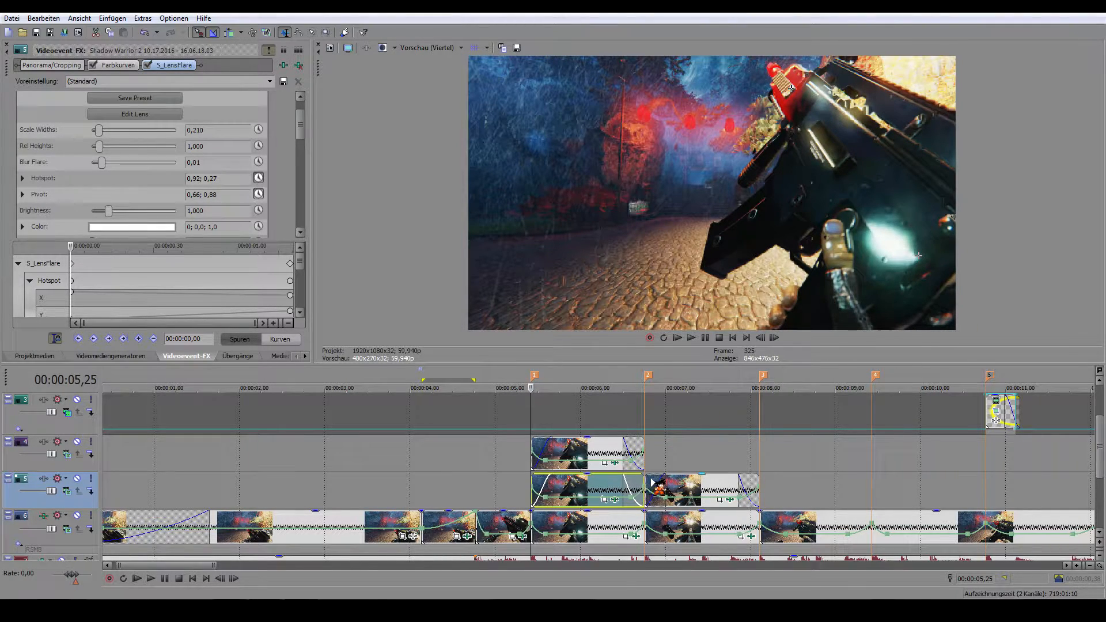
Step: Examine how the S_LensFlare Hotspot and Pivot move frame by frame, going backwards from marker 2
left_click(648, 487)
left_click(761, 338)
left_click(763, 338)
left_click(762, 338)
left_click(762, 338)
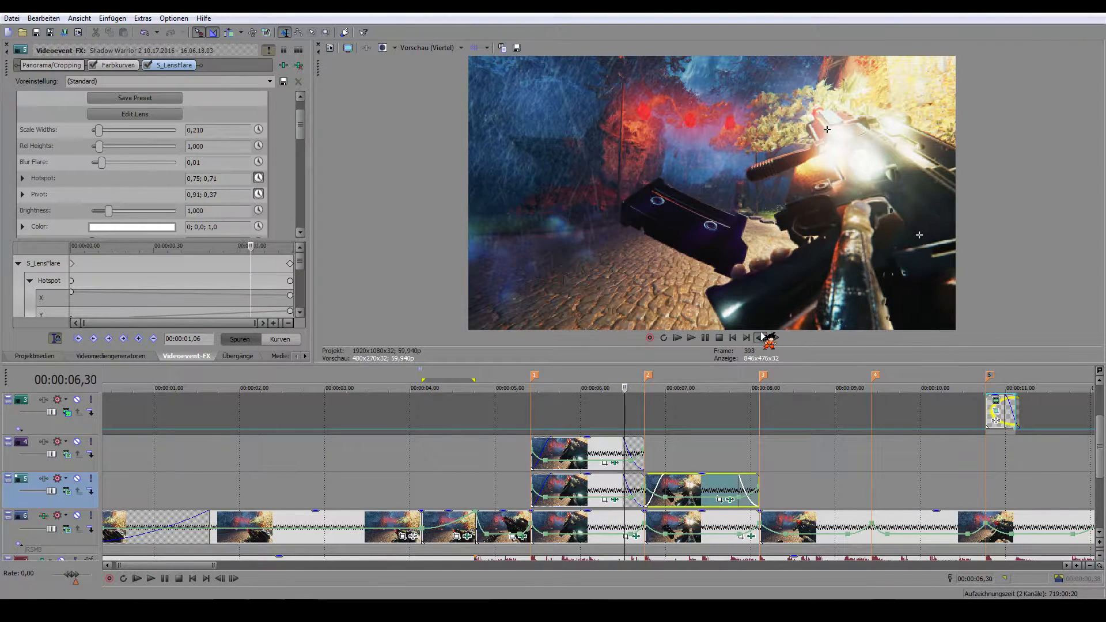
left_click(762, 338)
left_click(763, 337)
left_click(762, 339)
left_click(762, 339)
left_click(762, 338)
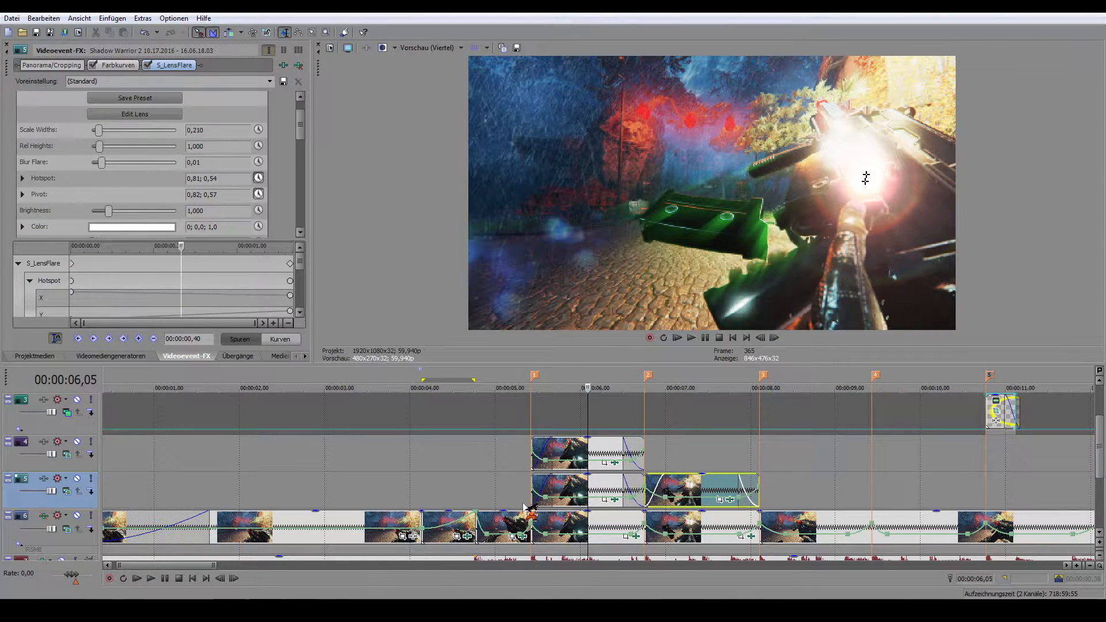
Step: Examine the lens flare on the first track 5 clip going forward until just past marker 2
left_click(534, 489)
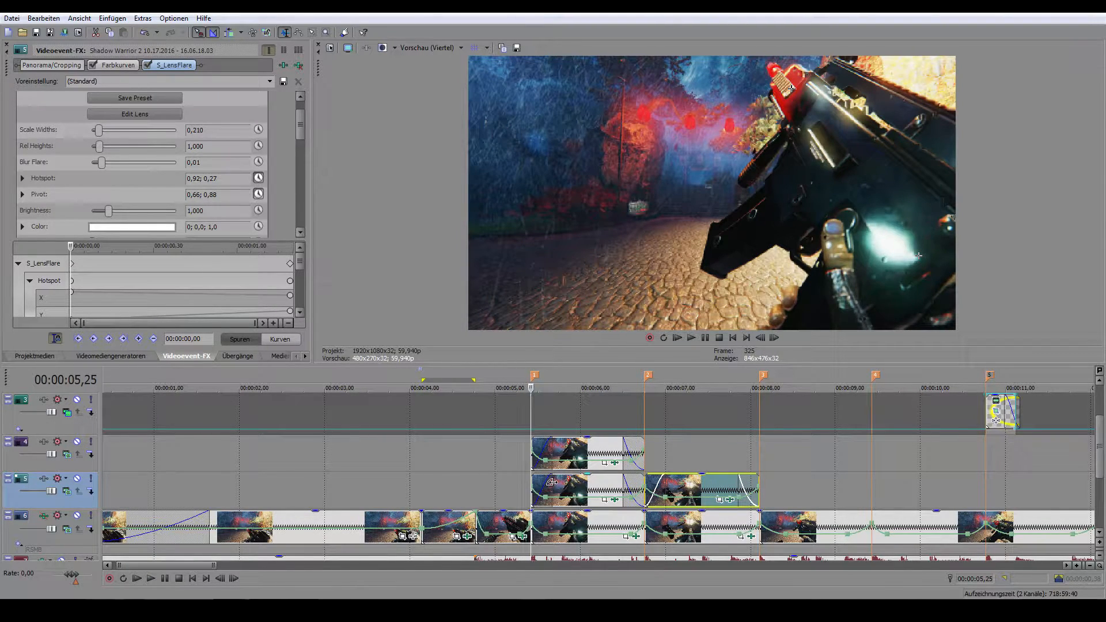
left_click(610, 488)
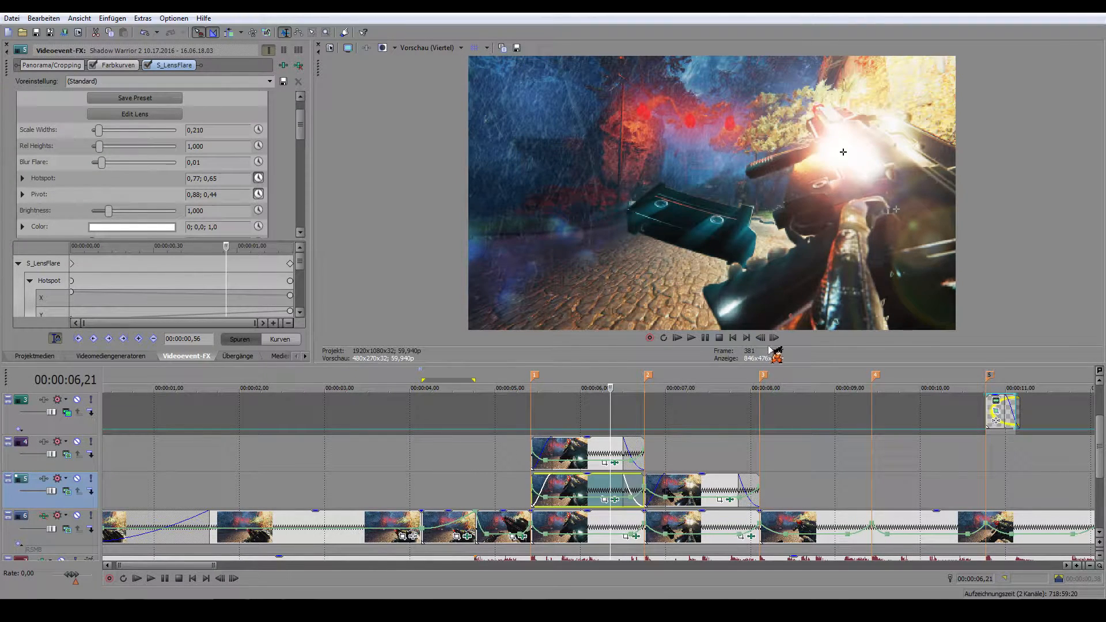
left_click(774, 338)
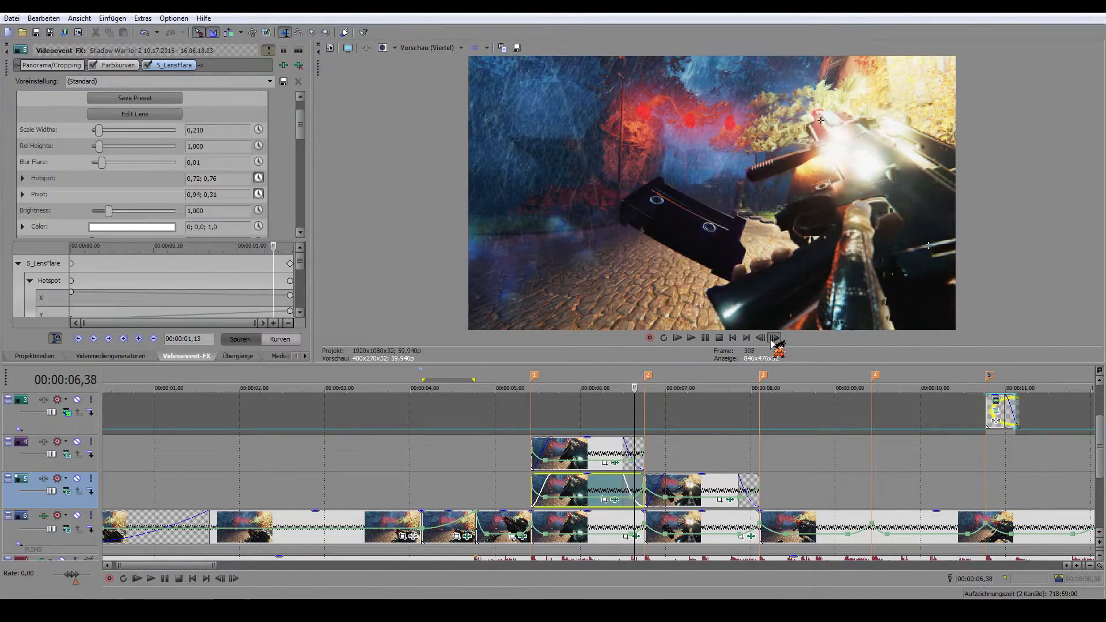
left_click(774, 338)
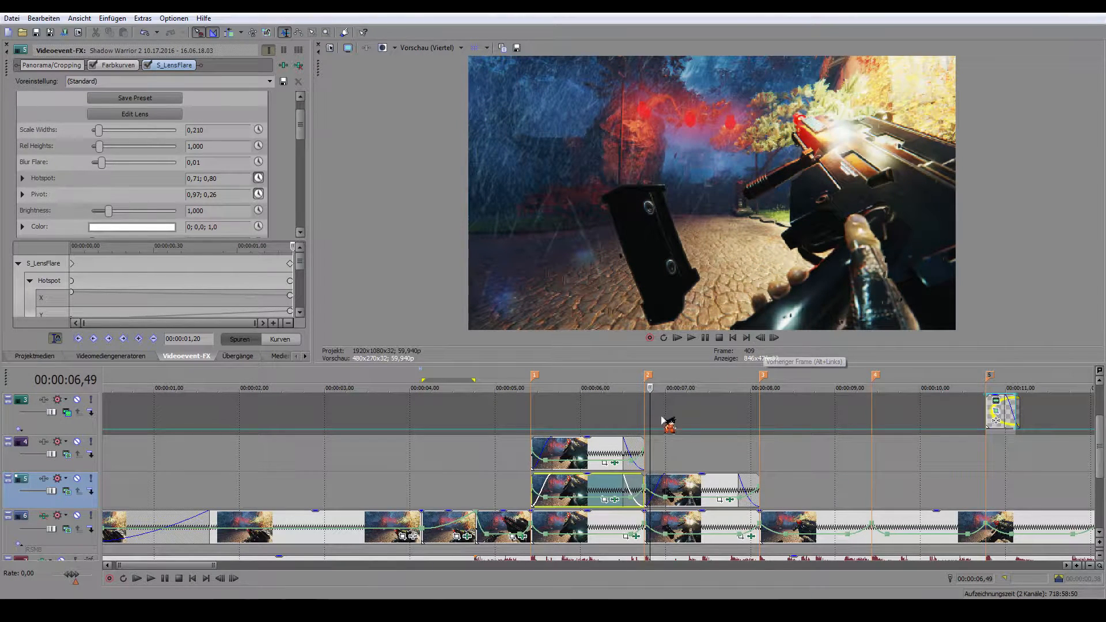
Step: Open the Stanzform effect of the track 4 clip between markers 1 and 2 and set its Rahmen to 0,027
left_click(578, 458)
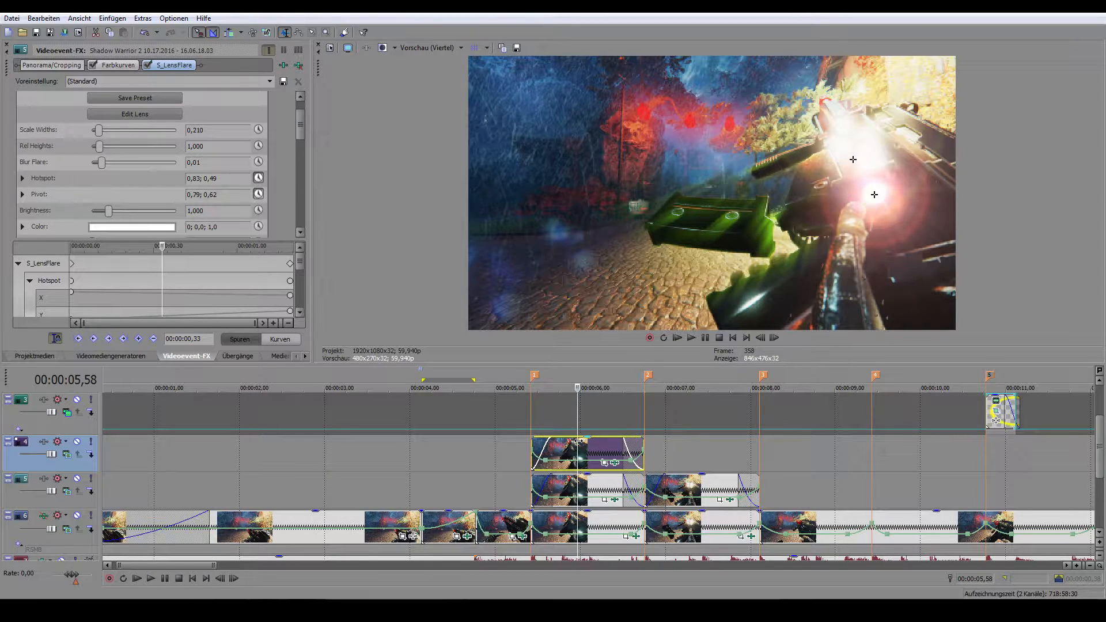
left_click(615, 463)
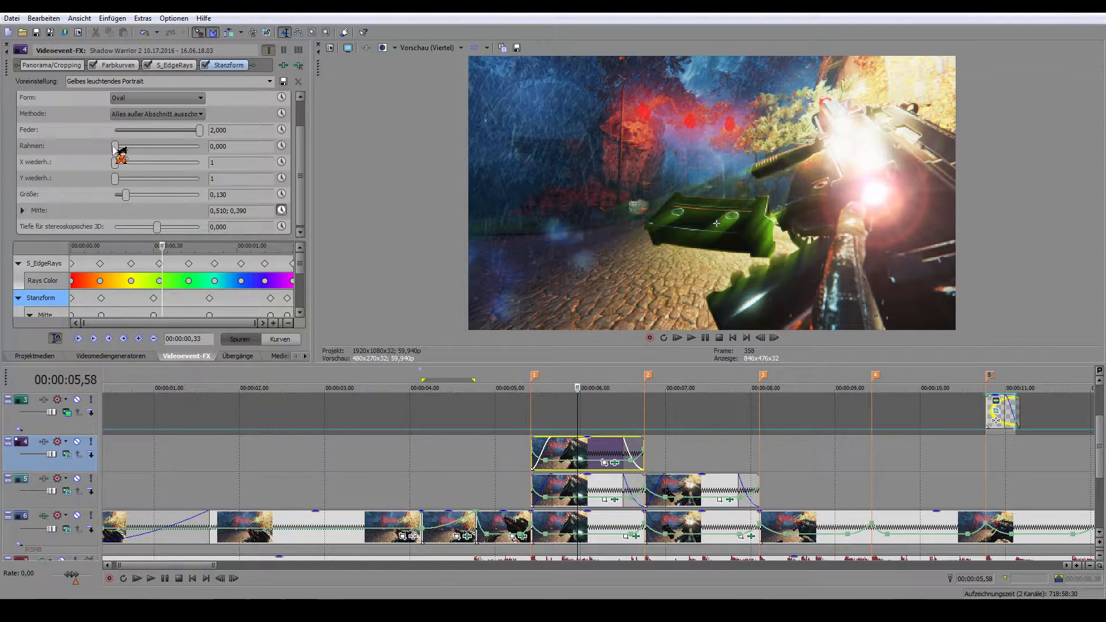
left_click_drag(115, 147, 118, 147)
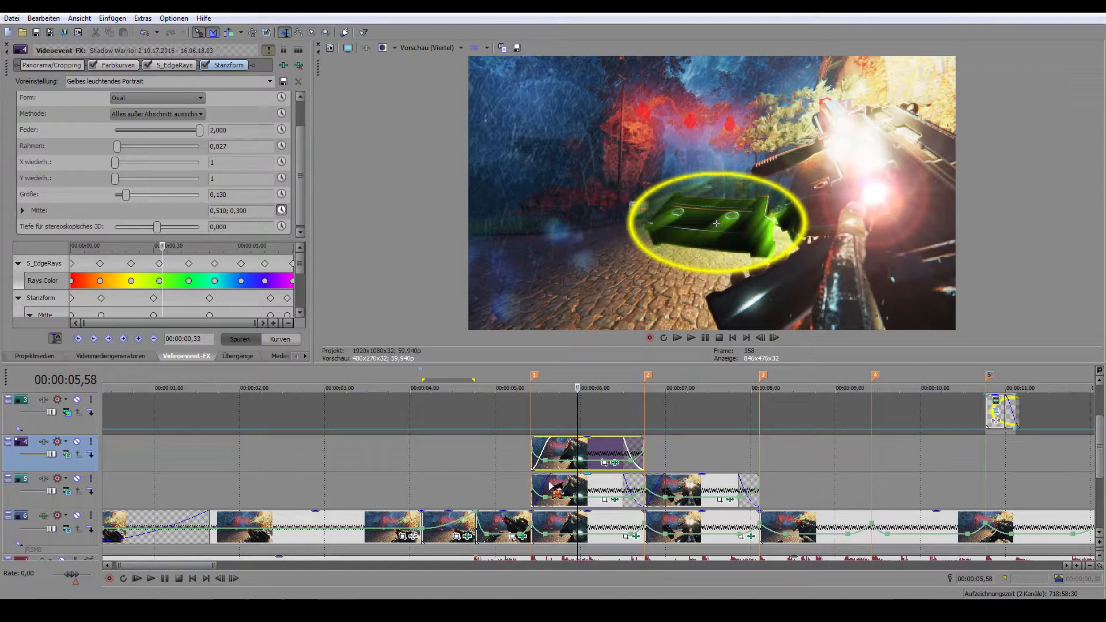
Step: Examine frame by frame how the oval Stanzform mask follows the falling magazine, including its Mitte keyframes
left_click(569, 445)
left_click(775, 338)
left_click(774, 339)
left_click(774, 338)
left_click(775, 338)
left_click(774, 338)
left_click(774, 338)
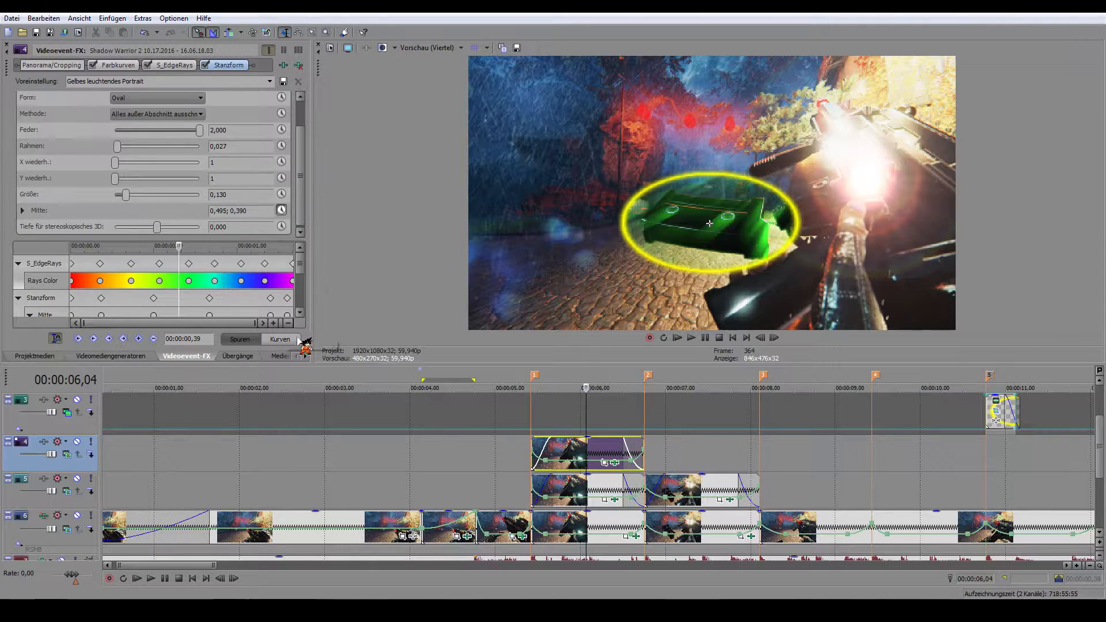
left_click(775, 338)
left_click_drag(301, 266, 299, 289)
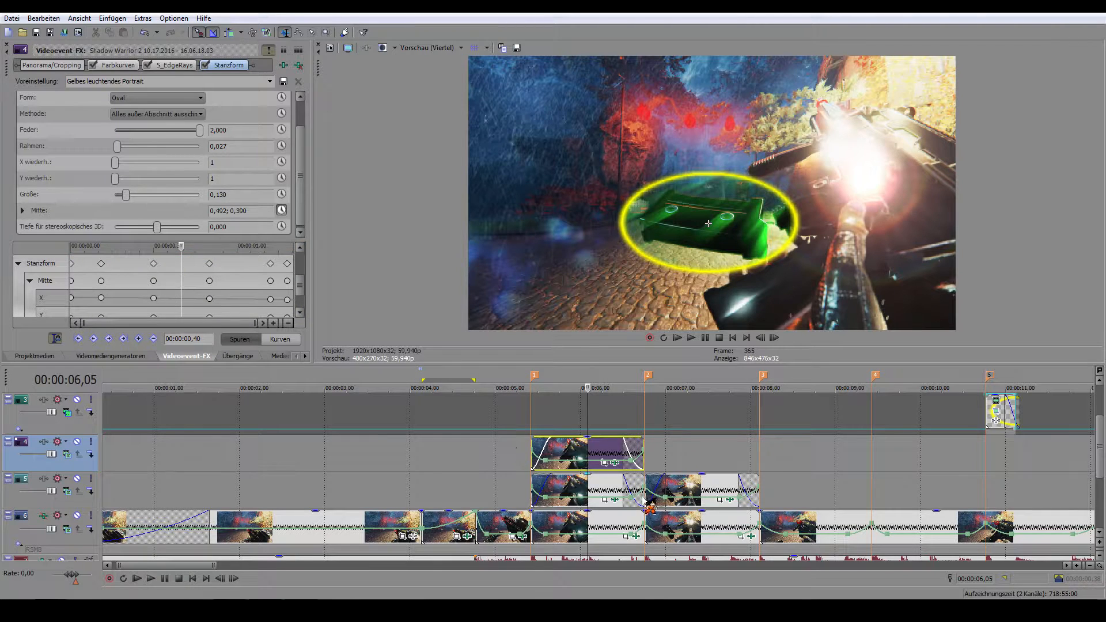
left_click(775, 339)
left_click(775, 338)
left_click(776, 339)
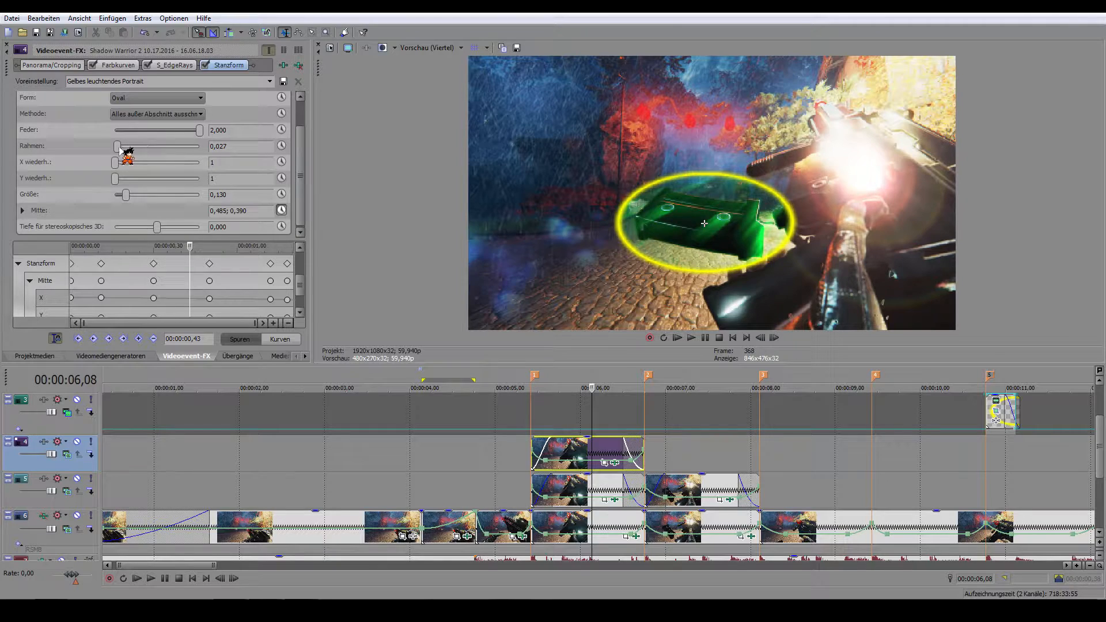
Step: Set the Stanzform Rahmen back to 0,000 and mute tracks 5 and 6 to isolate the masked track 4 clip
left_click_drag(117, 147, 115, 147)
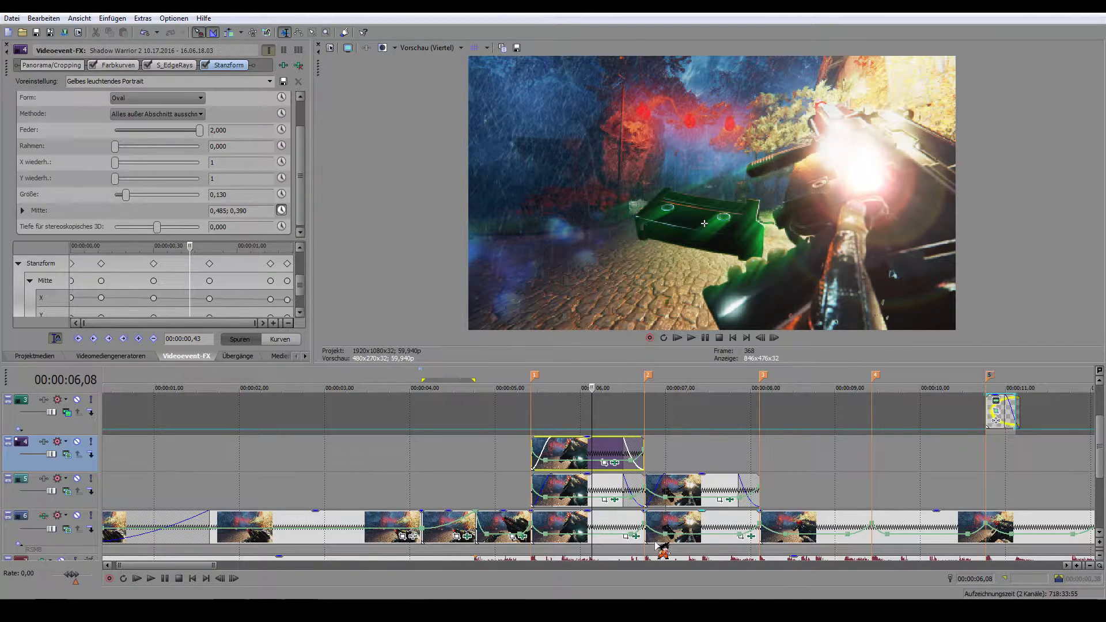
left_click(77, 479)
left_click(77, 516)
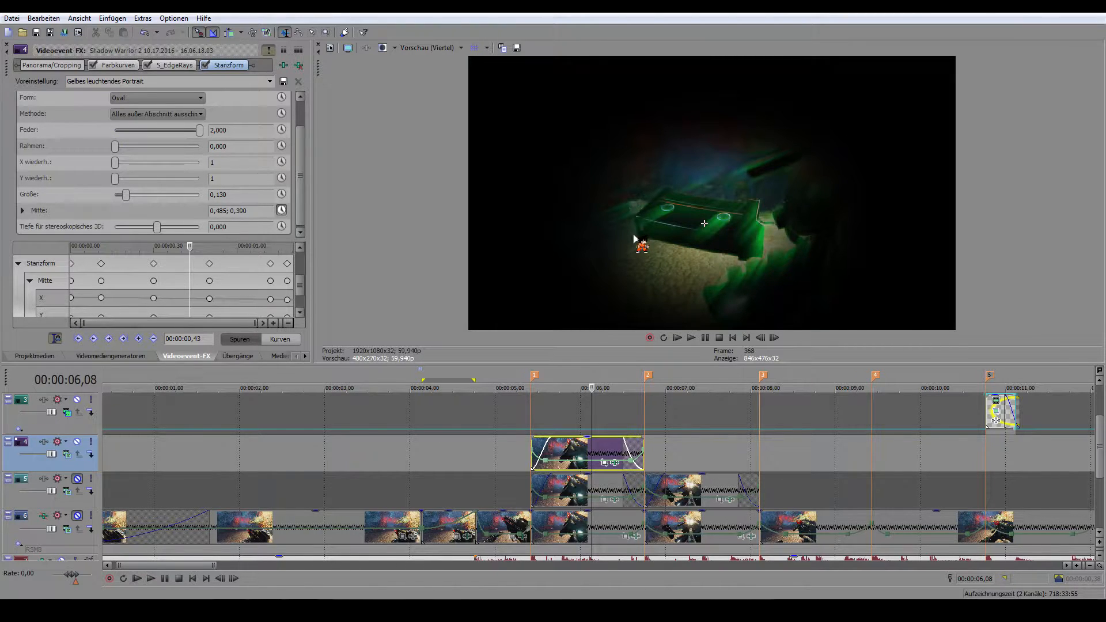
Step: Try out the Stanzform Feder setting, leaving it at 2,000, and unmute tracks 5 and 6
left_click_drag(199, 130, 582, 134)
left_click(77, 478)
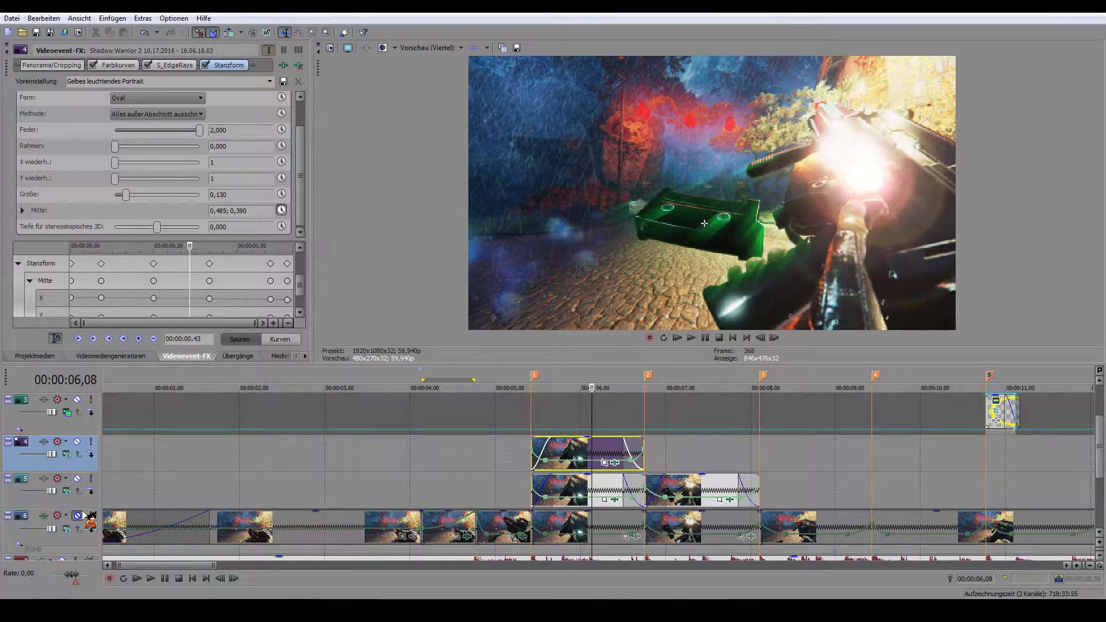
left_click(77, 515)
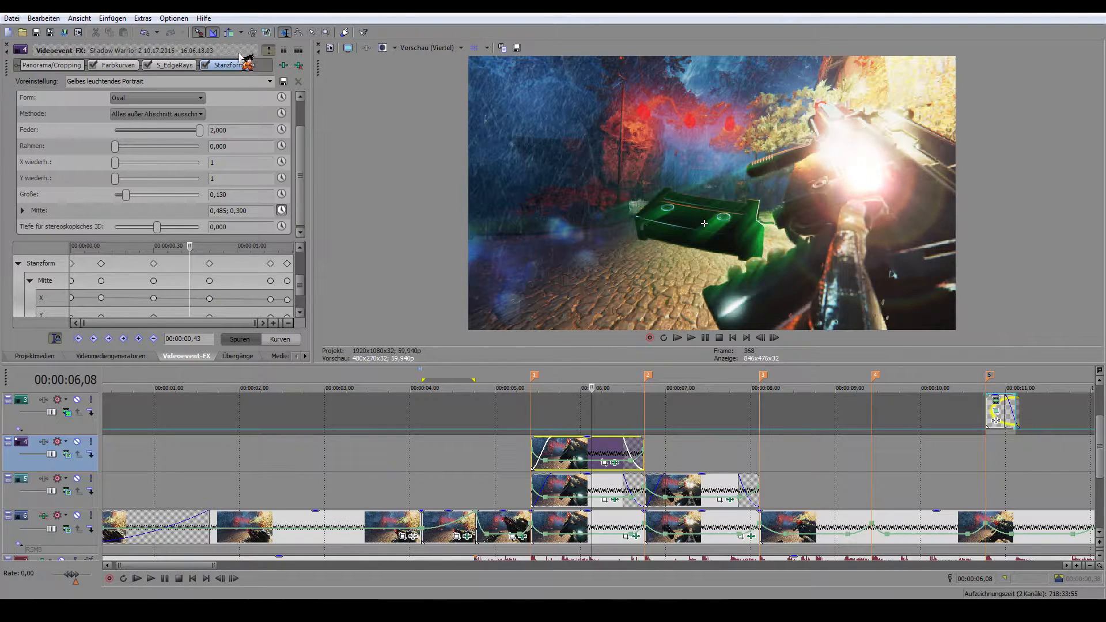
Step: Examine the track 4 clip's S_EdgeRays settings and how its Rays Color keyframes change the magazine's glow over the clip
left_click(191, 66)
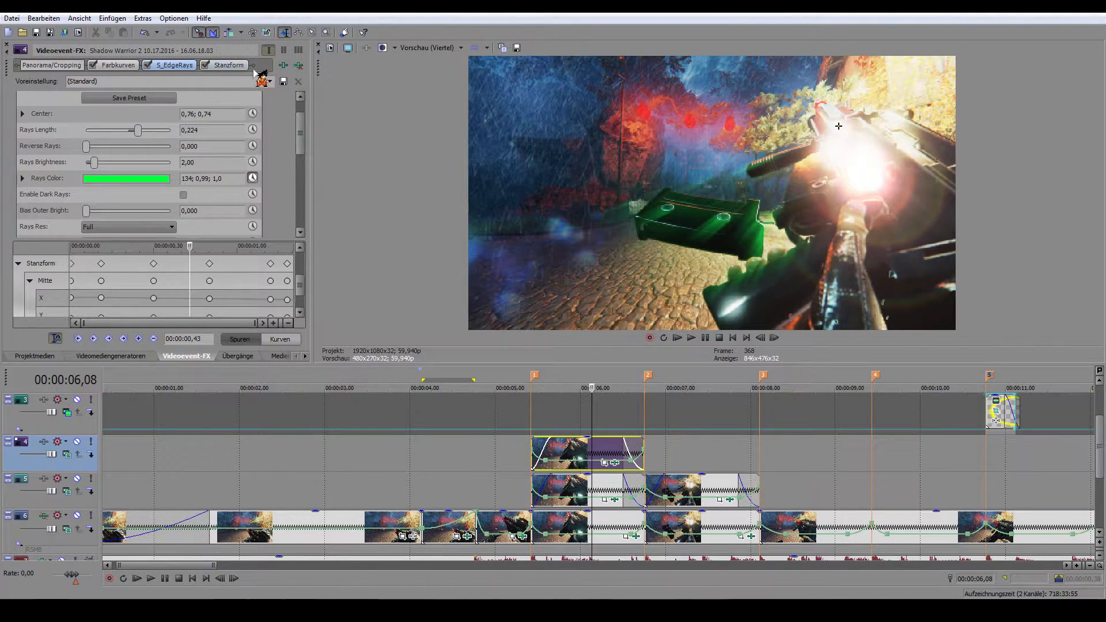
left_click(229, 65)
left_click(189, 65)
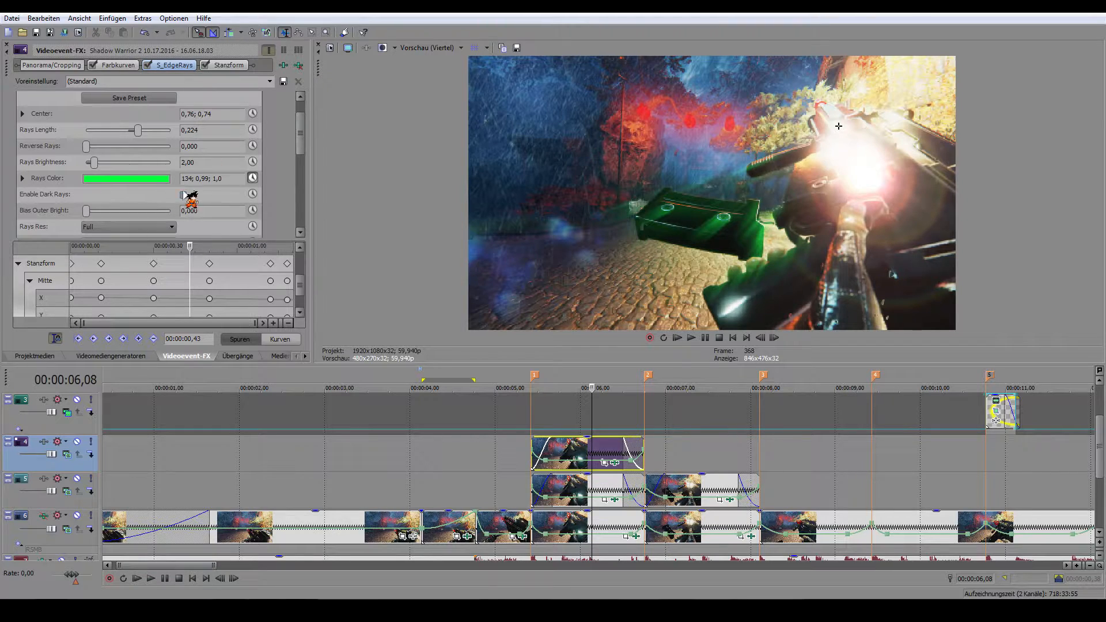
scroll(293, 163, "up", 1)
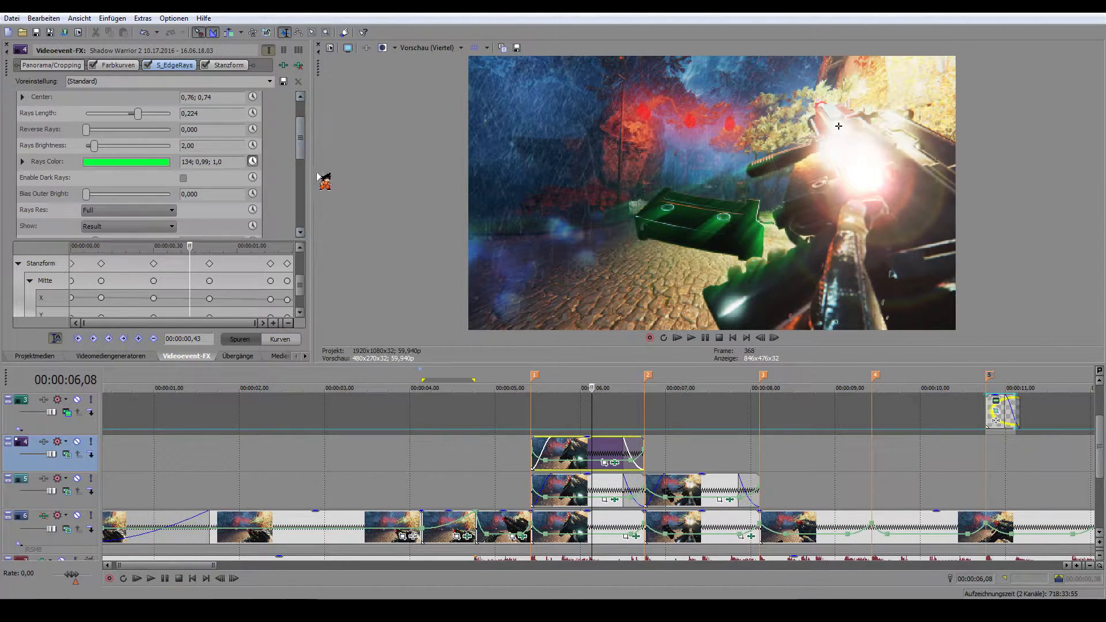
left_click_drag(302, 282, 300, 260)
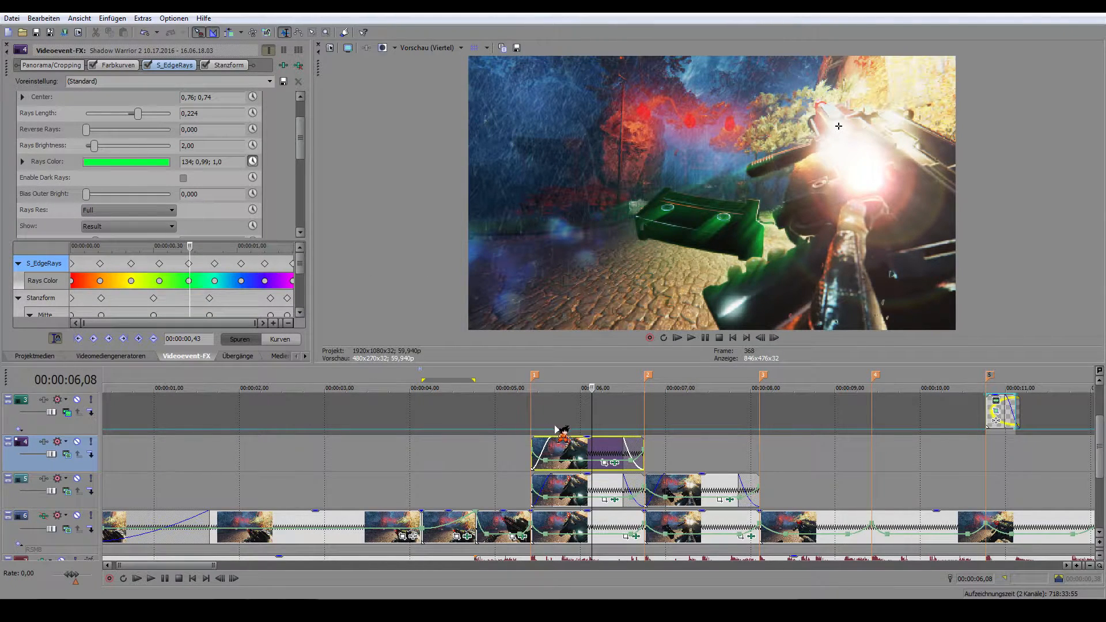
left_click(552, 444)
left_click(778, 338)
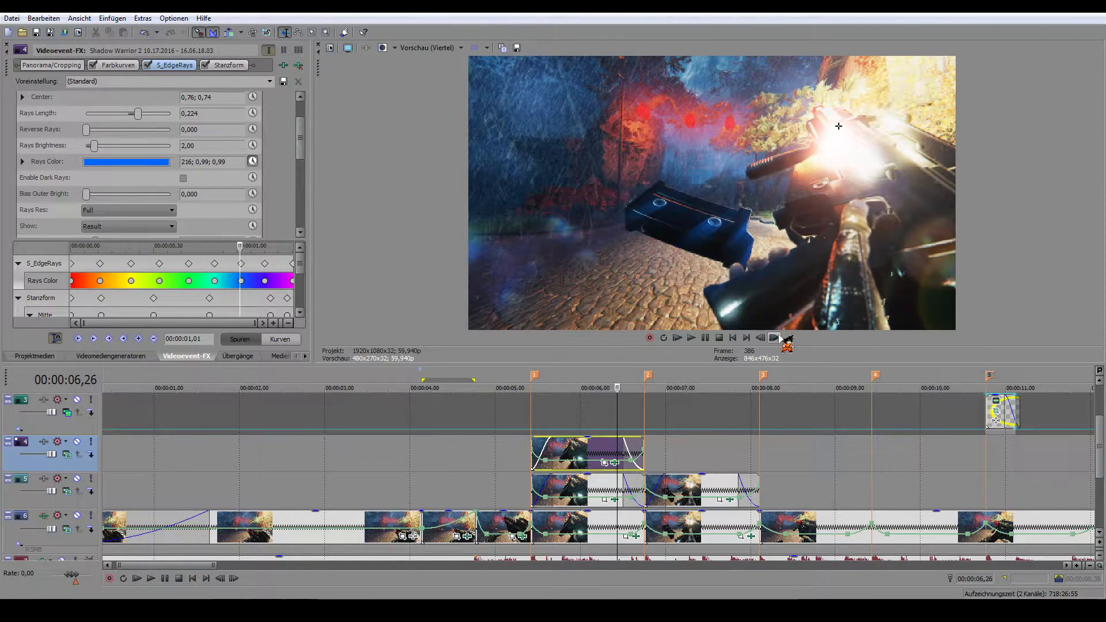
left_click(762, 339)
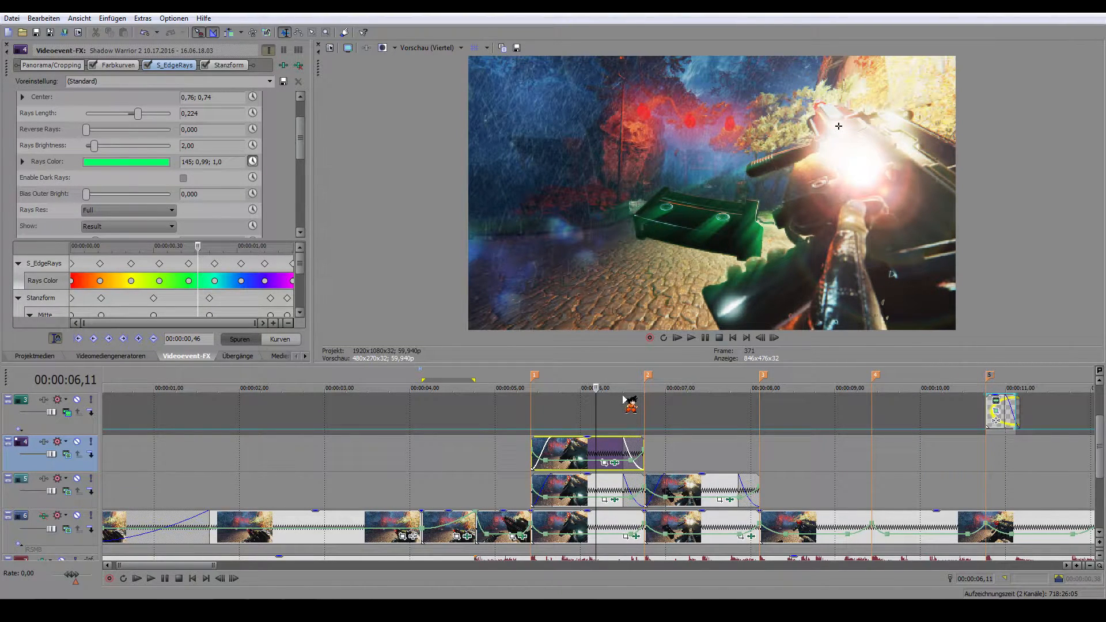
Step: Open the effects of the track 5 clip between markers 2 and 3 and examine its S_EdgeDetect outline frame by frame
left_click(699, 484)
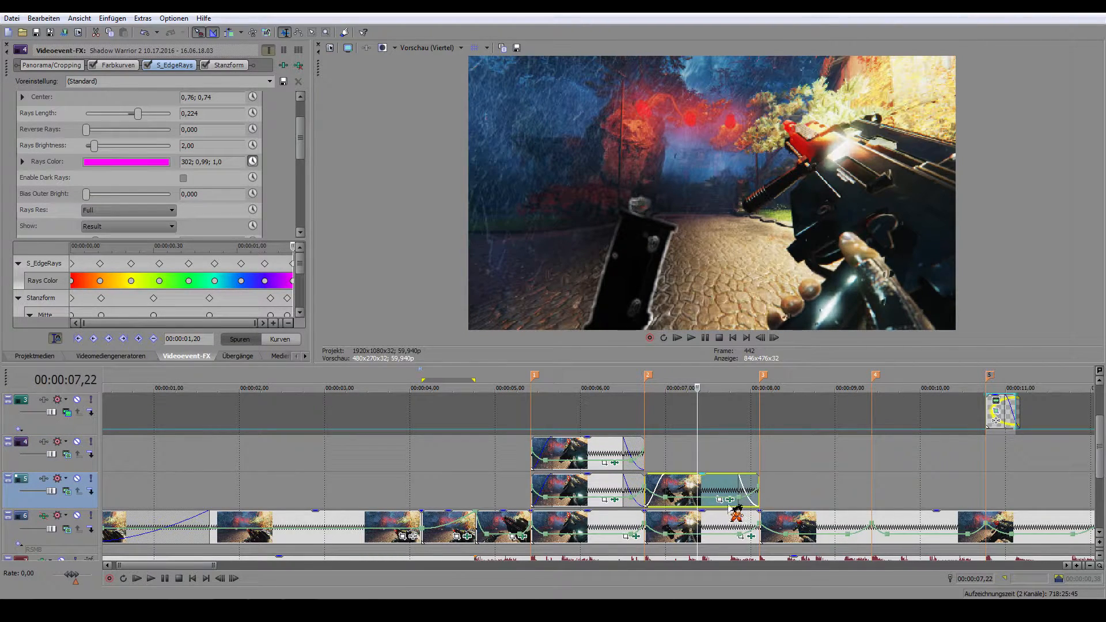
left_click(729, 500)
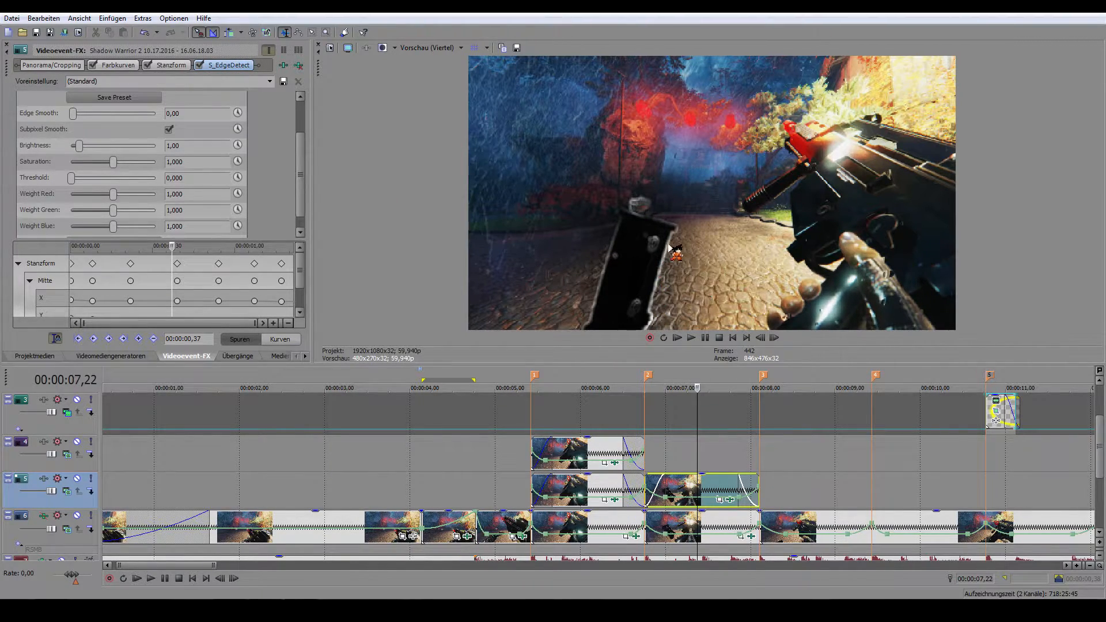
left_click(776, 338)
left_click(675, 482)
left_click(775, 337)
left_click(777, 337)
Step: Examine the frames under the short yellow oval clip on track 3 at marker 5
scroll(778, 416, "down", 2)
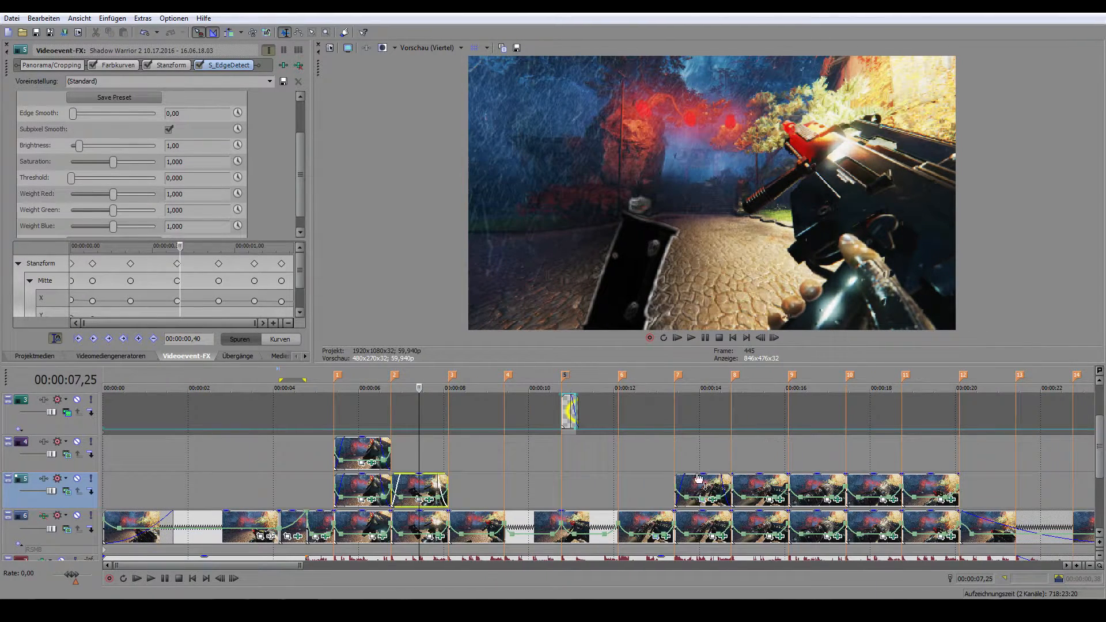
left_click(562, 465)
scroll(565, 461, "up", 3)
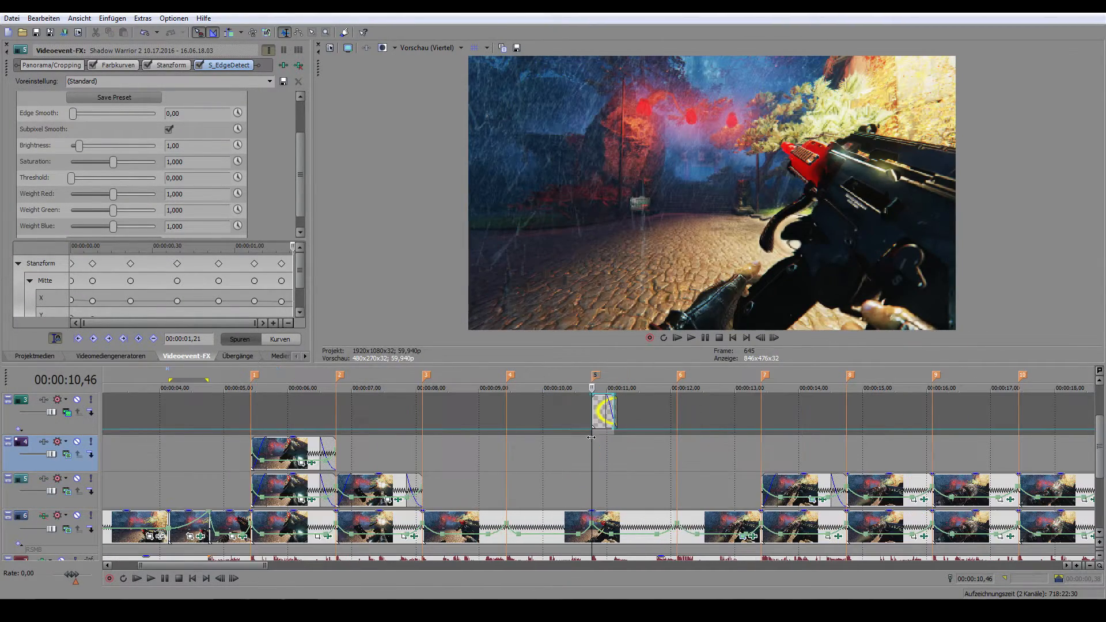
left_click(774, 338)
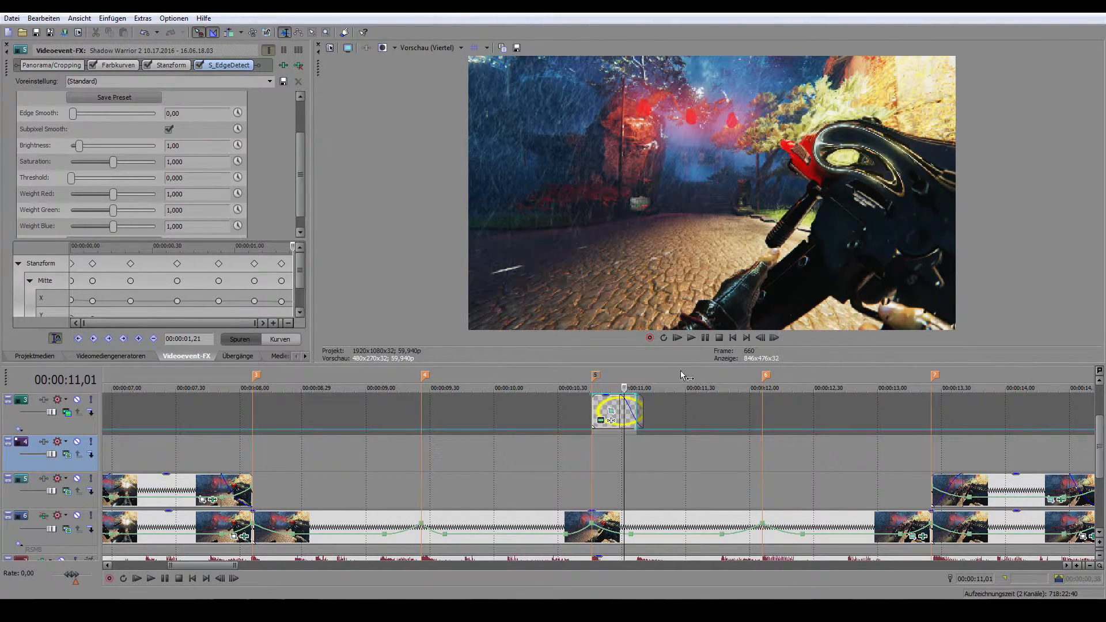
left_click(590, 409)
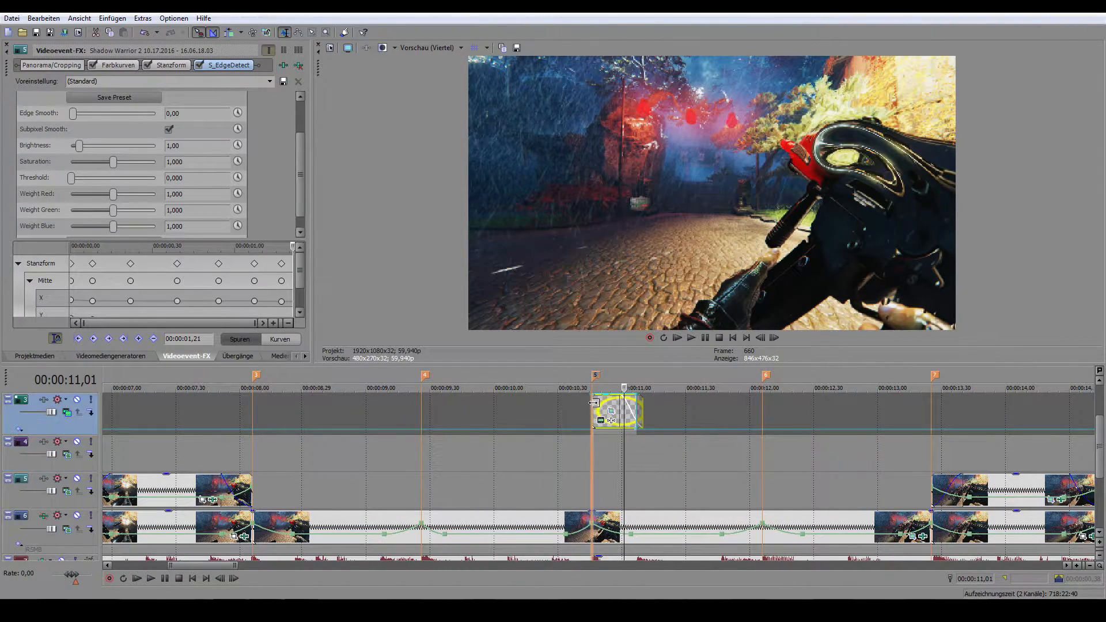
left_click(778, 338)
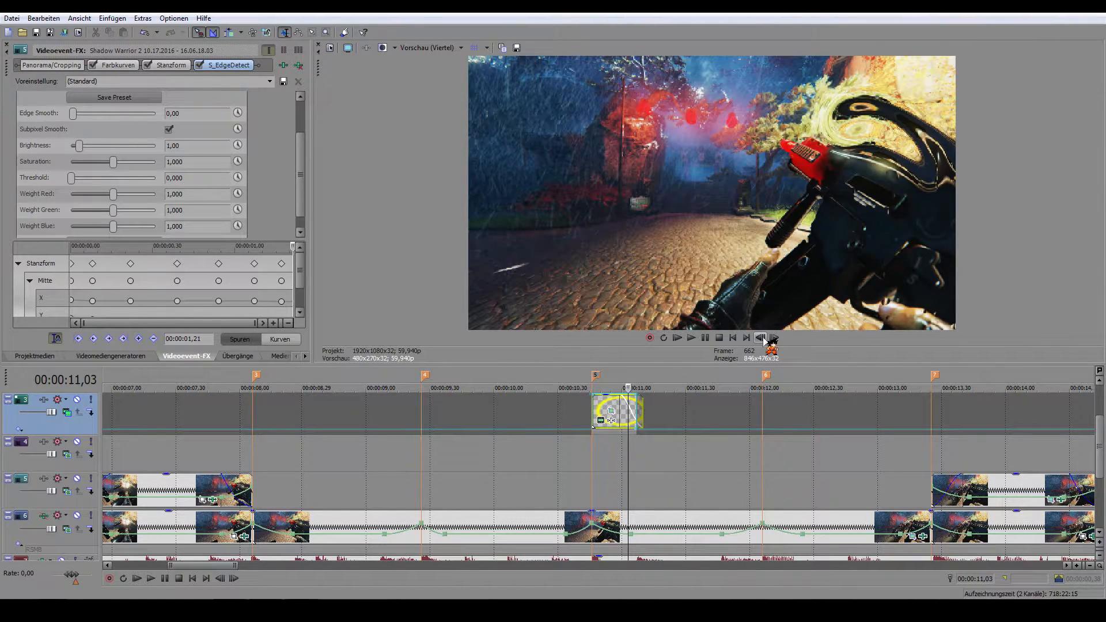
Step: Examine the frames under the yellow oval clip and the Color Gradient generator preset Elliptischer Kreis it is made from
left_click(761, 339)
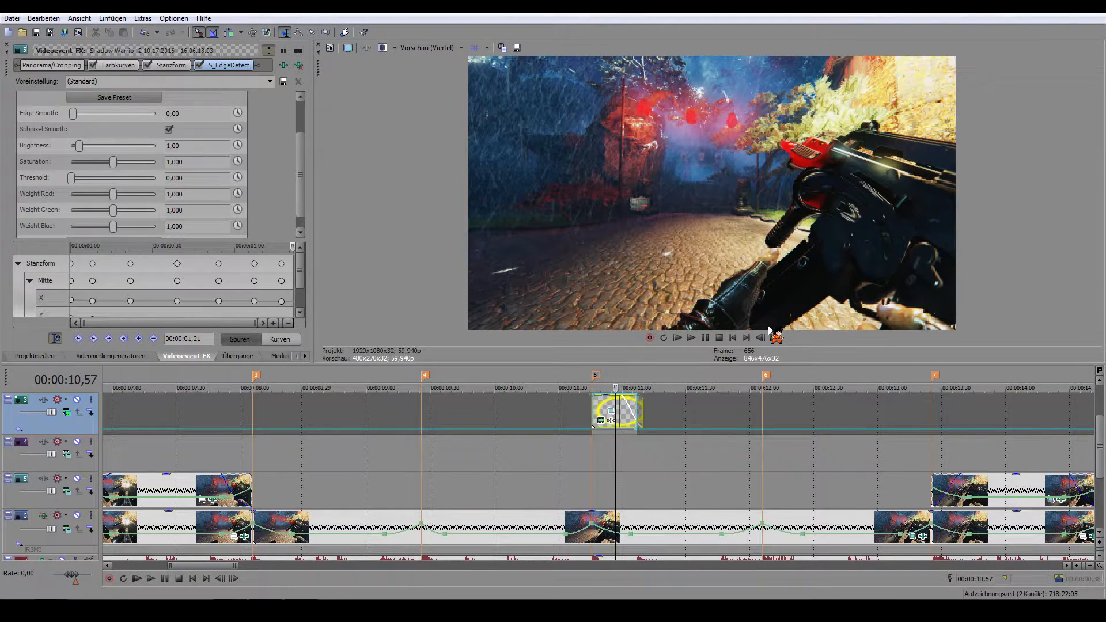
left_click(775, 339)
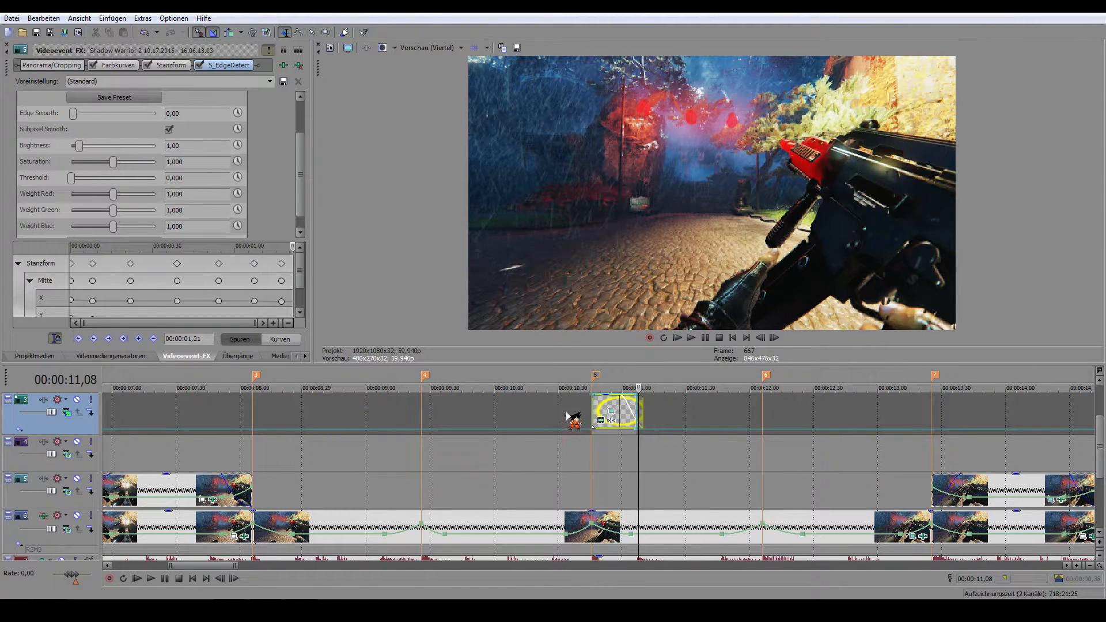
left_click(610, 405)
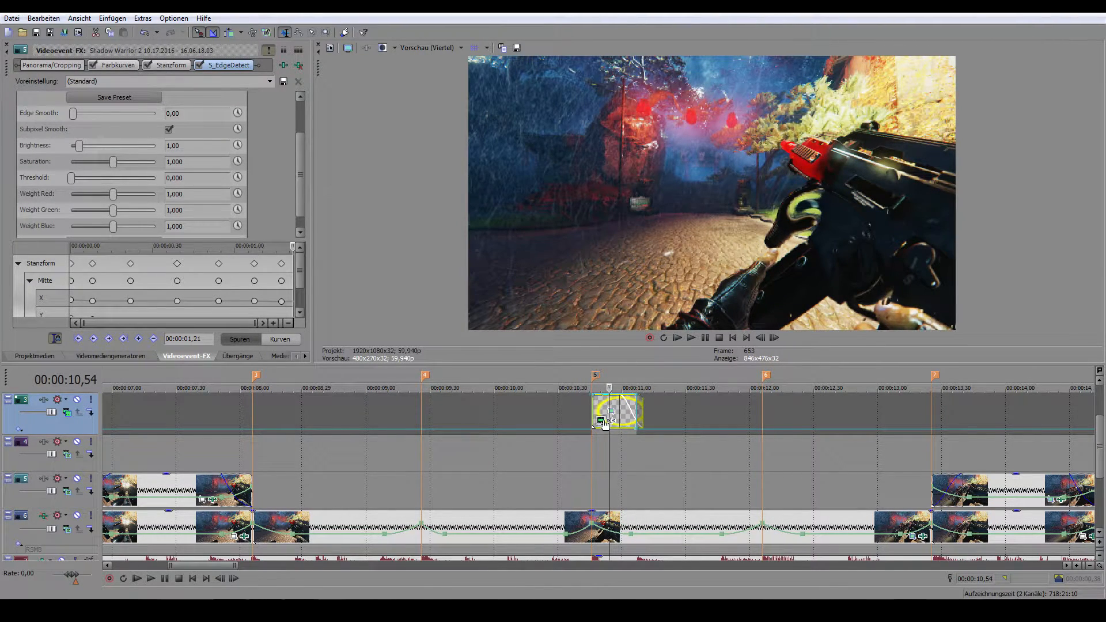
left_click(144, 357)
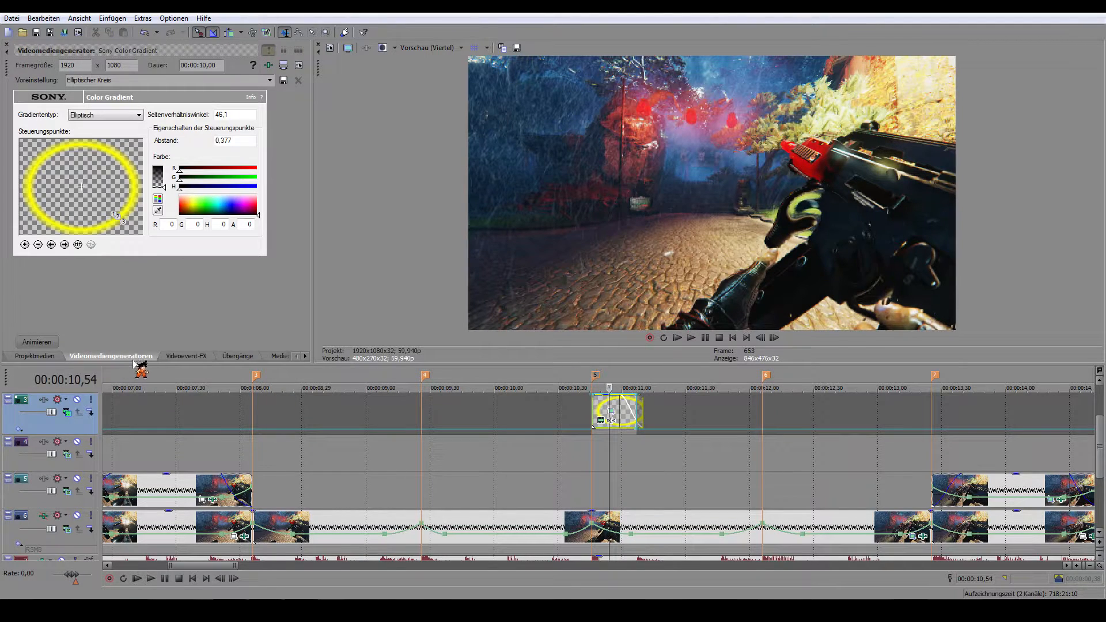
left_click(276, 357)
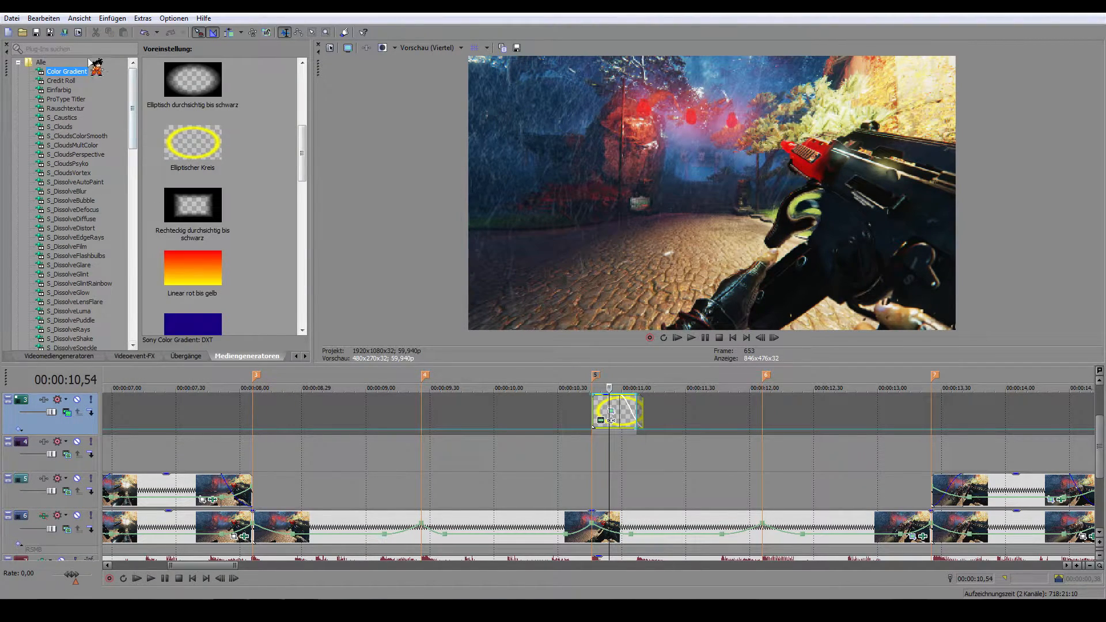
mouse_move(212, 152)
left_mouse_down()
mouse_move(256, 151)
mouse_move(222, 143)
left_mouse_up()
left_click(196, 152)
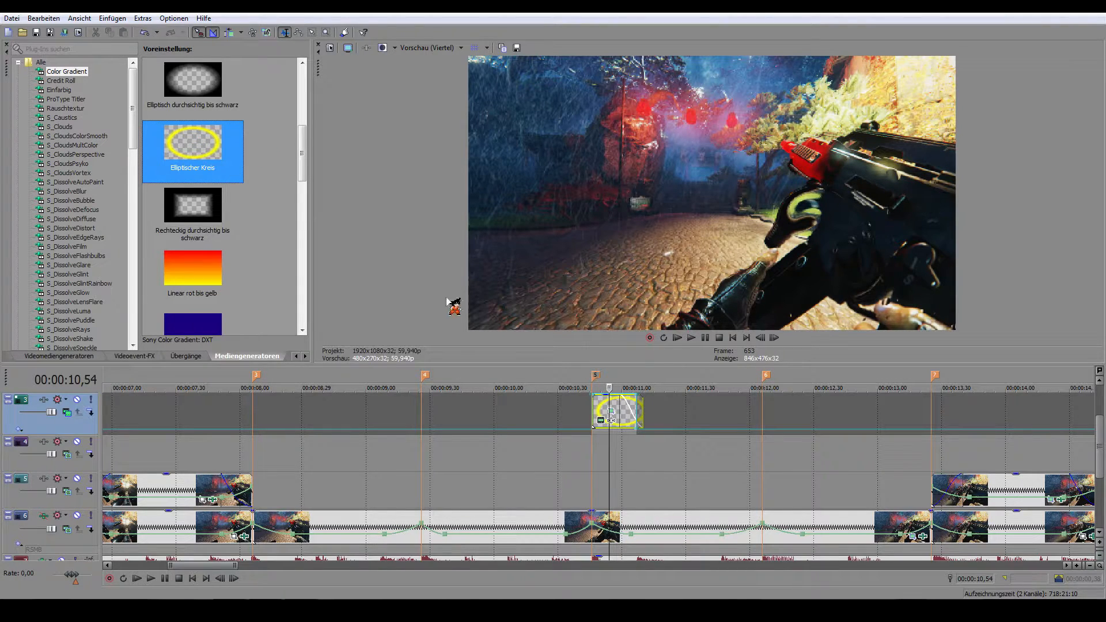
Step: Open the oval clip's Panorama/Cropping mask, switch track 3's compositing mode to Quell-Alpha, and step through the plain yellow arc's movement
left_click(612, 421)
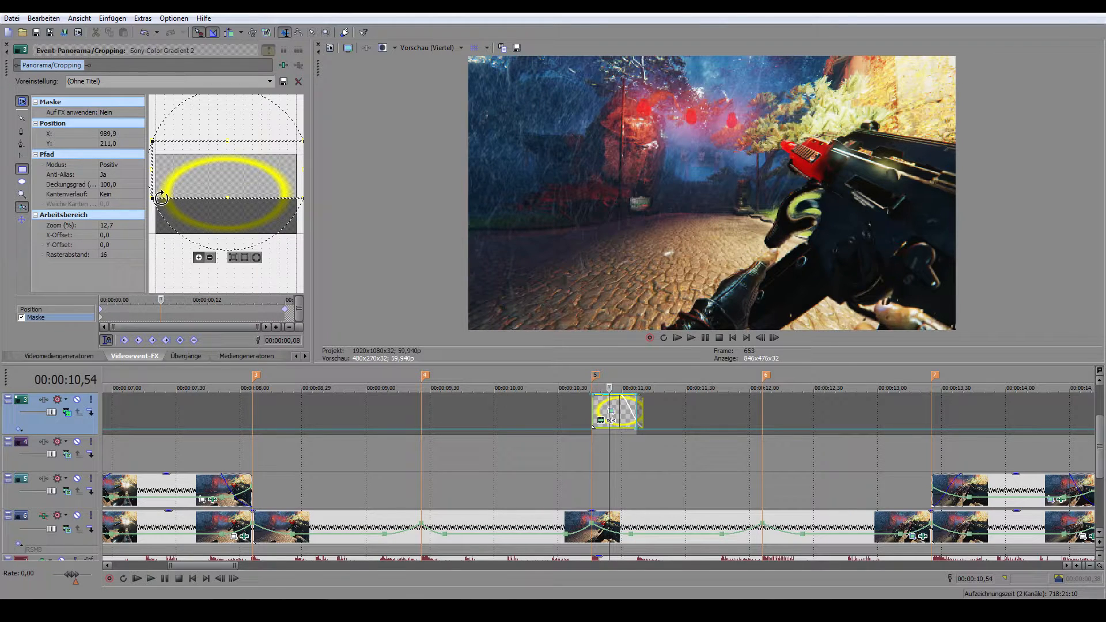
left_click(82, 431)
left_click(117, 318)
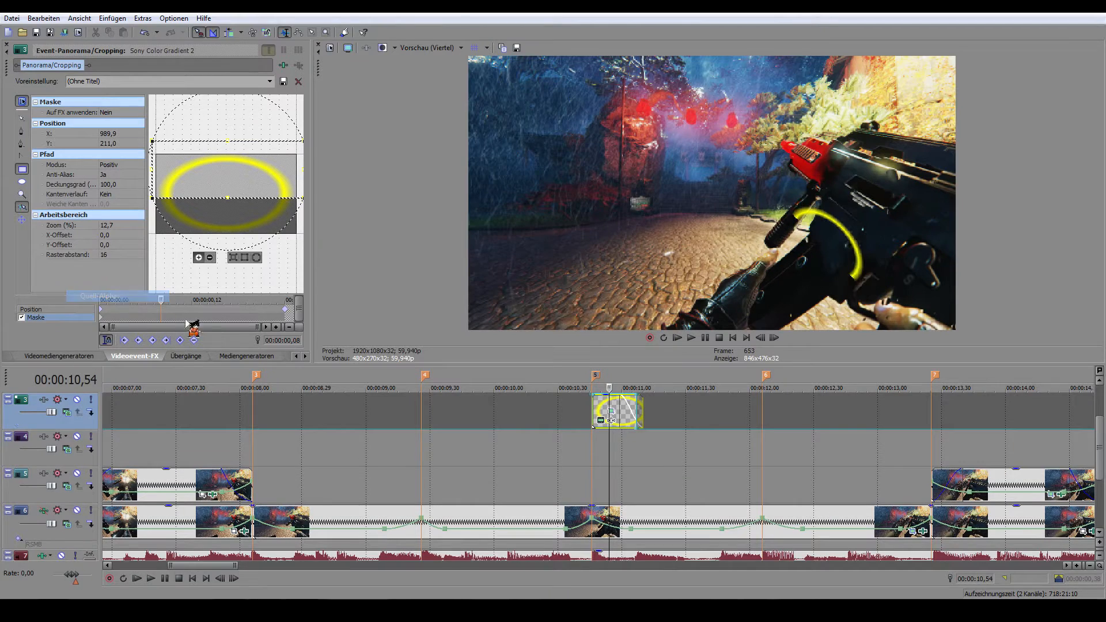
left_click(780, 336)
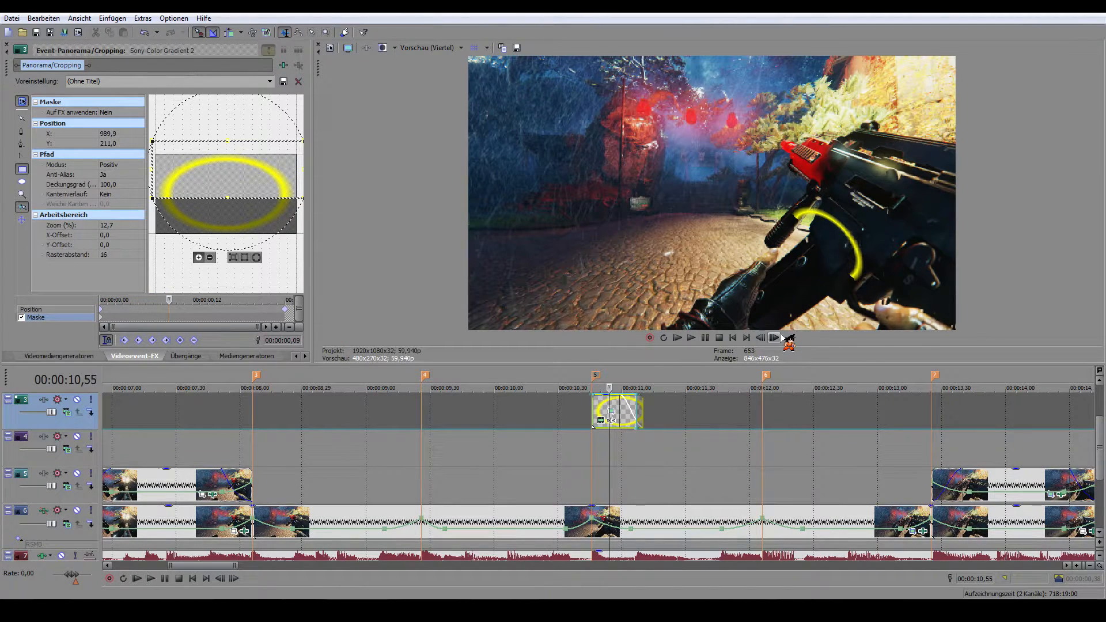
left_click(780, 337)
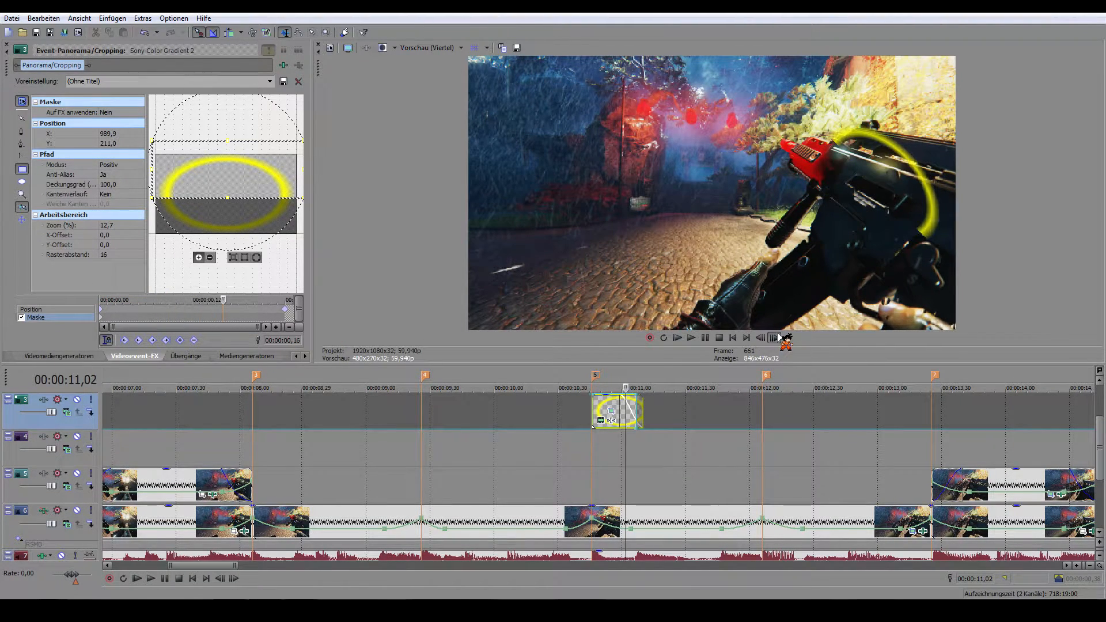
left_click(780, 337)
left_click(780, 338)
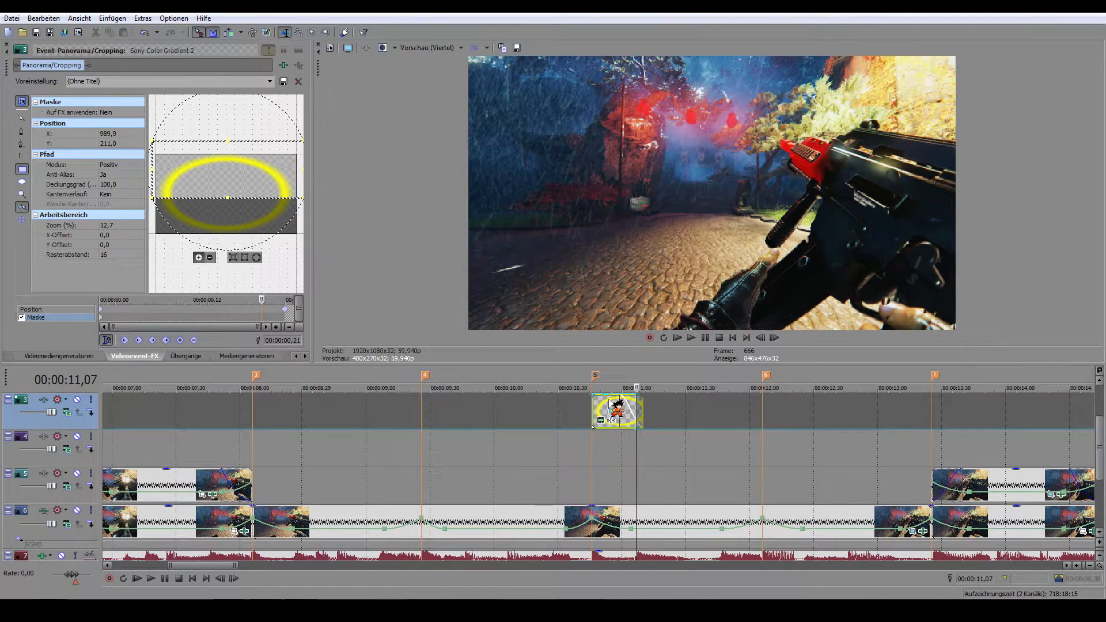
left_click(610, 402)
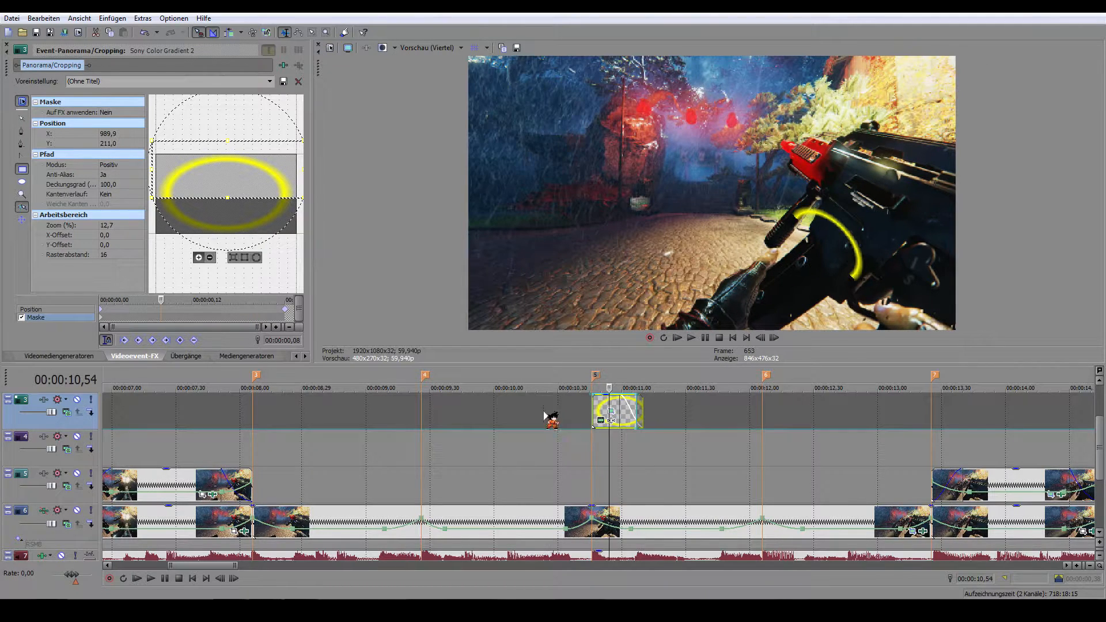
Step: Set track 3's compositing mode back to Benutzerdefiniert and view Sony Height Map among the compositor plug-ins, leaving the Height Map chain as is
left_click(67, 413)
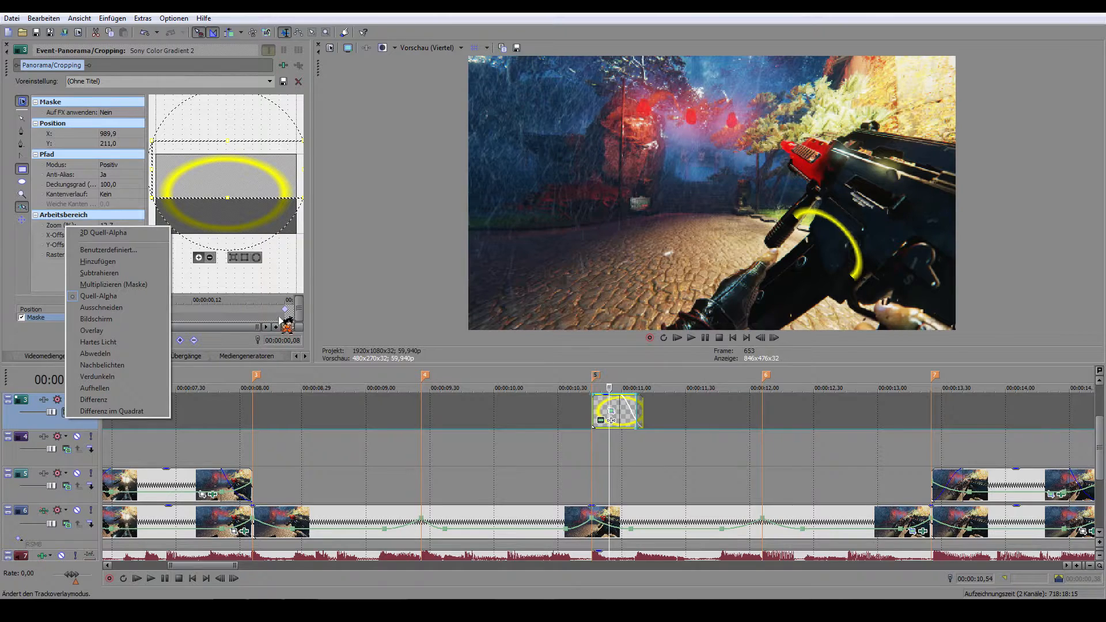
left_click(113, 249)
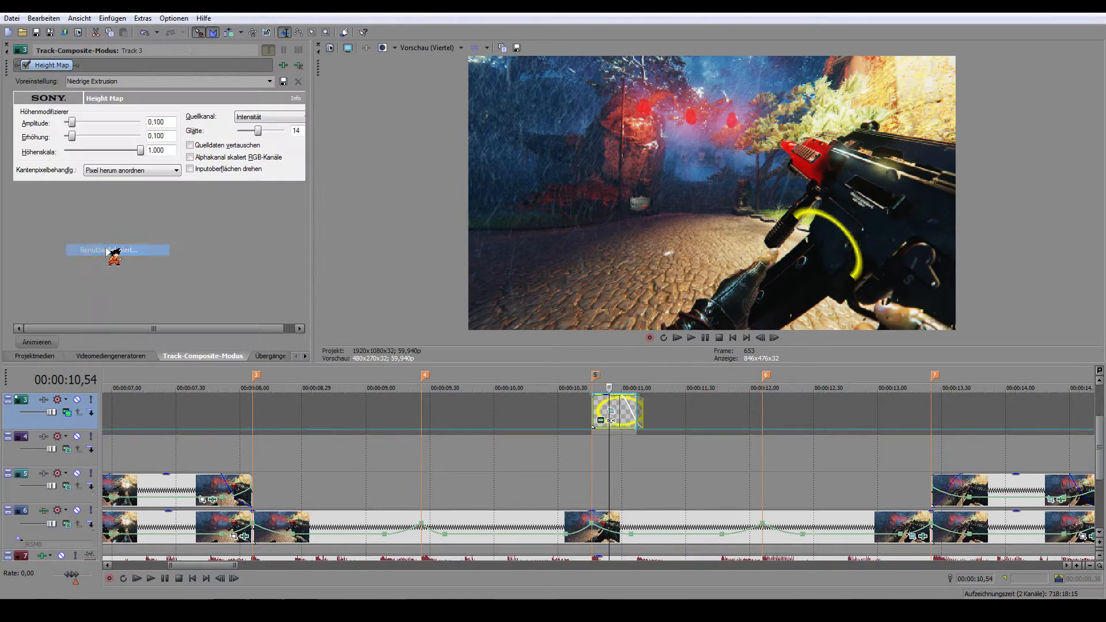
left_click(296, 64)
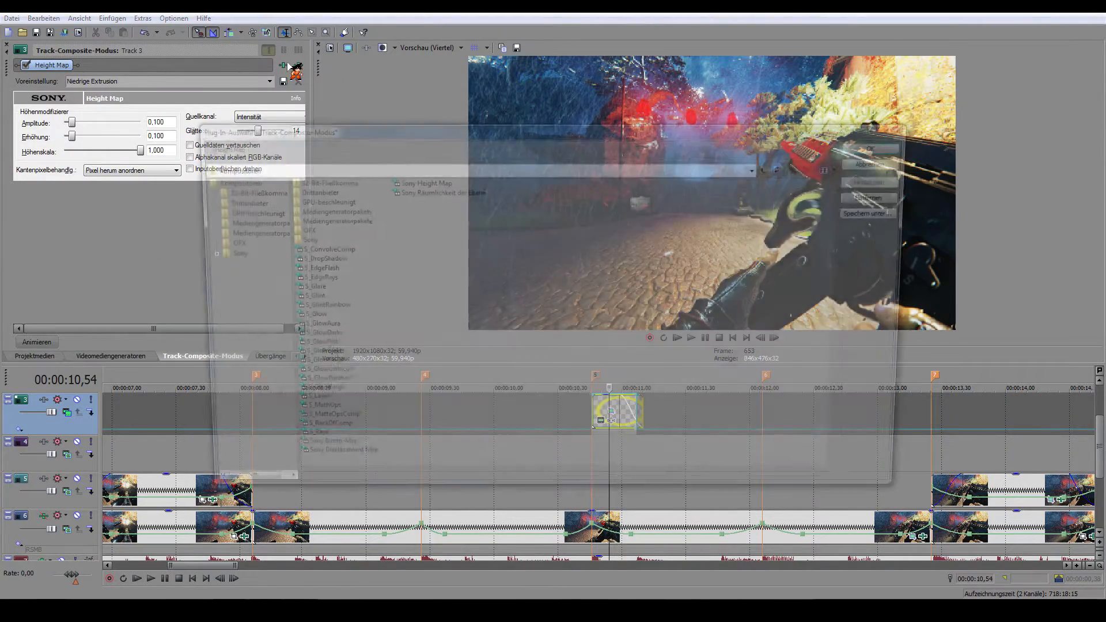
left_click(437, 183)
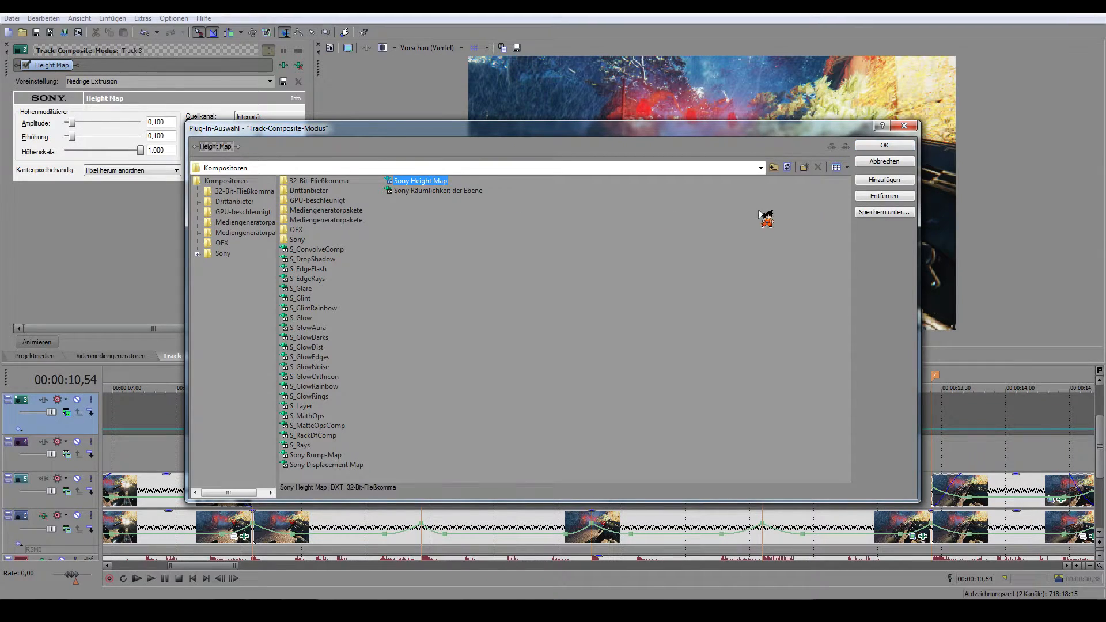
left_click(881, 162)
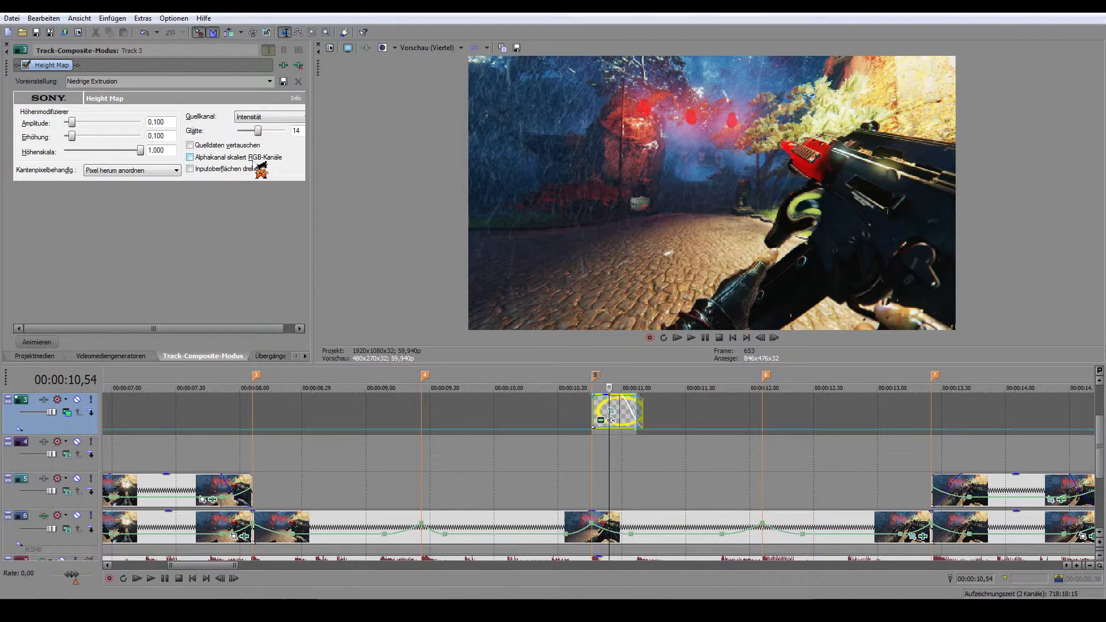
Step: Examine frame by frame, forward and backward from marker 5, how the Height Map on track 3 distorts the weapon
left_click(593, 402)
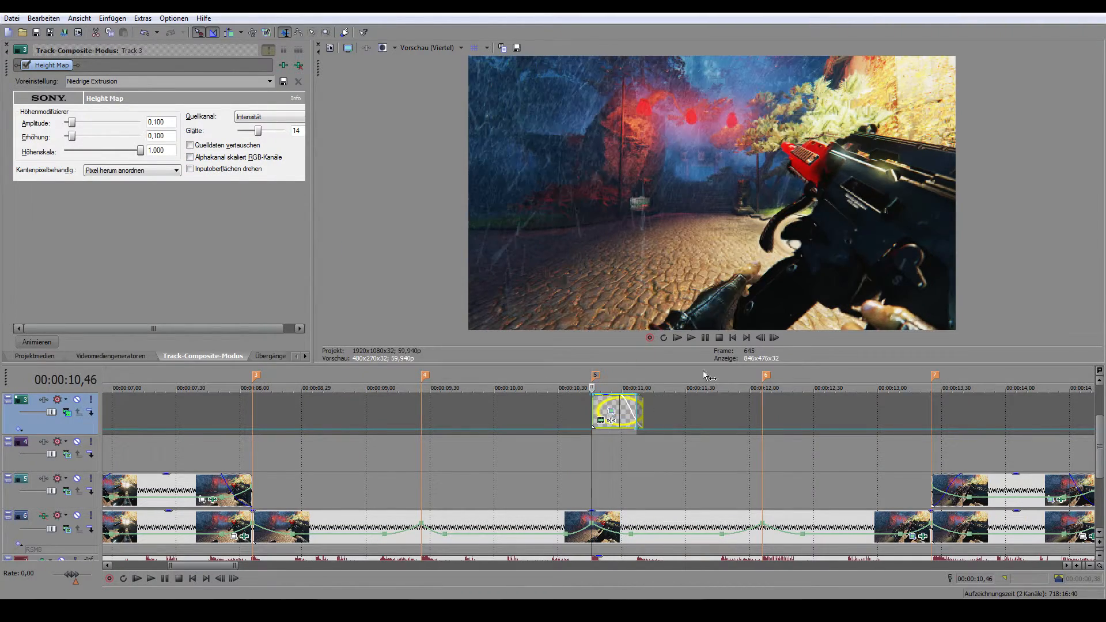
left_click(779, 339)
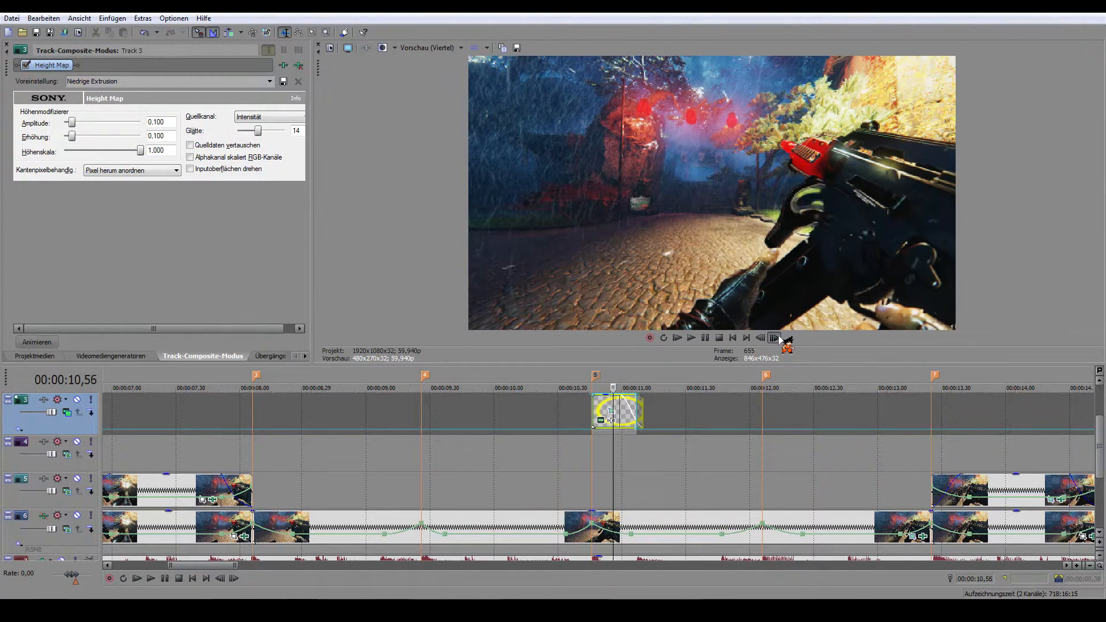
left_click(778, 339)
left_click(778, 339)
left_click(778, 340)
left_click(779, 340)
left_click(778, 340)
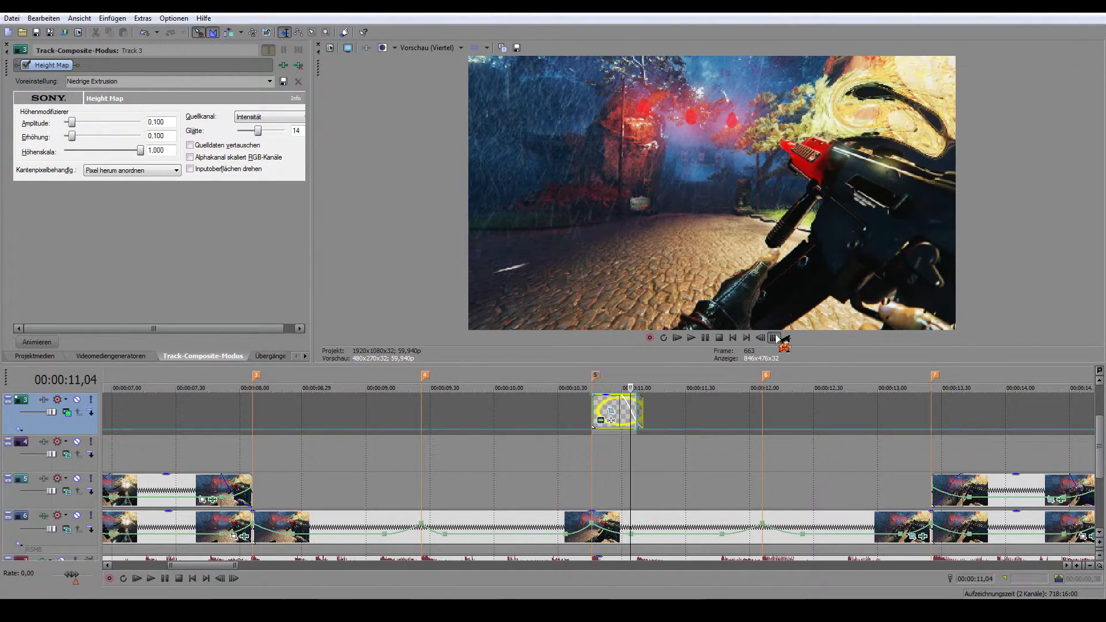
left_click(779, 339)
left_click(779, 339)
key("Left")
key("Left")
key("Left")
key("Left")
key("Left")
key("Left")
key("Left")
key("Left")
key("Left")
key("Left")
key("Left")
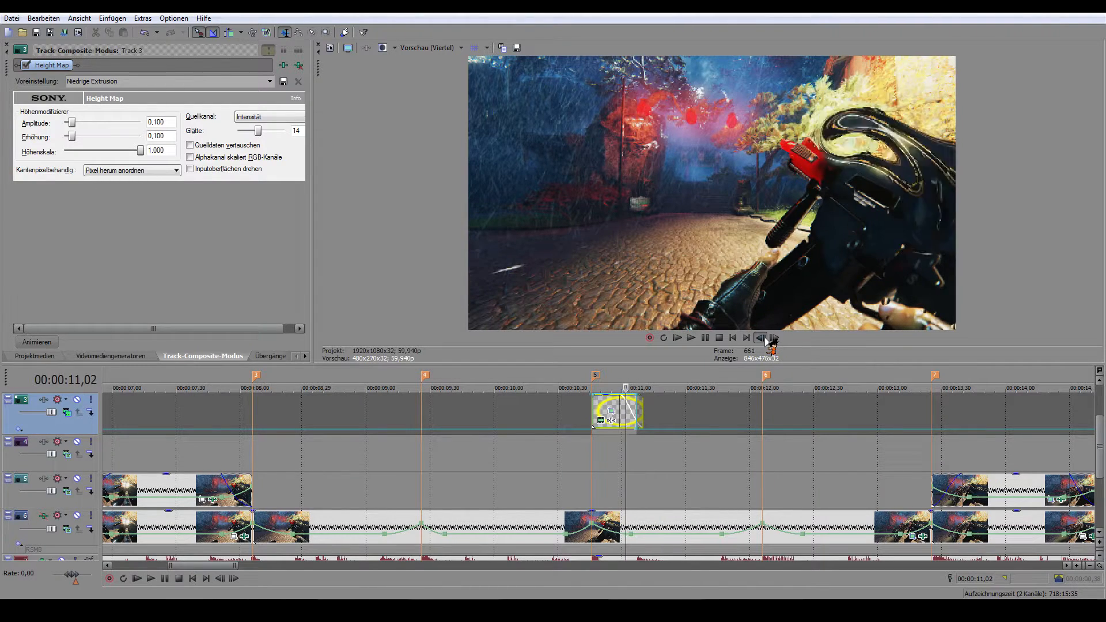
left_click(774, 338)
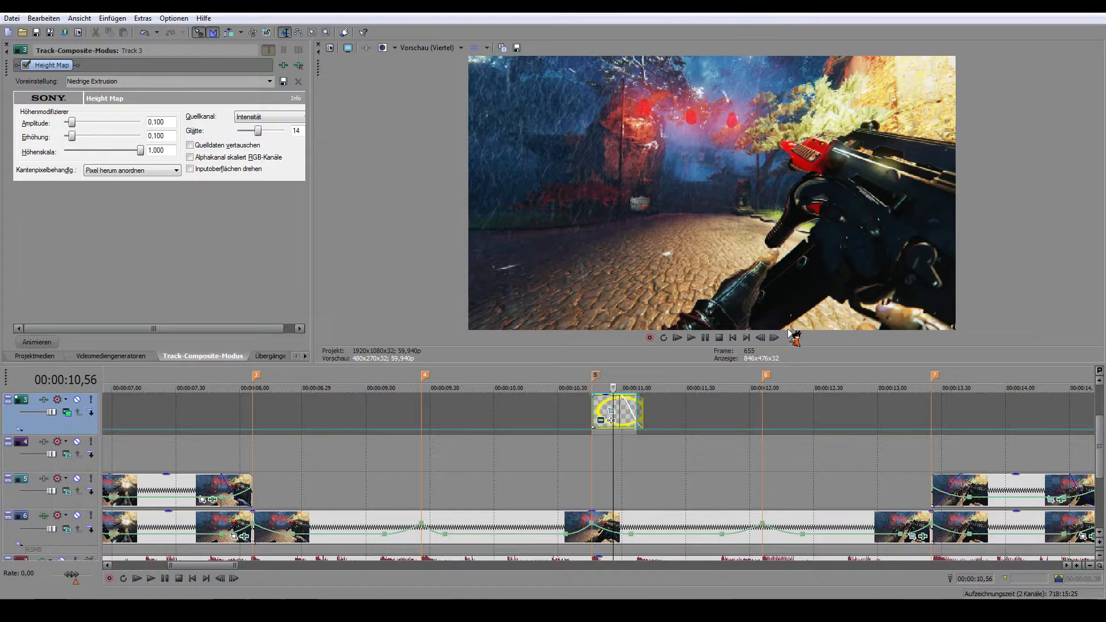
left_click(772, 336)
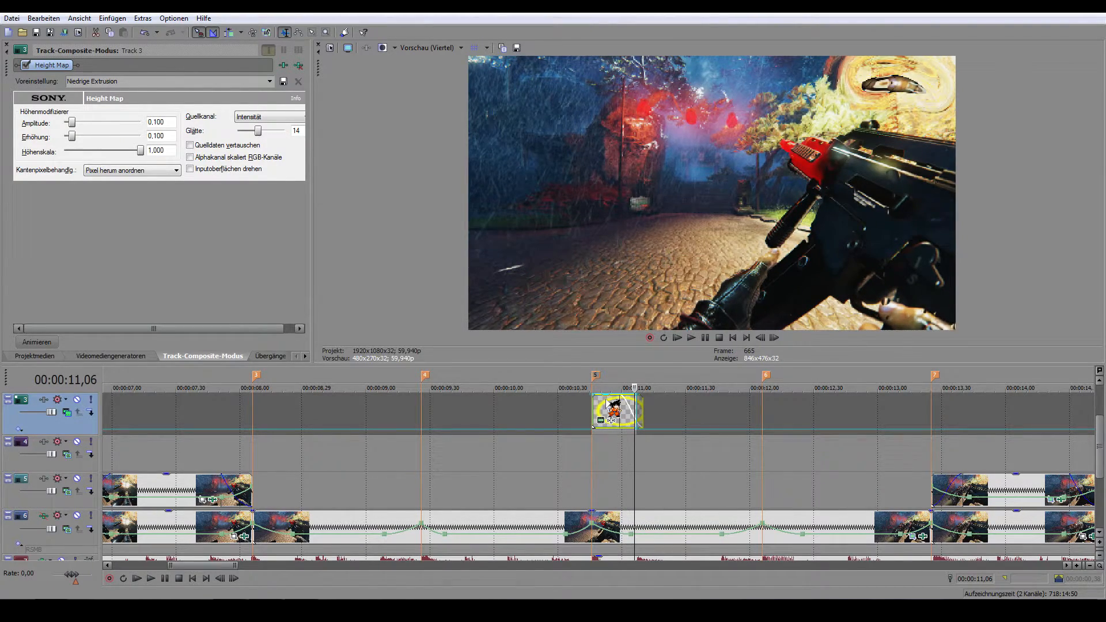
left_click(604, 389)
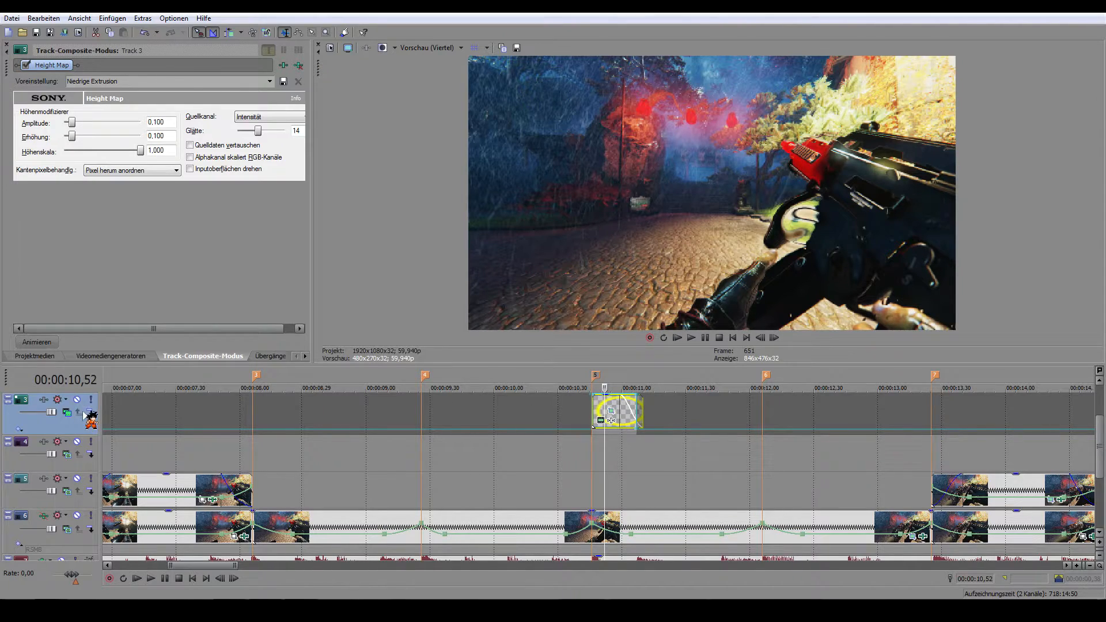
Step: View the Hüllkurve einfügen/entfernen options of track 3, including Ton aus, without changing them
right_click(79, 428)
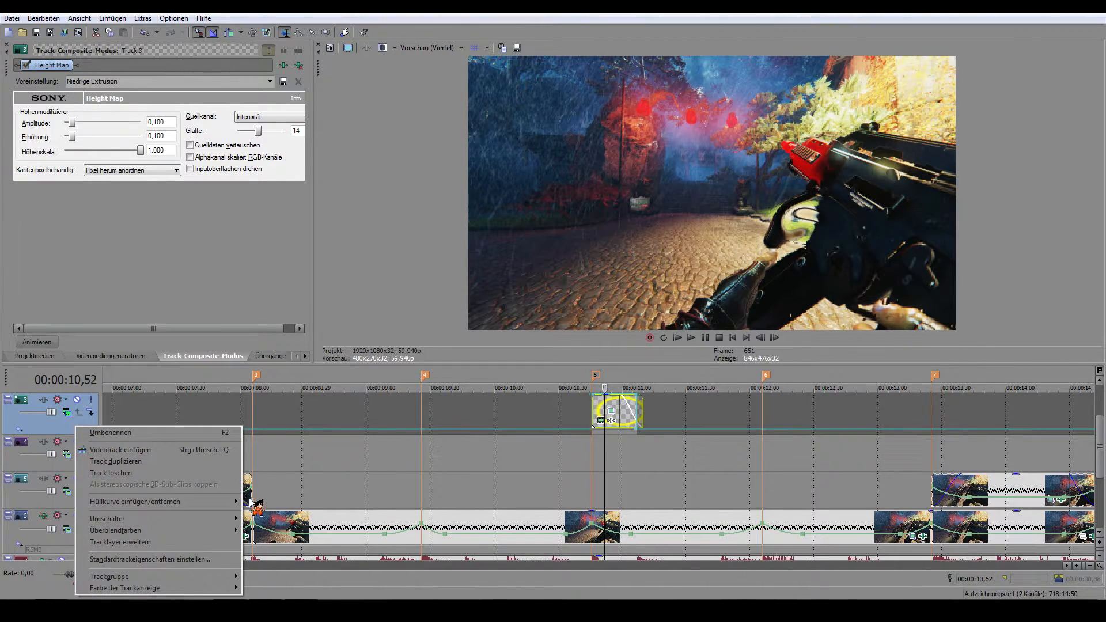
mouse_move(144, 504)
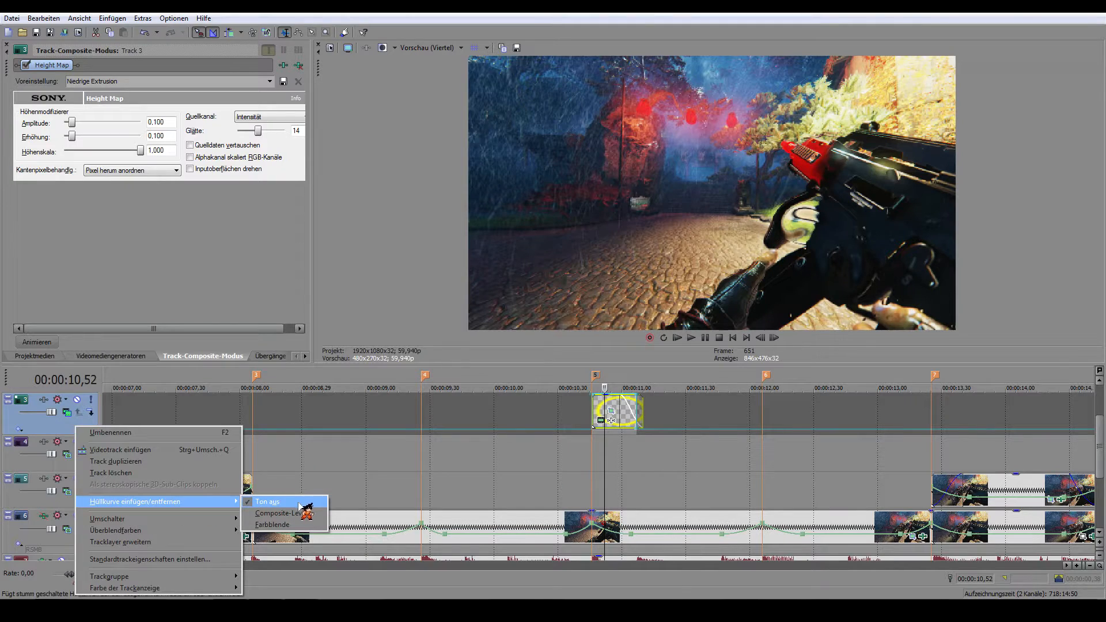
left_click(411, 416)
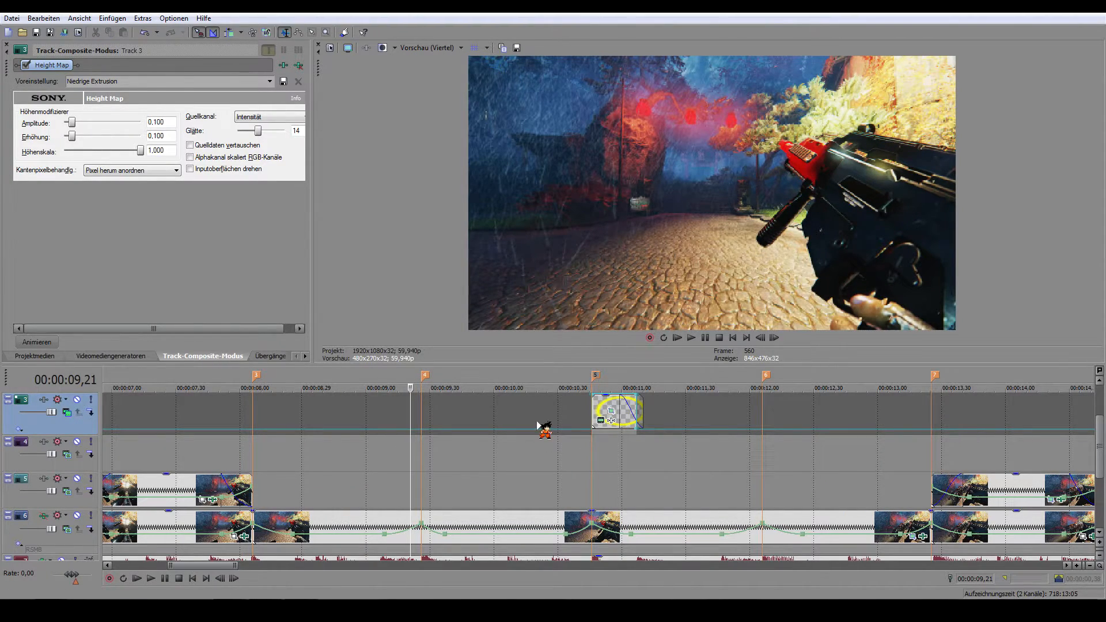
Step: Review the distortion under the oval clip once more from marker 5 to the clip's end and back
left_click(593, 403)
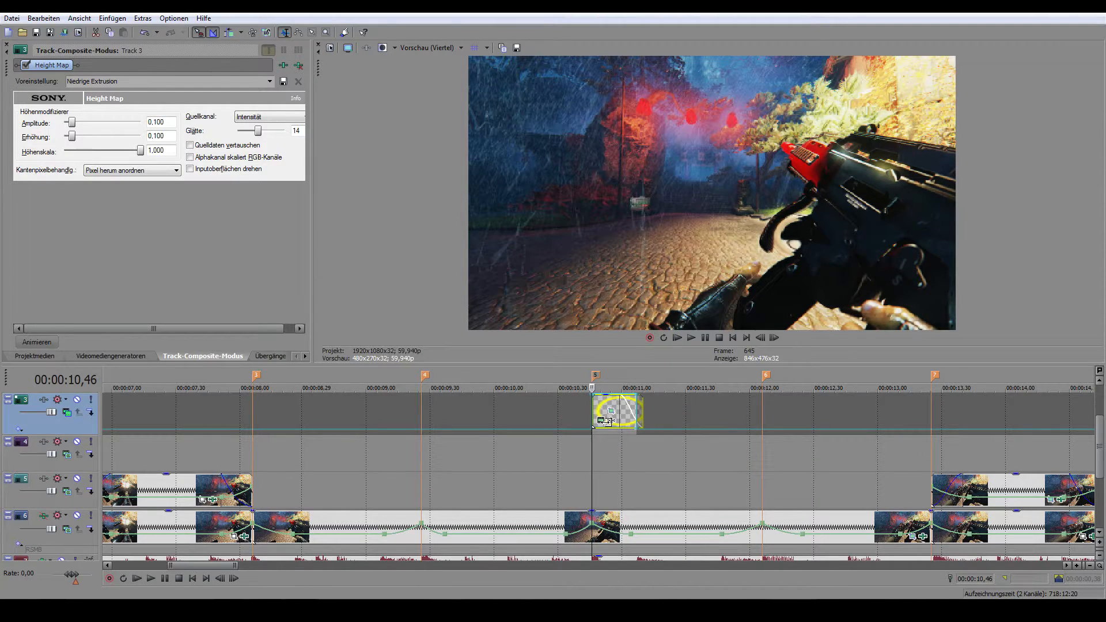
left_click(775, 337)
left_click(774, 338)
left_click(774, 337)
left_click(773, 337)
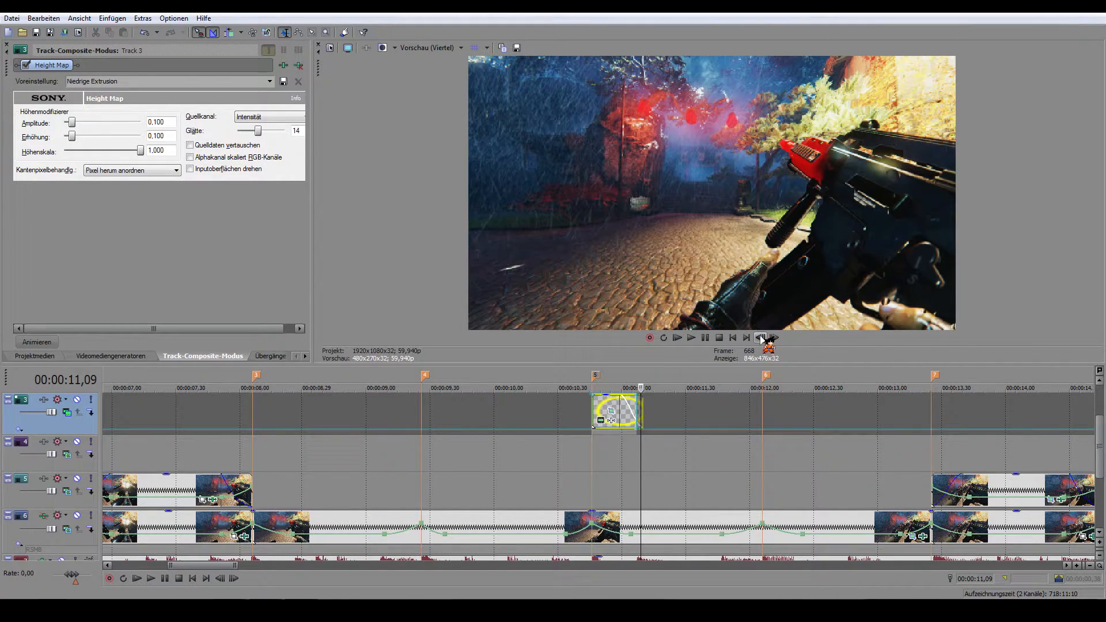
left_click(761, 337)
left_click(760, 338)
left_click(760, 338)
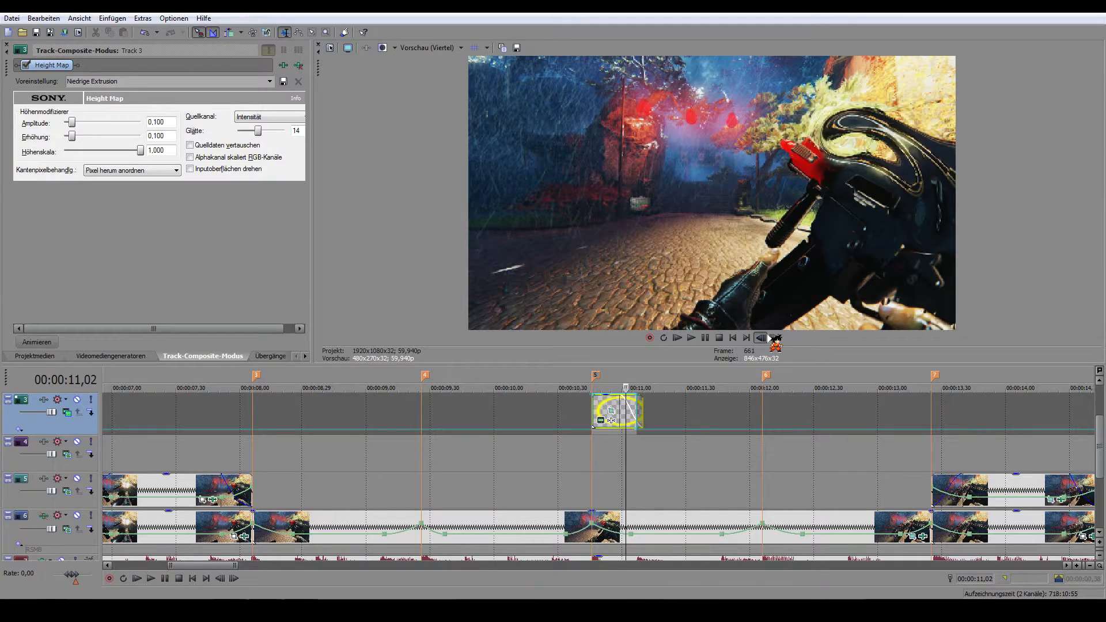
left_click(760, 338)
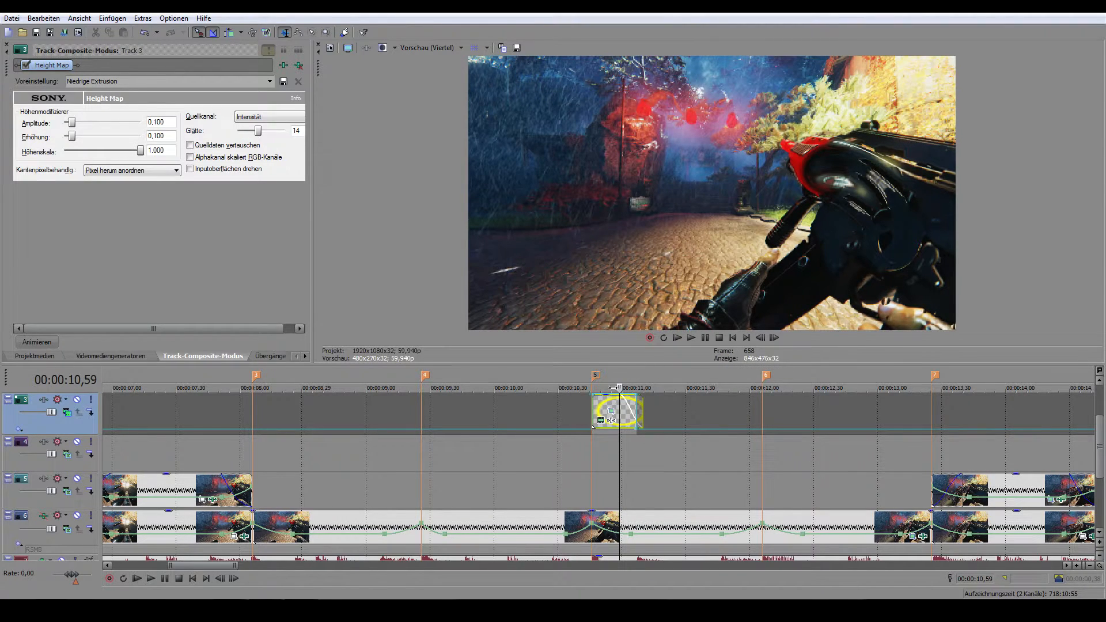
left_click(599, 401)
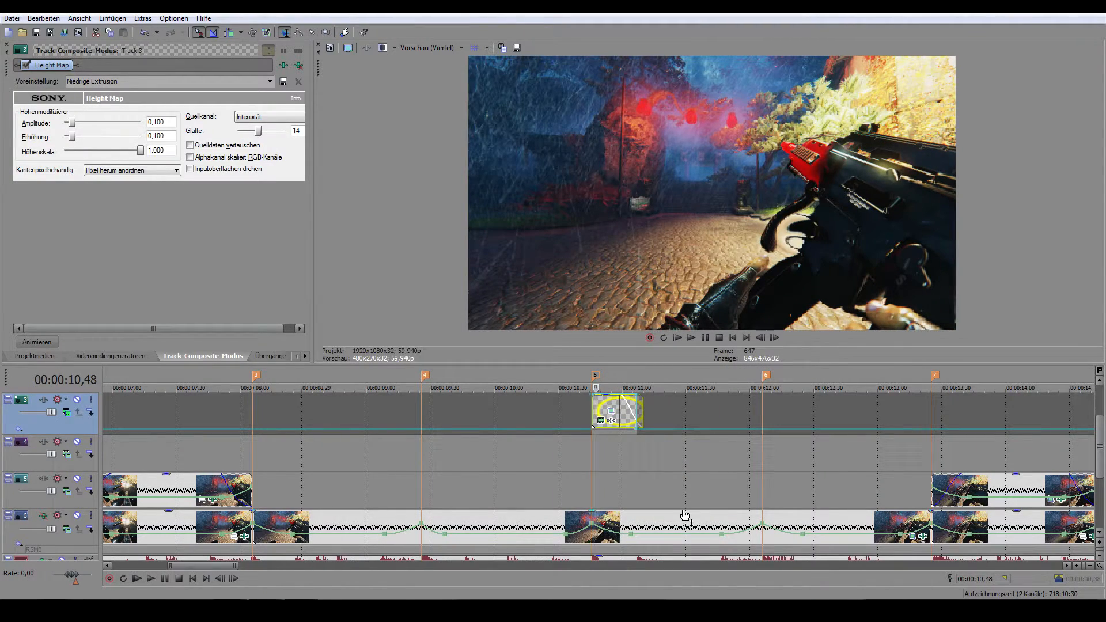
Step: Inspect the track 6 clip at the envelope peaks under markers 4 and 6, and open its Panorama/Cropping keyframes
left_click(421, 518)
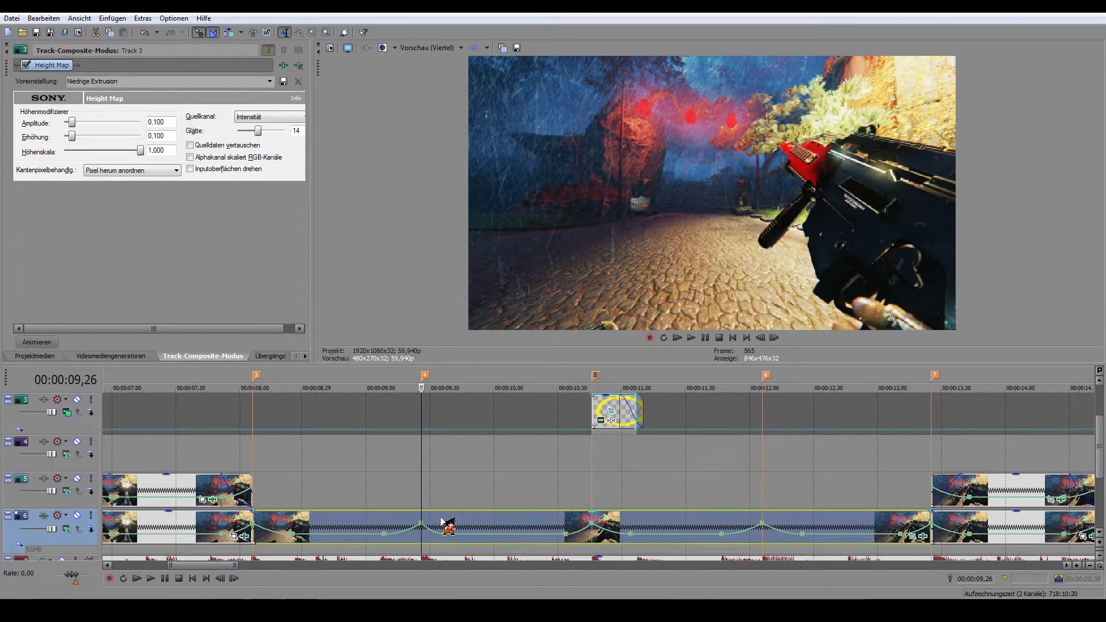
left_click(766, 517)
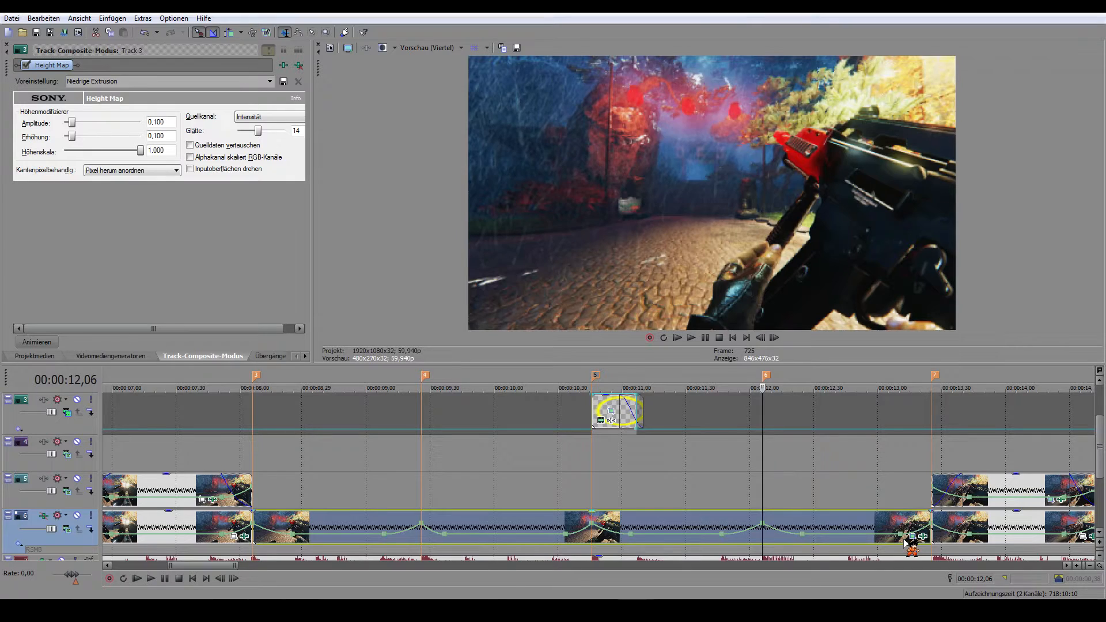
left_click(904, 541)
left_click(913, 537)
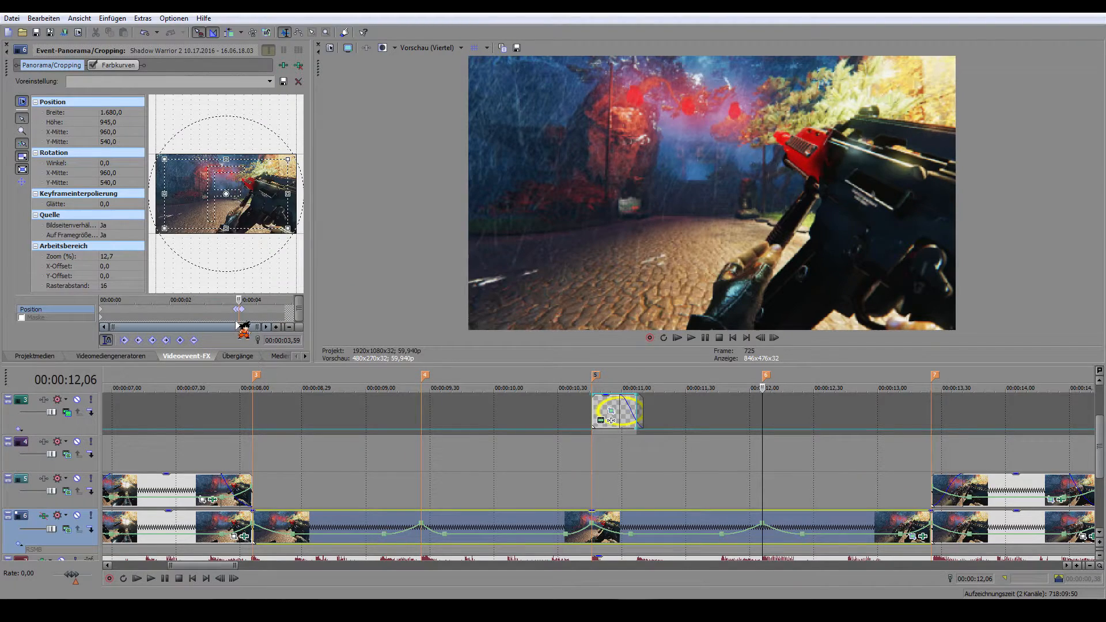
Step: Step frame by frame, forward and backward, through the Panorama/Cropping zoom keyframes of the track 6 clip at marker 6
scroll(237, 314, "up", 5)
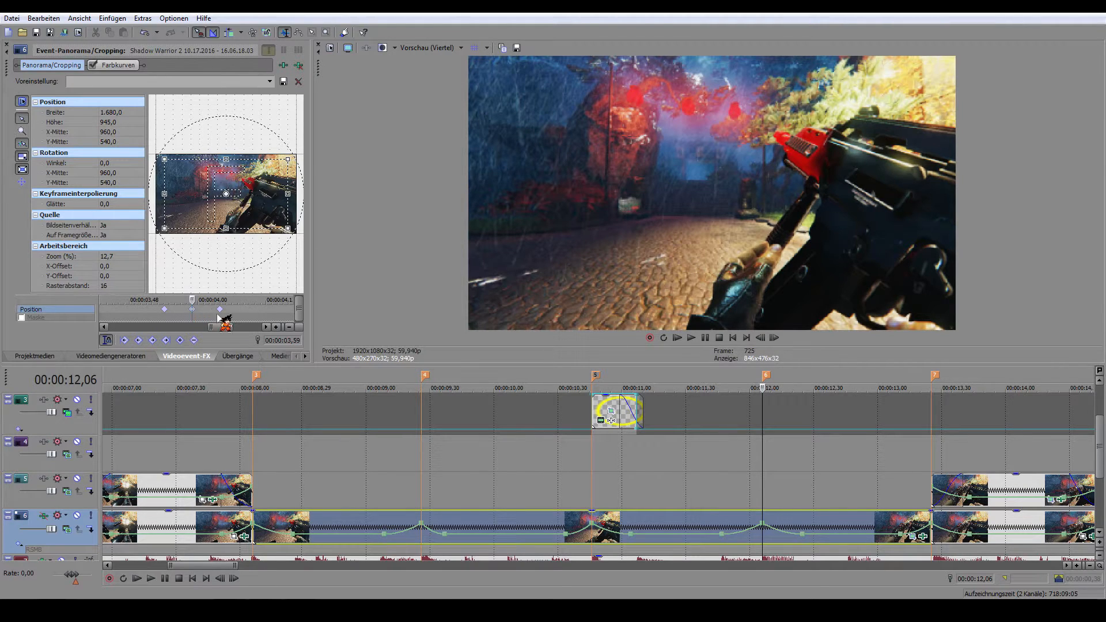
left_click(774, 338)
left_click(774, 339)
left_click(775, 338)
left_click(775, 338)
left_click(775, 338)
left_click(775, 338)
left_click(775, 338)
left_click(775, 338)
left_click(774, 338)
left_click(775, 338)
left_click(775, 338)
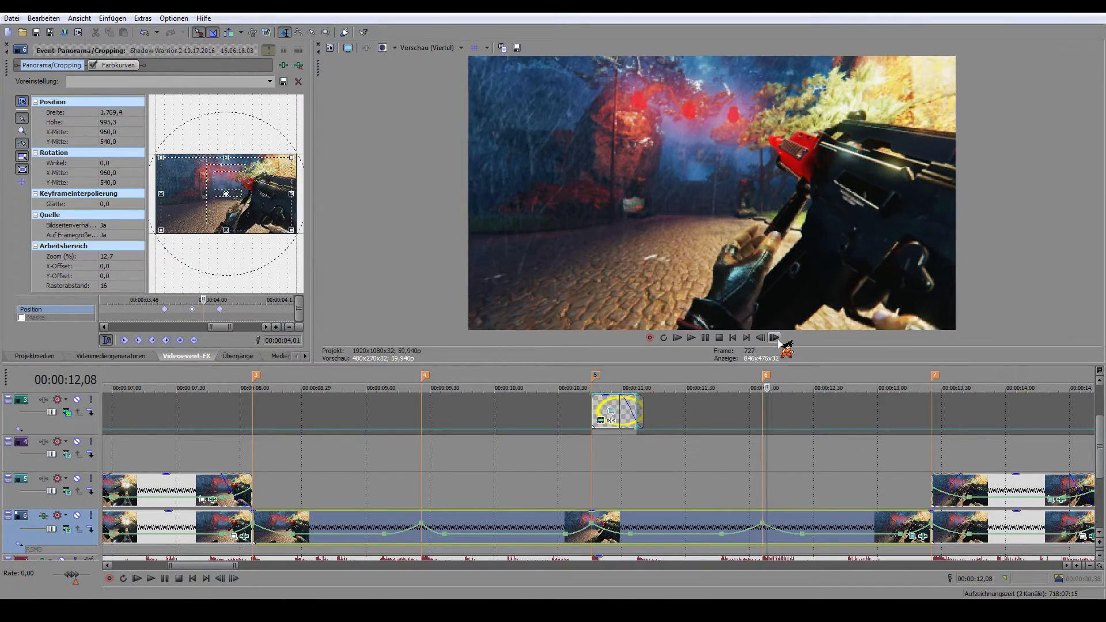
left_click(774, 338)
left_click(774, 338)
left_click(761, 339)
left_click(762, 339)
left_click(762, 338)
left_click(762, 338)
left_click(761, 338)
left_click(762, 339)
left_click(762, 338)
left_click(762, 338)
left_click(776, 339)
left_click(775, 339)
left_click(775, 339)
left_click(775, 339)
left_click(775, 339)
left_click(775, 339)
left_click(775, 339)
left_click(775, 339)
left_click(775, 339)
left_click(775, 339)
left_click(775, 338)
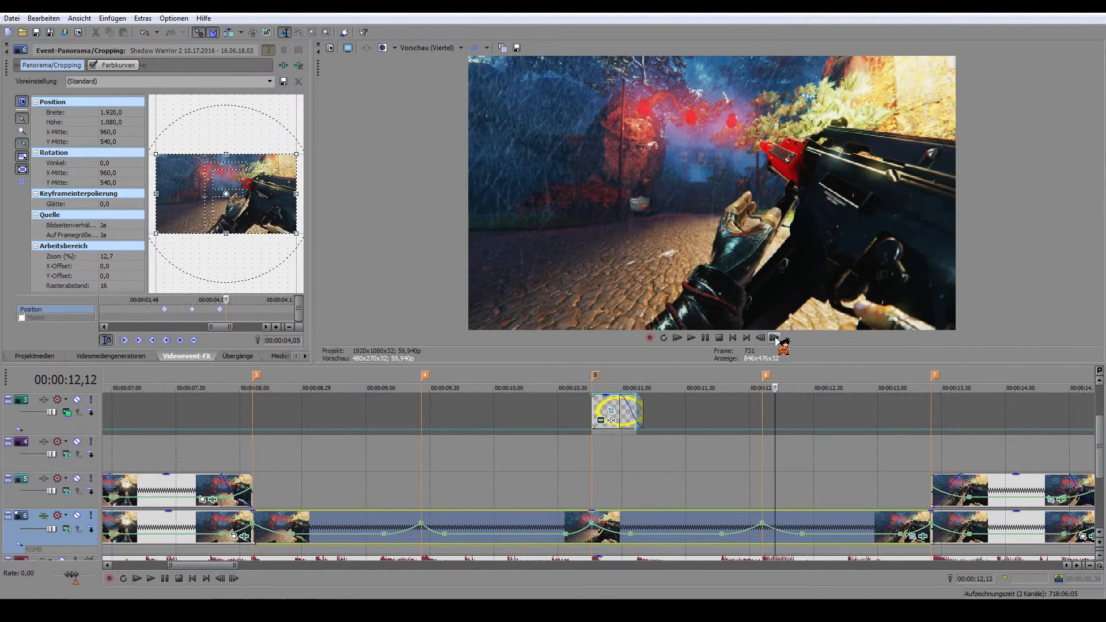
Step: View the last zoom keyframe's interpolation options without changing them, and recheck the frames around marker 6
left_click(223, 315)
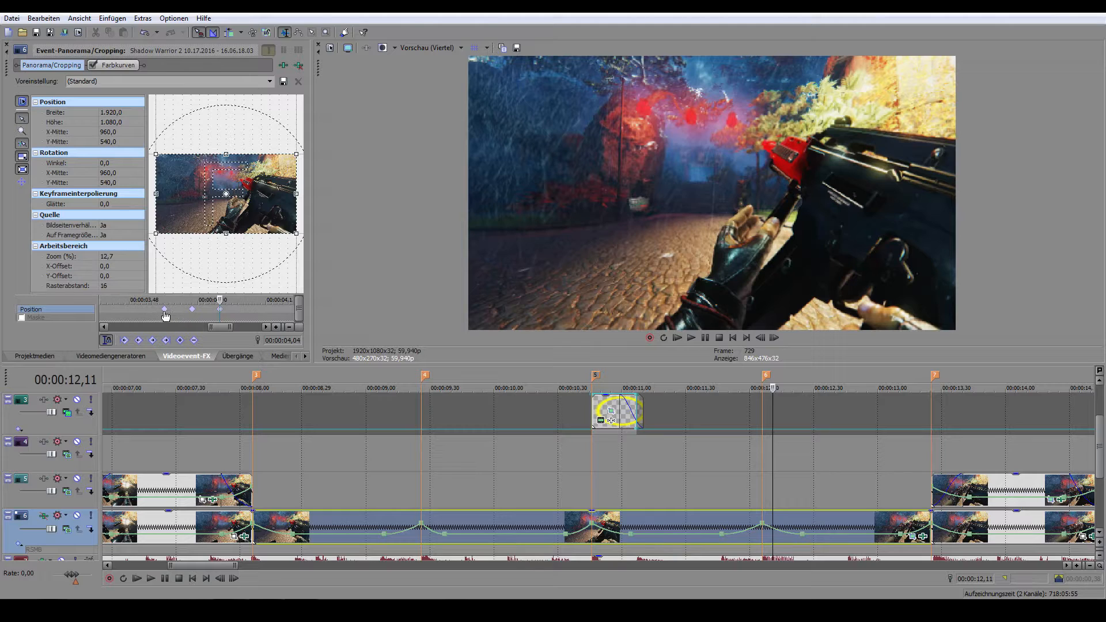
right_click(220, 310)
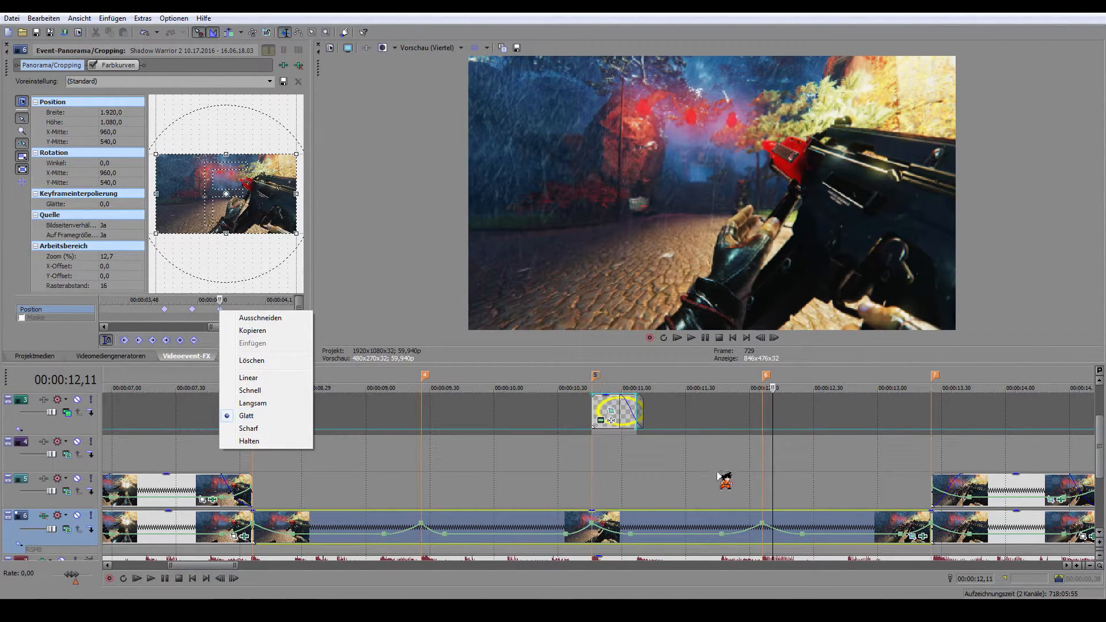
left_click(764, 414)
left_click(774, 338)
left_click(775, 337)
left_click(759, 339)
left_click(759, 339)
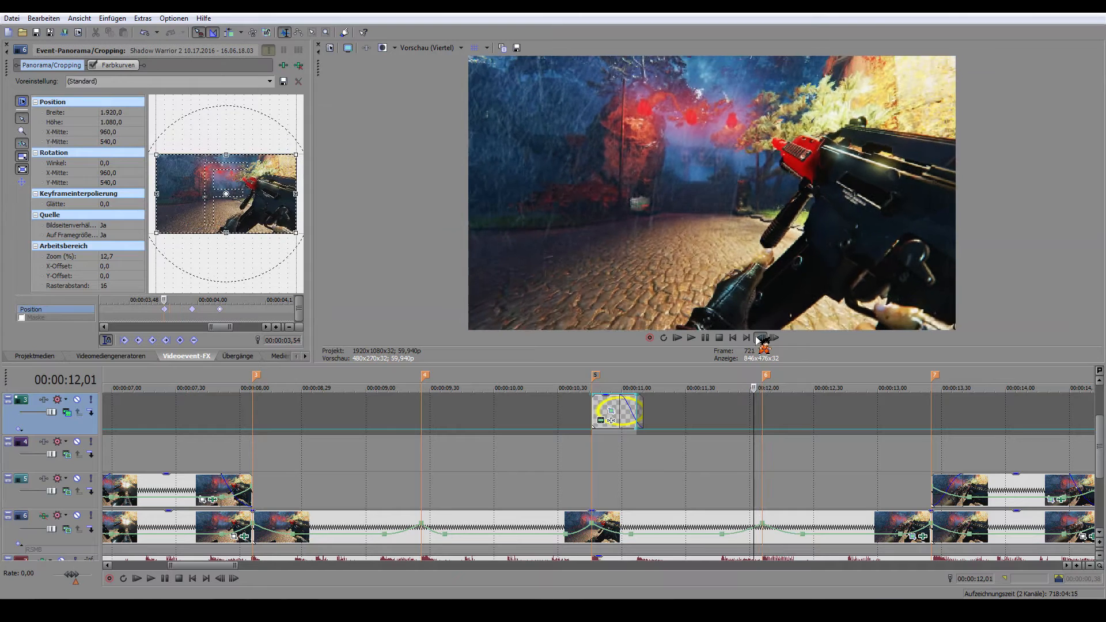
Step: Open the S_EdgeRays settings of the track 5 clip between markers 7 and 8
scroll(803, 512, "down", 2)
left_click(680, 519)
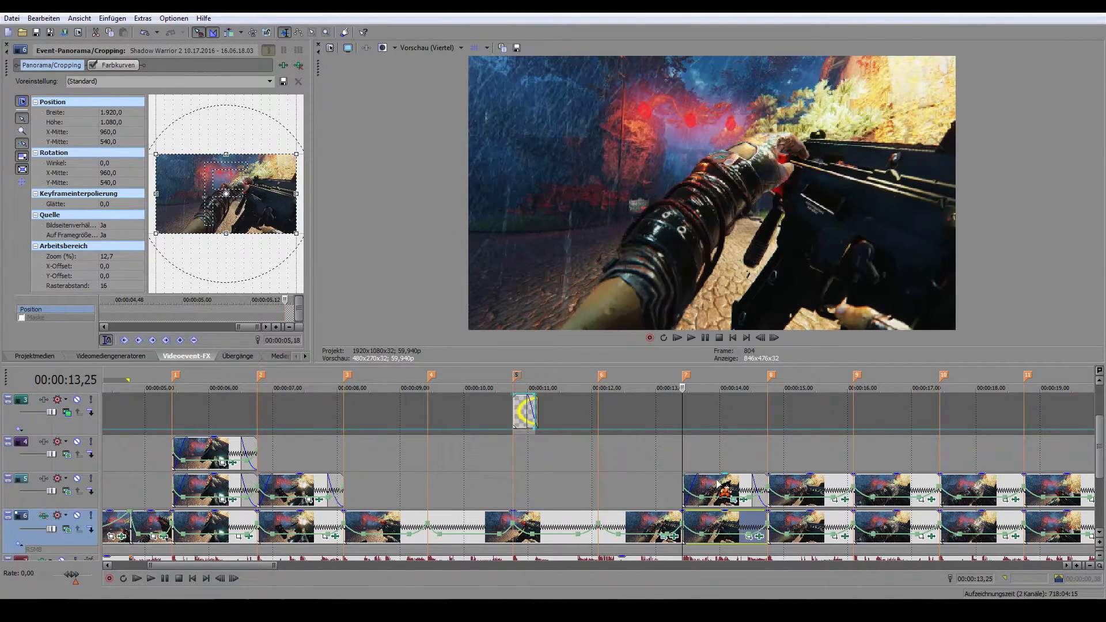
left_click(718, 490)
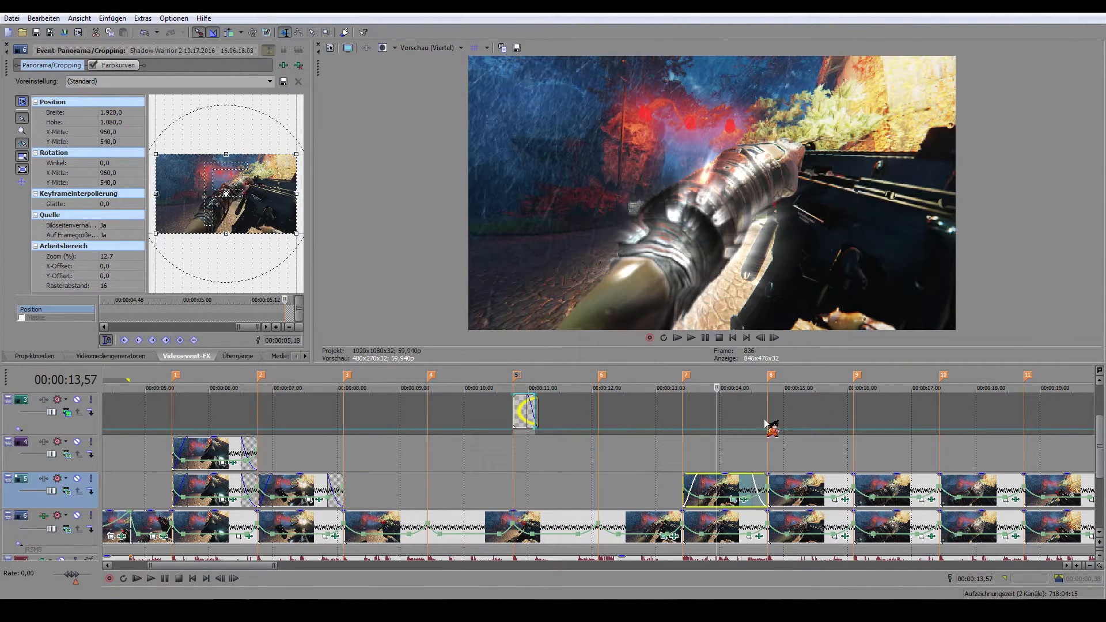
left_click(742, 504)
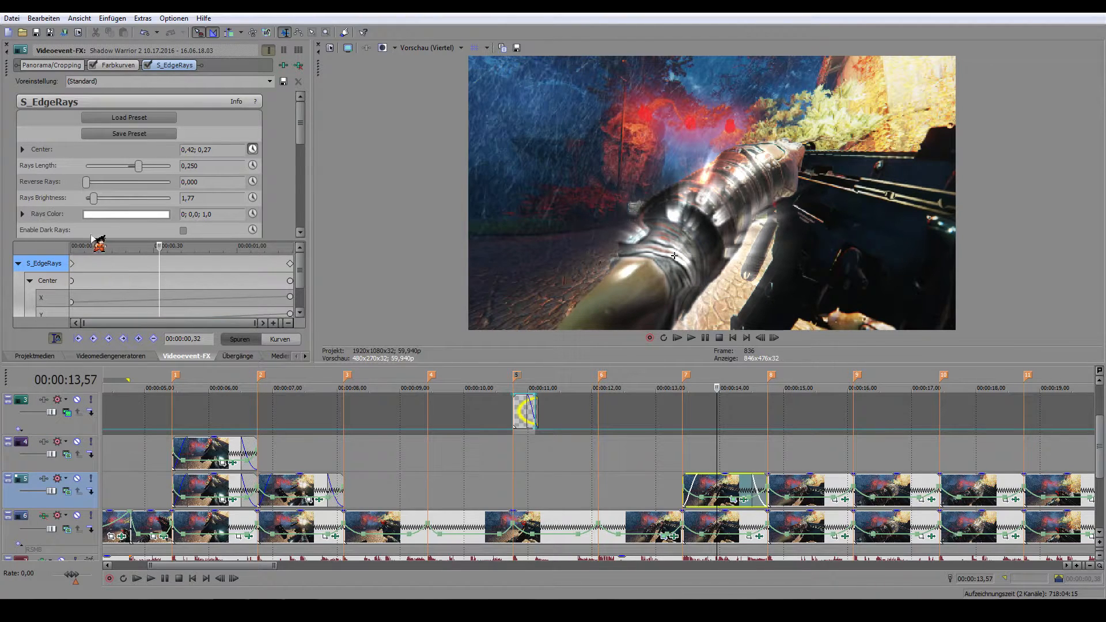
Step: Inspect the oval mask around the arm in this clip's Panorama/Cropping, including its Weiche Kanten value, in an enlarged workspace
left_click(733, 501)
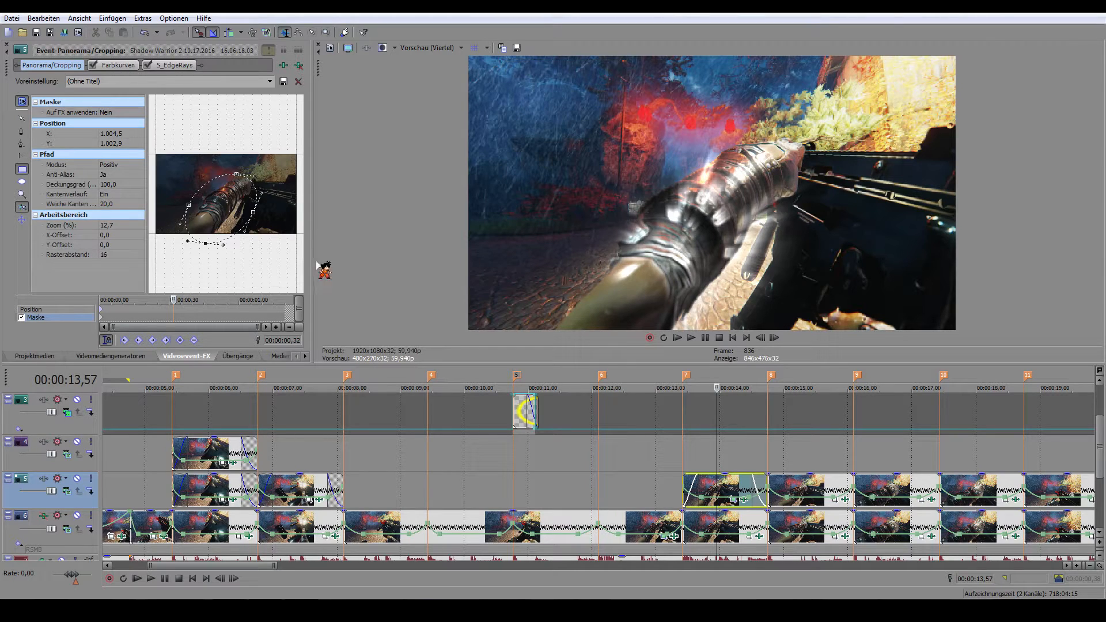
left_click_drag(311, 253, 657, 253)
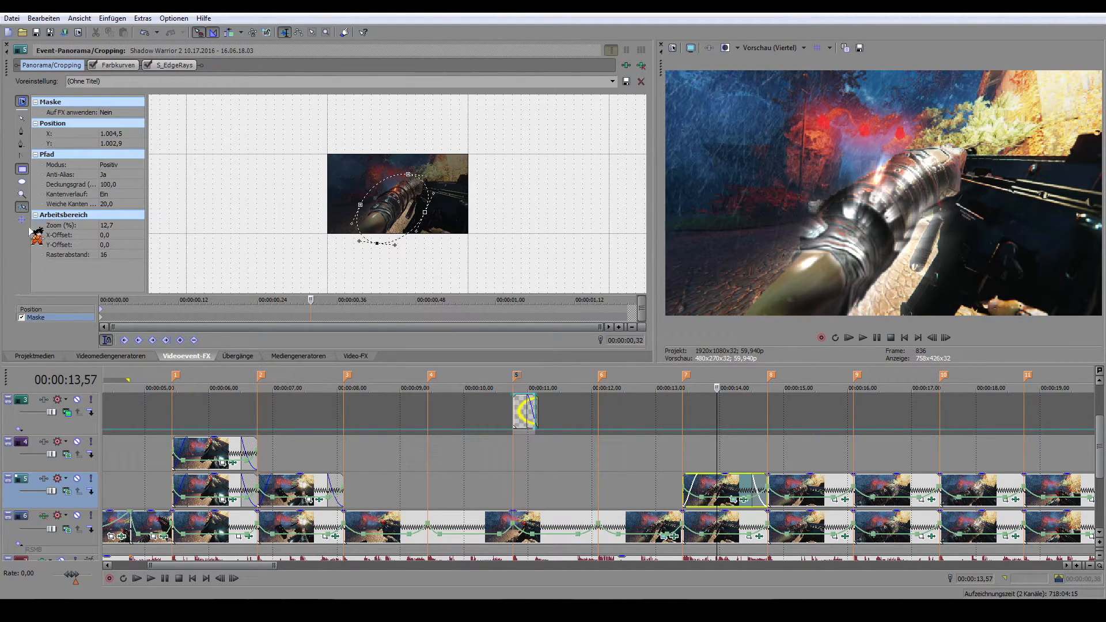
left_click(127, 205)
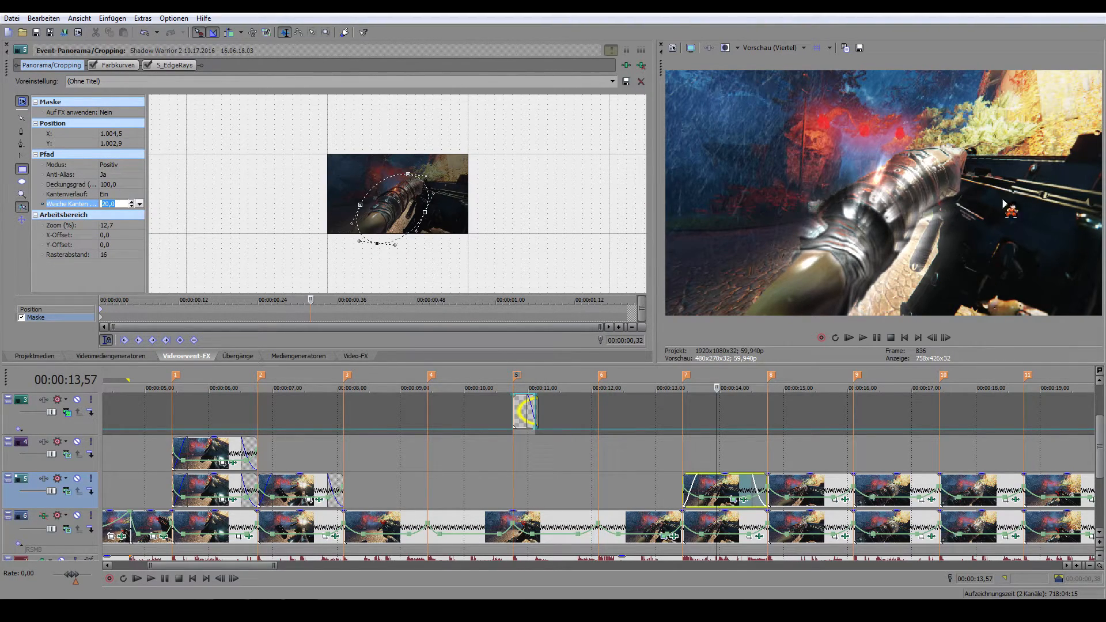
left_click_drag(655, 239, 487, 240)
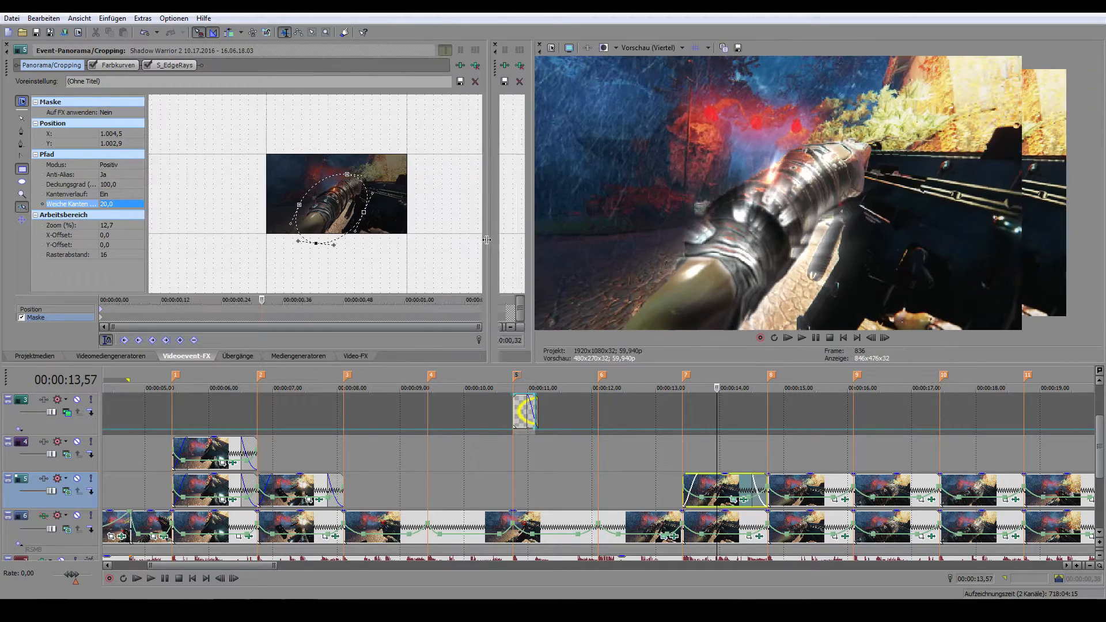
Step: Return to the clip's S_EdgeRays effect and review its ray length, brightness and colour parameters
left_click(134, 65)
left_click(183, 66)
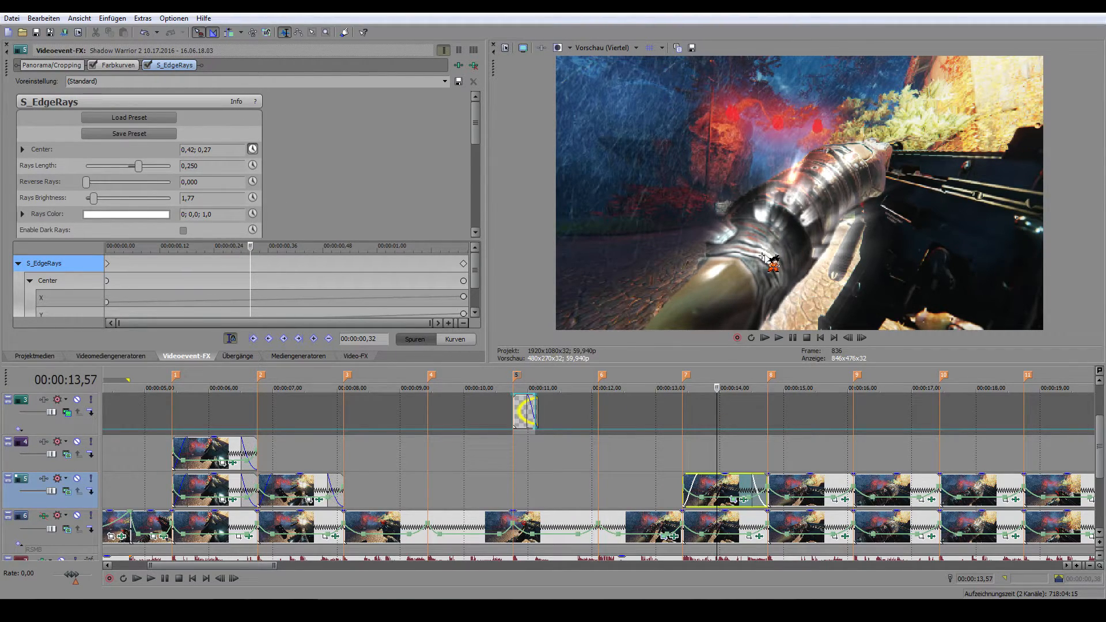
left_click_drag(476, 122, 484, 140)
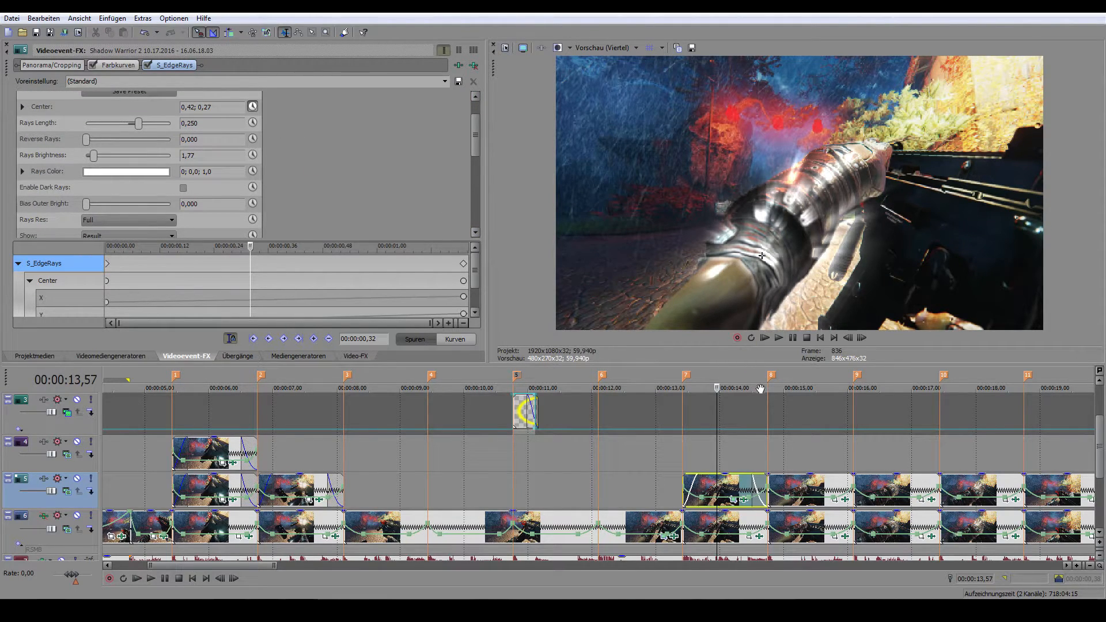
Step: Step through the clip to marker 8 to follow the animated S_EdgeRays center, and check its fade-in and fade-out
left_click(861, 338)
left_click(859, 339)
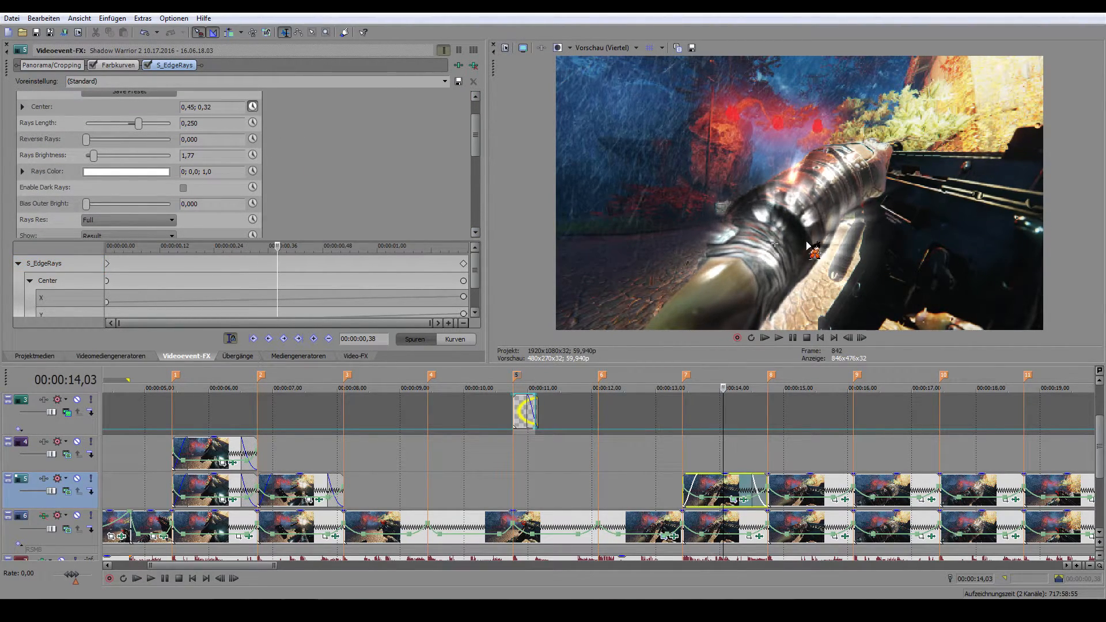
left_click(862, 338)
left_click(862, 339)
left_click(863, 338)
left_click(863, 339)
left_click(863, 338)
left_click(863, 338)
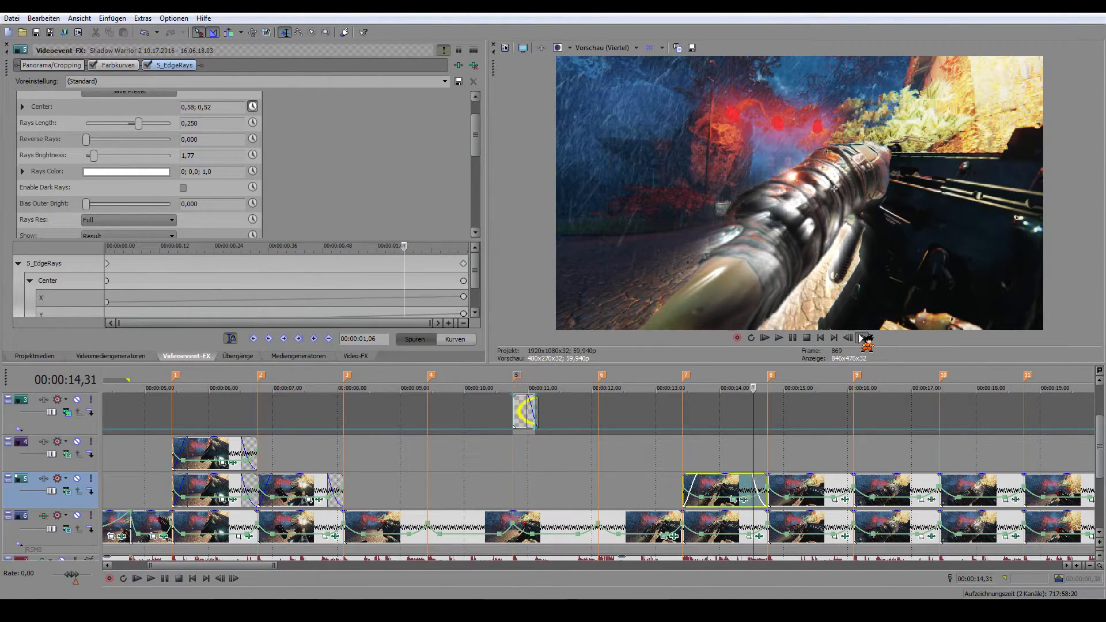
left_click(863, 338)
left_click(862, 338)
left_click(849, 338)
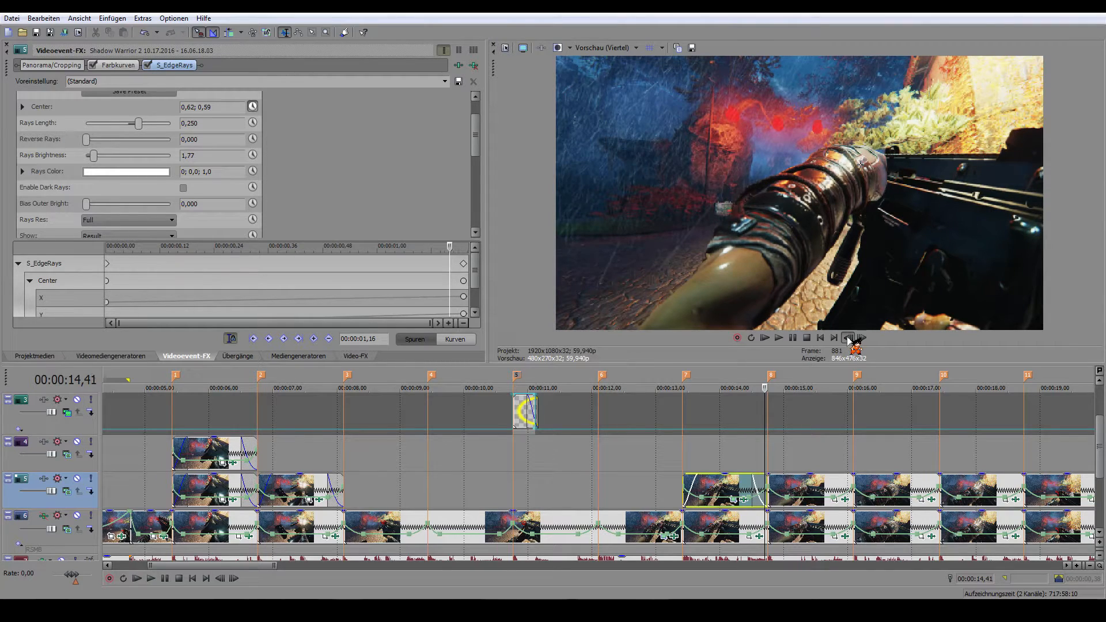
left_click(697, 484)
left_click(752, 483)
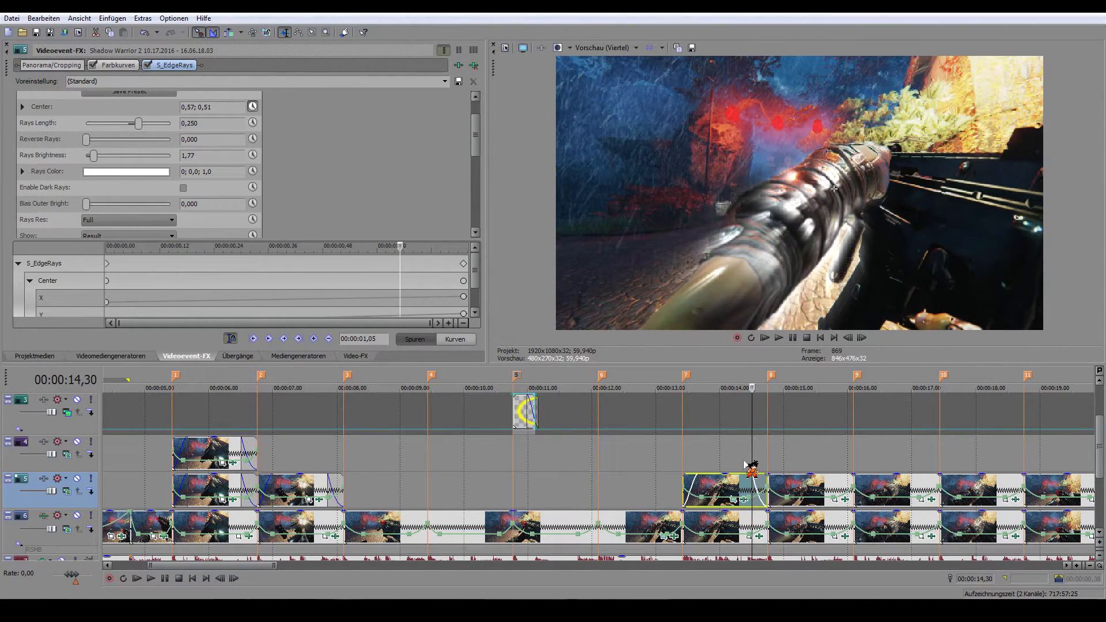
Step: Inspect the Stanzform and S_Rays effect settings of the track 5 clip between markers 8 and 9
left_click(809, 488)
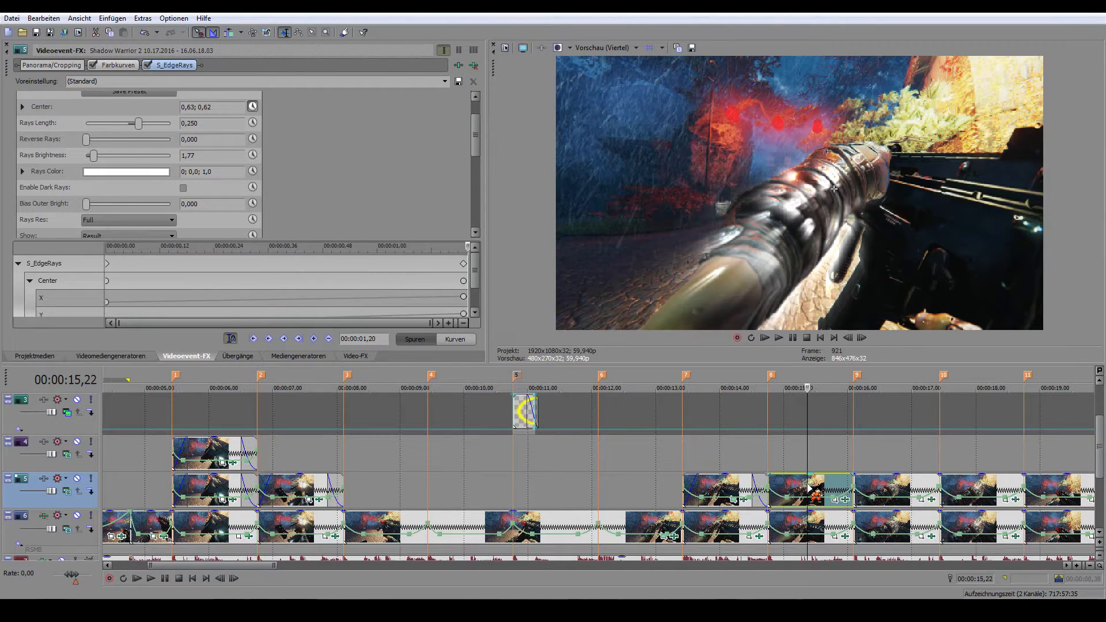
left_click(775, 484)
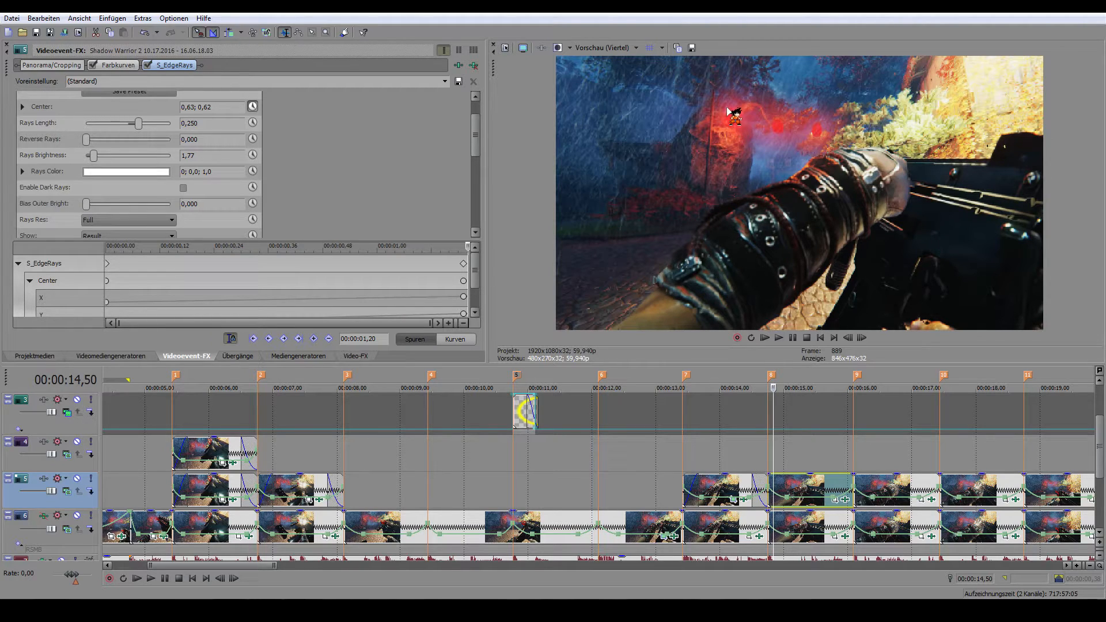
left_click(845, 499)
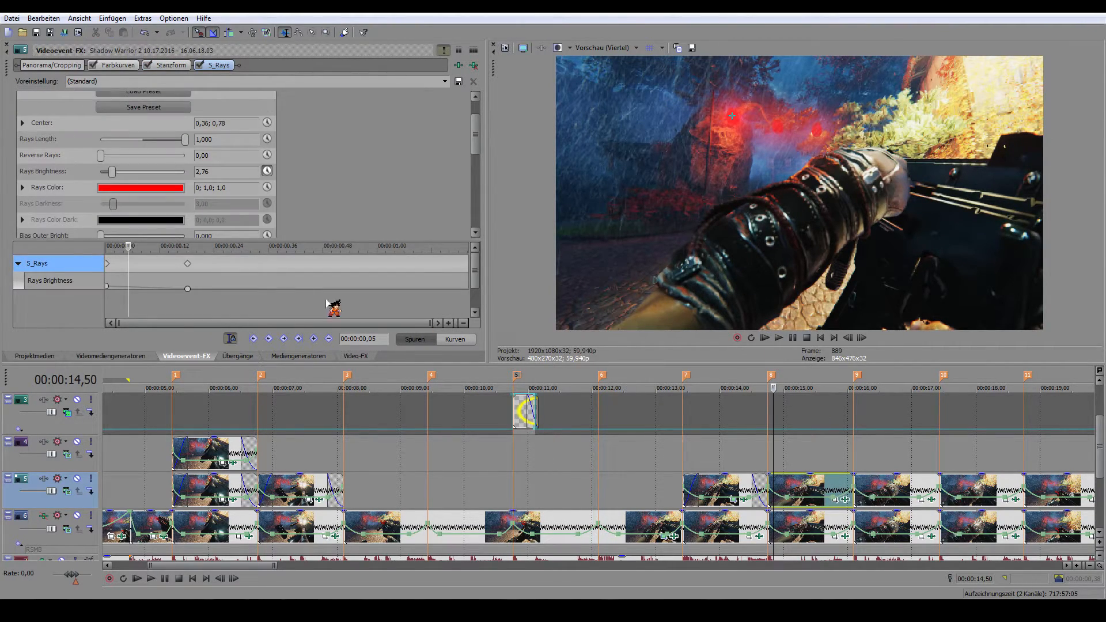
left_click(171, 66)
left_click_drag(115, 146, 114, 148)
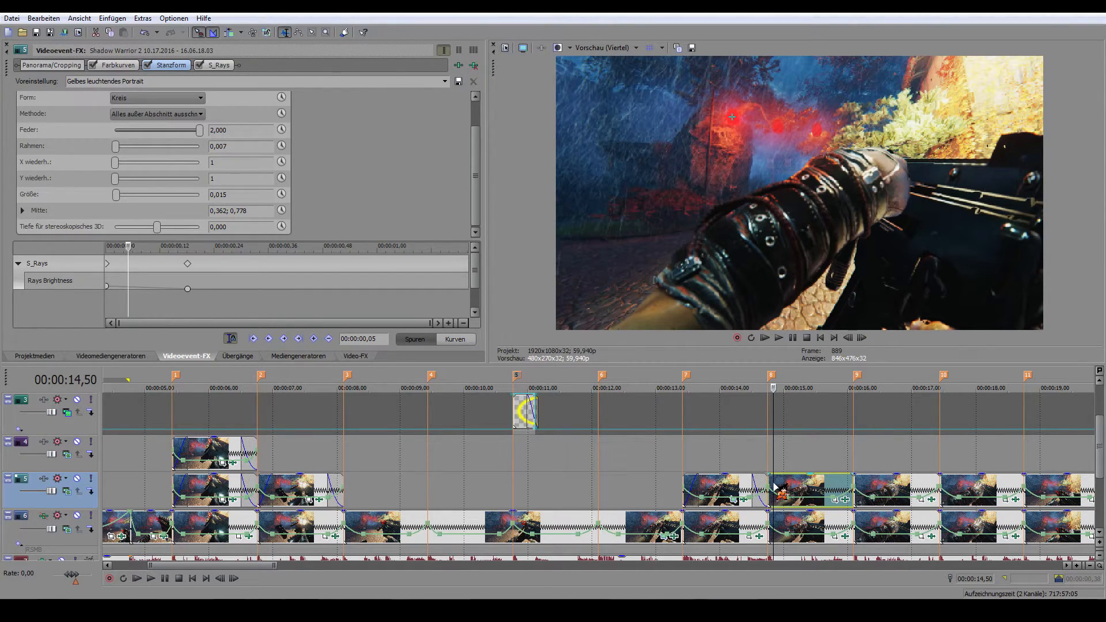
left_click(222, 65)
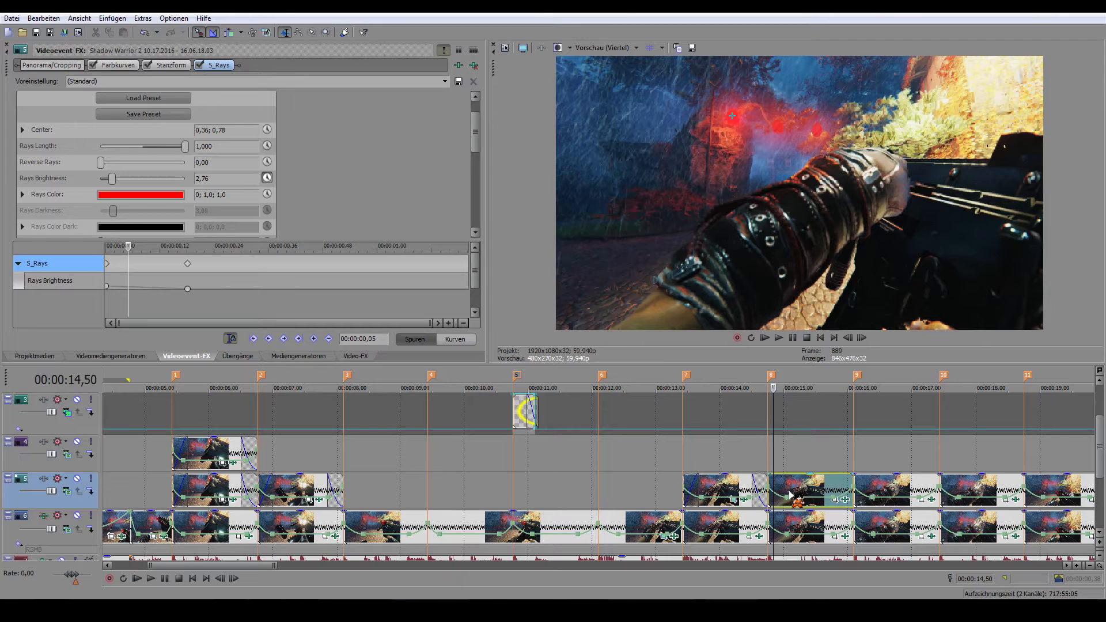
Step: Play through the start of the clip at marker 8 to follow the keyframed Rays Brightness on the red lantern
left_click(771, 483)
left_click(860, 339)
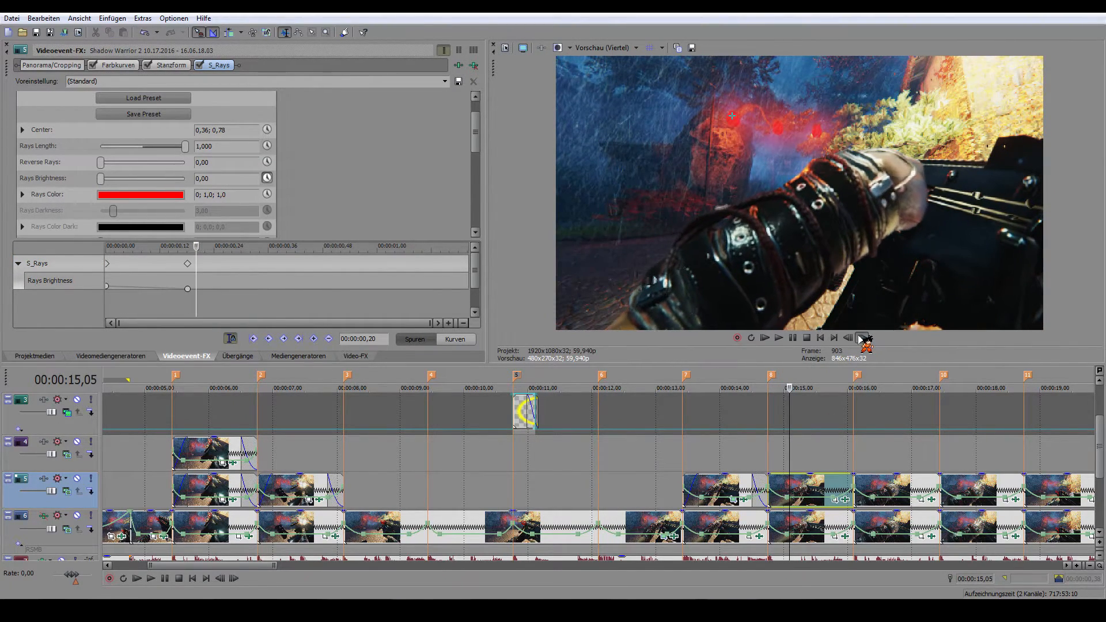
left_click(769, 480)
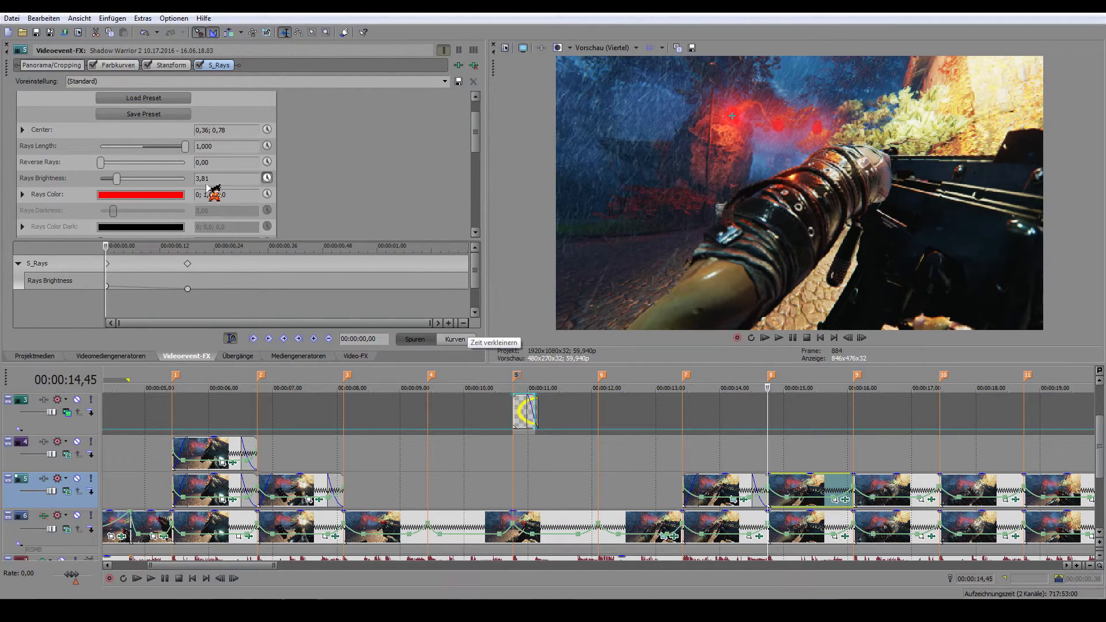
left_click(862, 338)
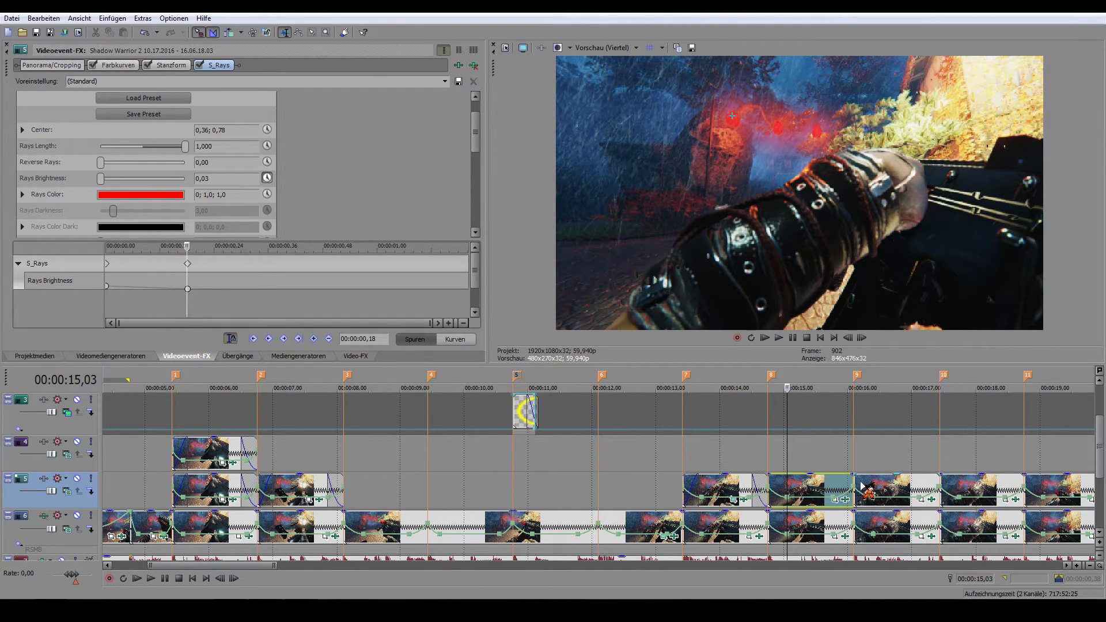
Step: Check the S_Rays lantern effect on the track 5 clips after markers 9 and 10, and select the clip after marker 11
left_click(862, 487)
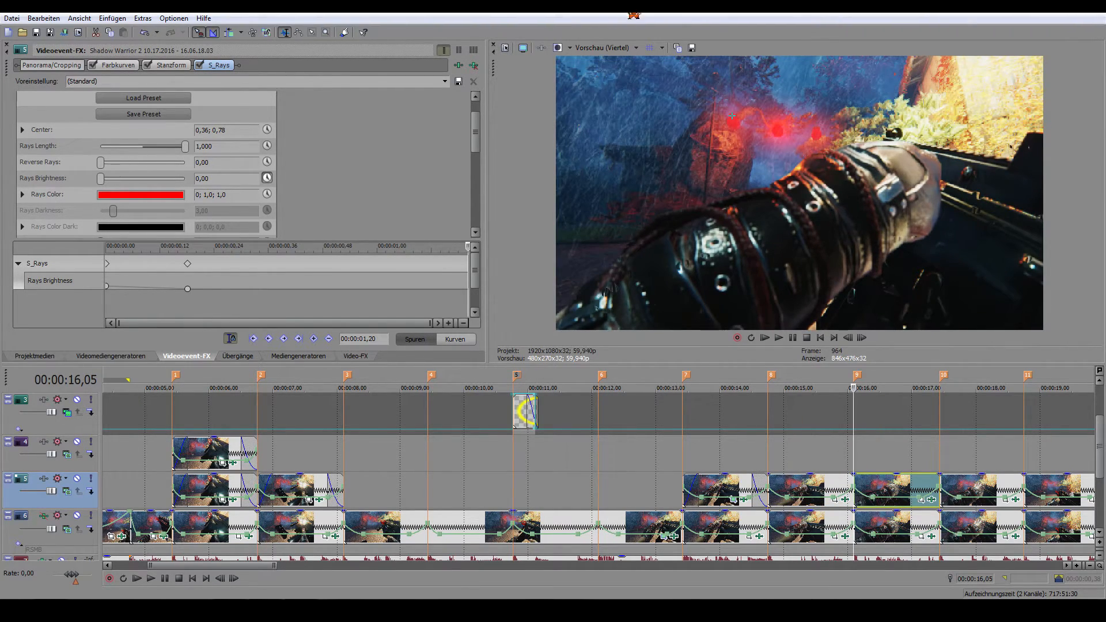
left_click(932, 500)
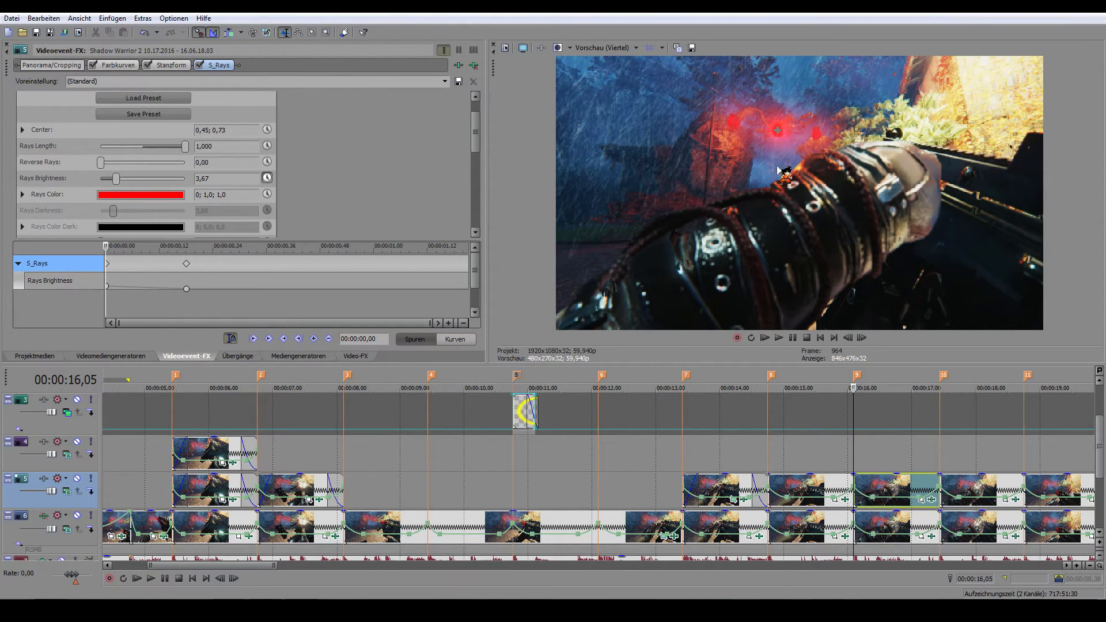
left_click(955, 498)
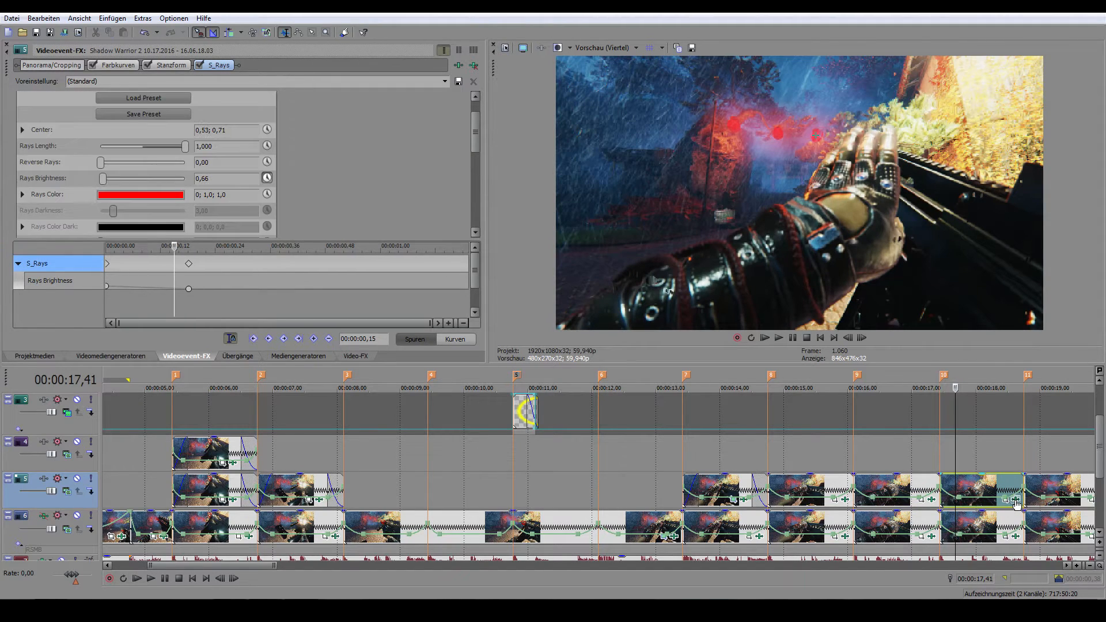
left_click(1054, 496)
Step: Examine the stacked clips on tracks 1 and 2 between markers 11 and 12, previewing several frames
scroll(1040, 493, "down", 5)
scroll(539, 508, "up", 3)
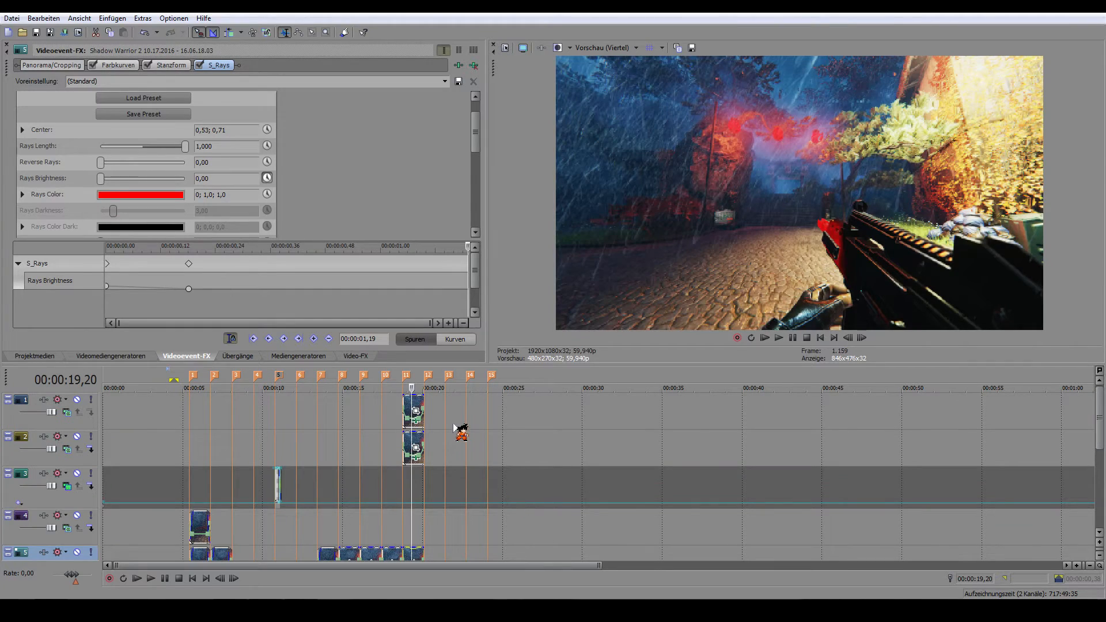
scroll(457, 538, "down", 1)
scroll(432, 523, "up", 1)
scroll(465, 433, "up", 2)
scroll(631, 458, "up", 2)
scroll(656, 478, "up", 2)
scroll(611, 495, "down", 2)
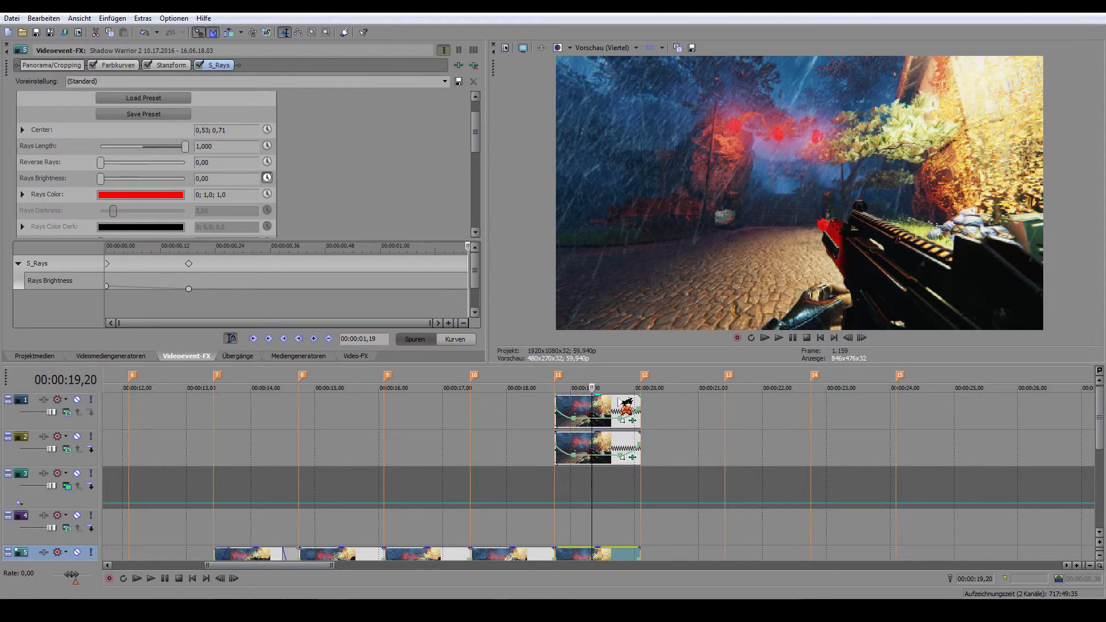
left_click(576, 410)
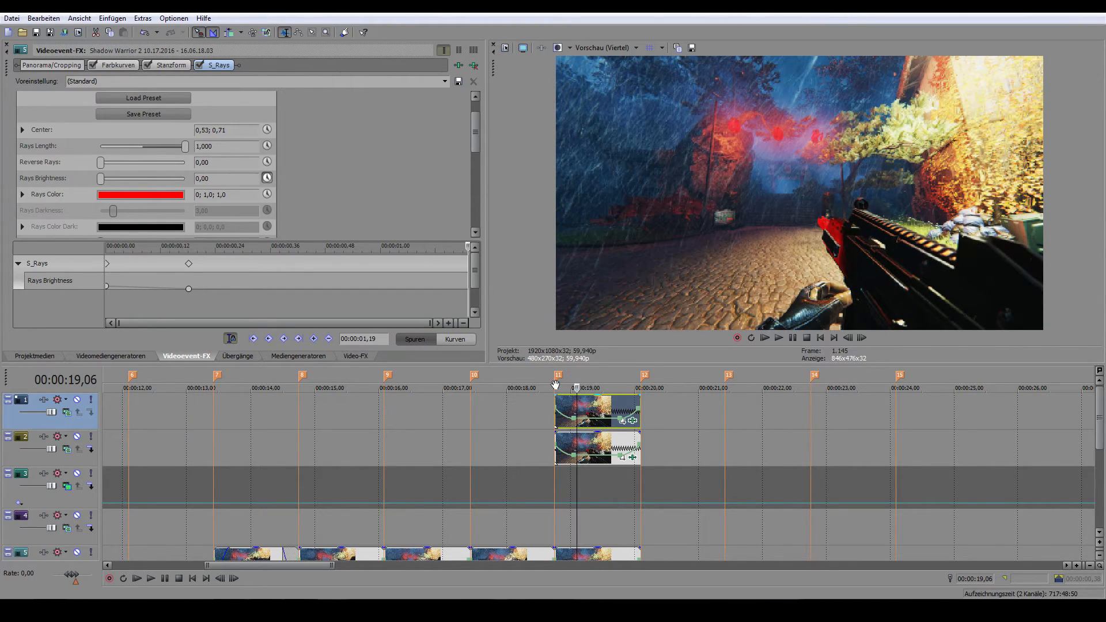
left_click(563, 408)
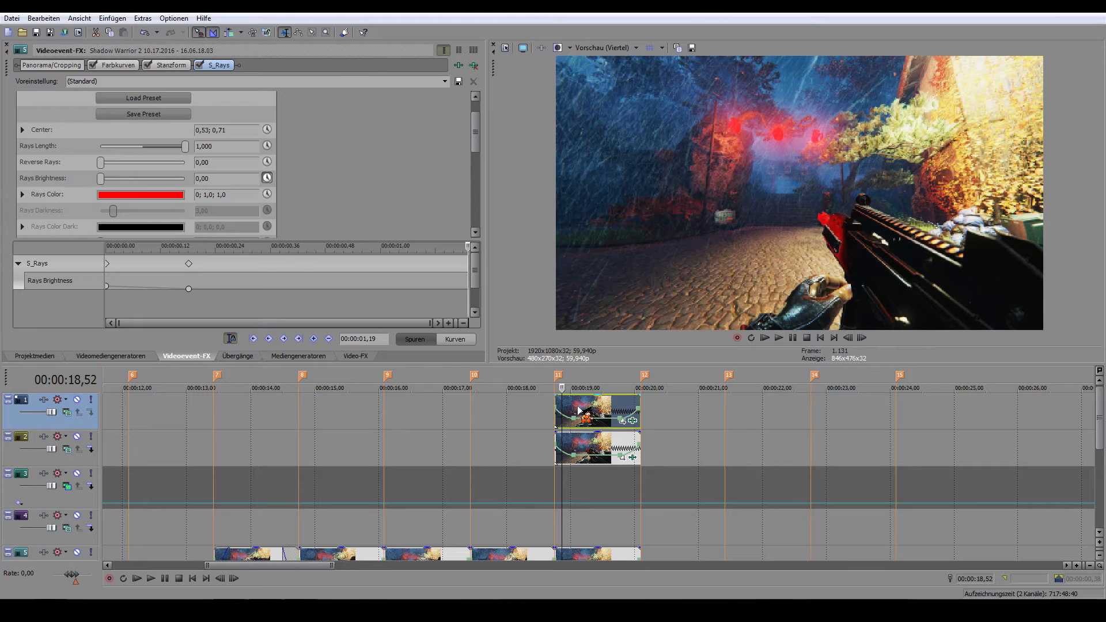
left_click(576, 410)
Step: Look over how the clips between markers 11 and 12 are layered across the upper and lower tracks
scroll(585, 427, "down", 4)
scroll(586, 439, "up", 4)
scroll(587, 438, "up", 2)
scroll(588, 439, "down", 5)
scroll(443, 458, "up", 3)
scroll(588, 453, "down", 4)
scroll(605, 435, "up", 4)
scroll(602, 429, "down", 3)
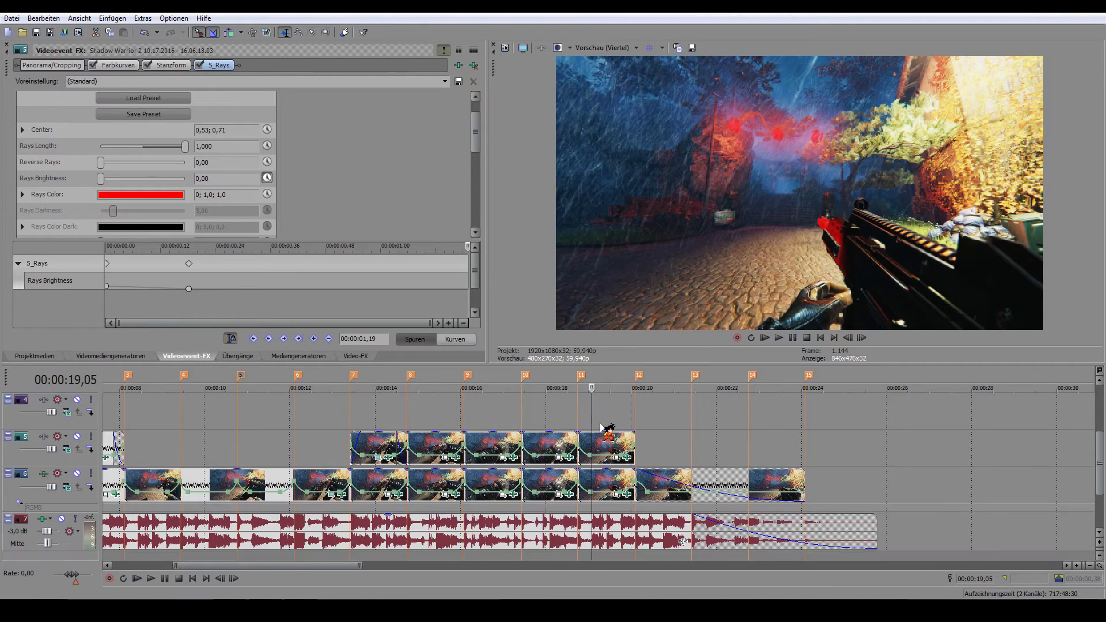
Step: Preview the start of the clip at marker 9 and the cut at marker 12, stepping forward frame by frame across the cut
left_click(635, 479)
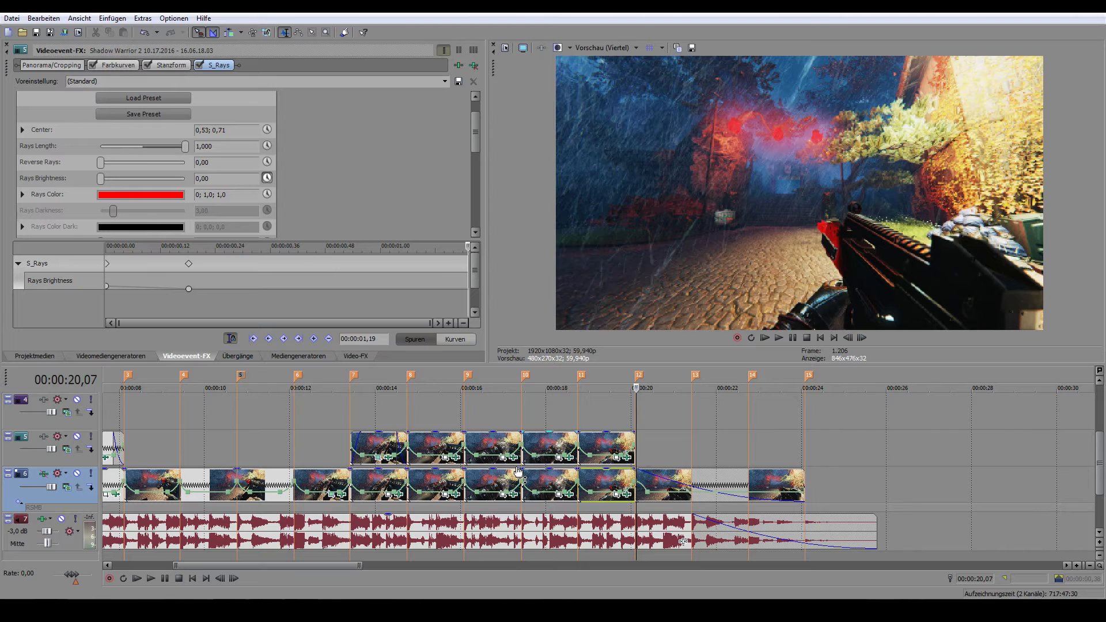
left_click(465, 536)
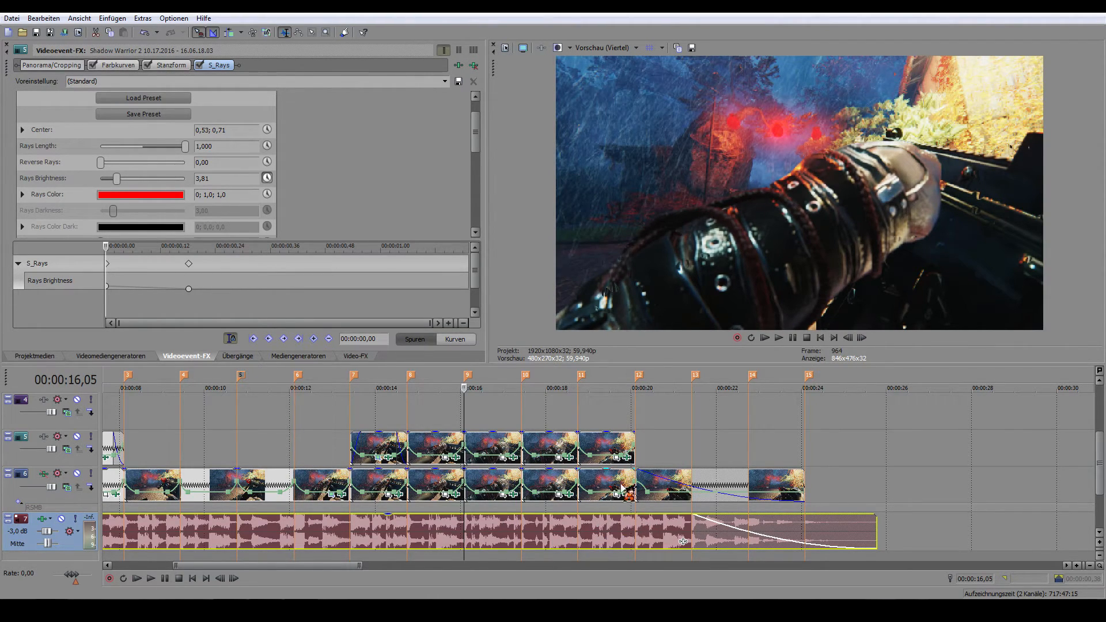
left_click(635, 470)
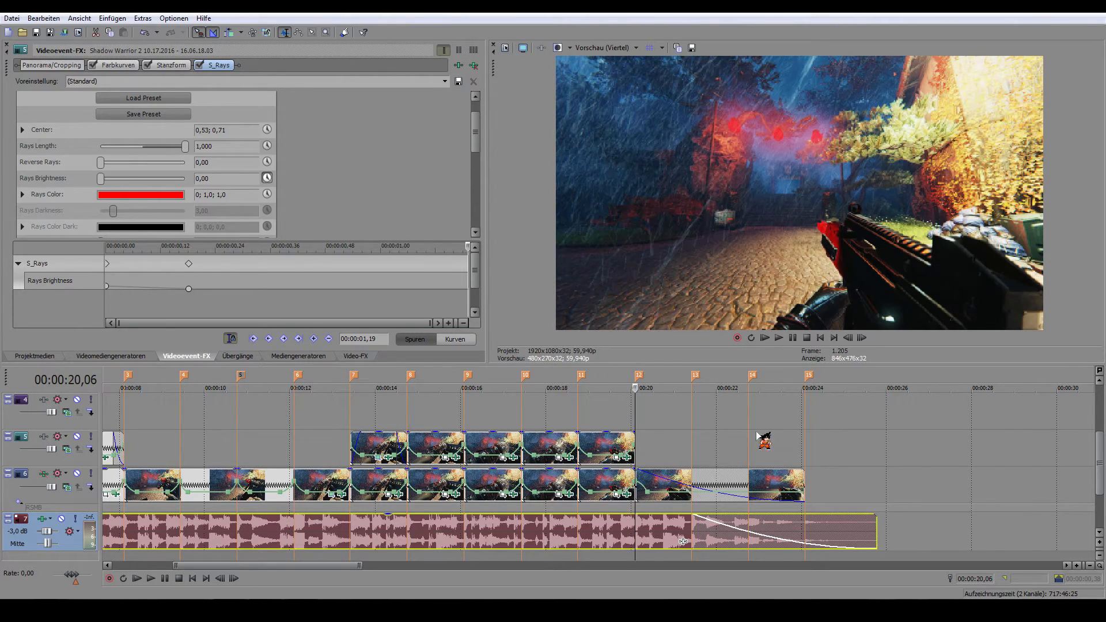
left_click(862, 339)
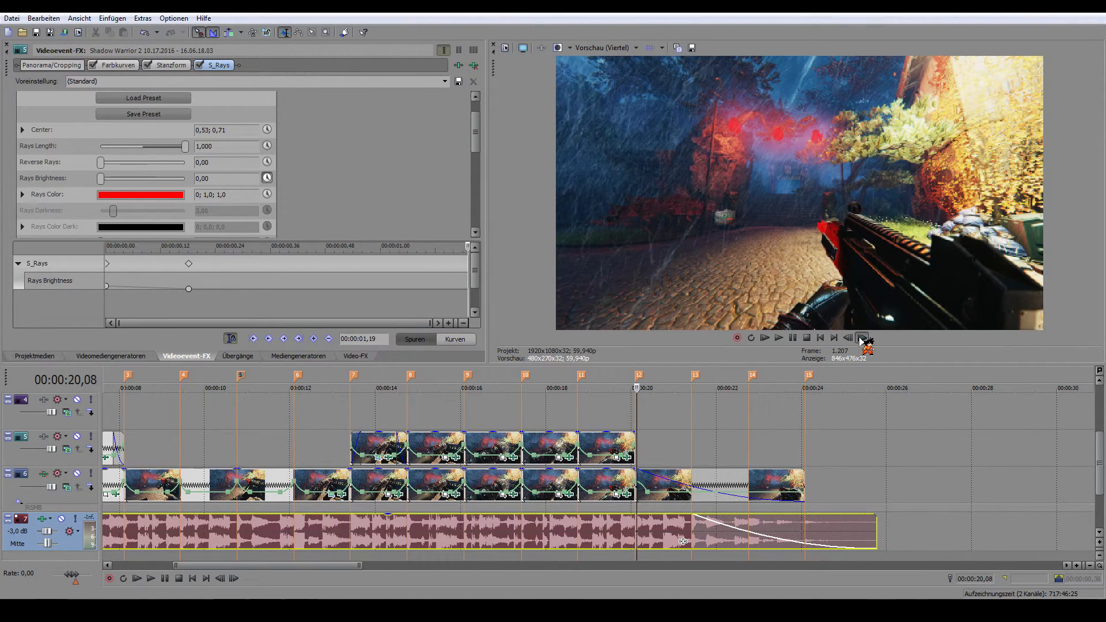
Step: Preview the intro section before marker 1 and look over the audio and video tracks of the whole edit
scroll(289, 509, "down", 4)
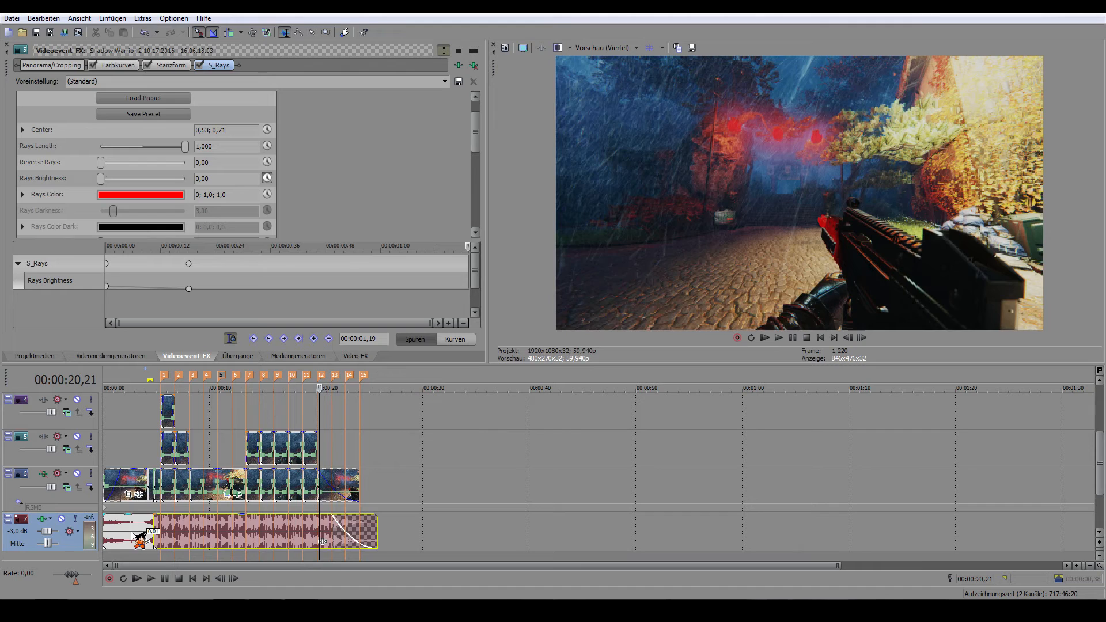
left_click(131, 533)
scroll(145, 536, "up", 2)
scroll(520, 531, "down", 1)
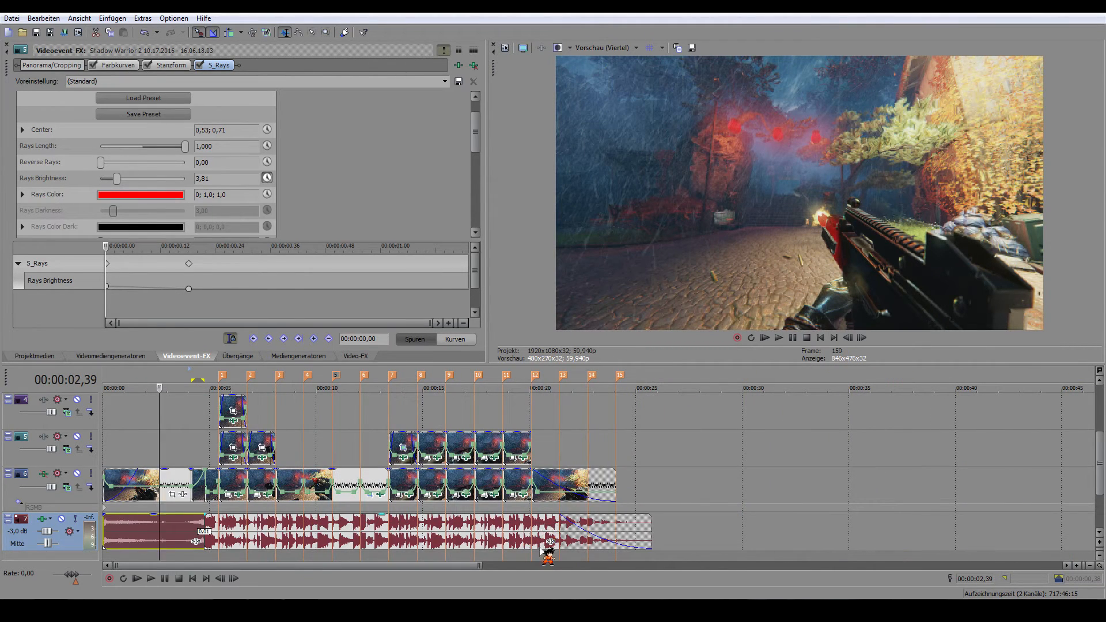
scroll(376, 460, "up", 5)
scroll(375, 458, "down", 4)
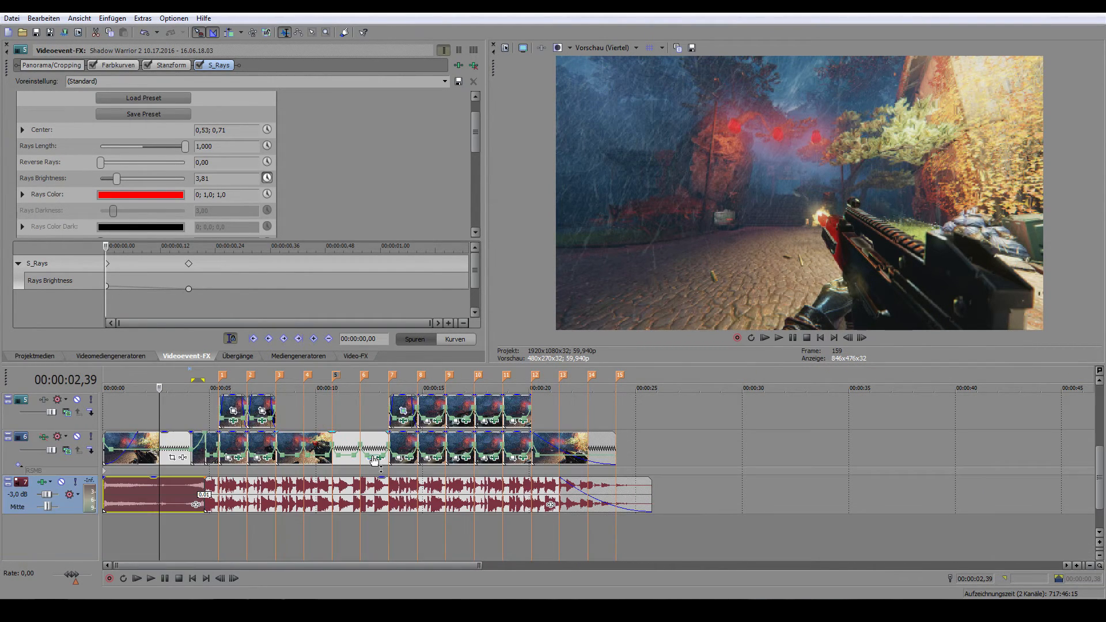
Step: Preview a frame shortly before marker 3 and examine how the clips are layered on all tracks across the markers
left_click(269, 449)
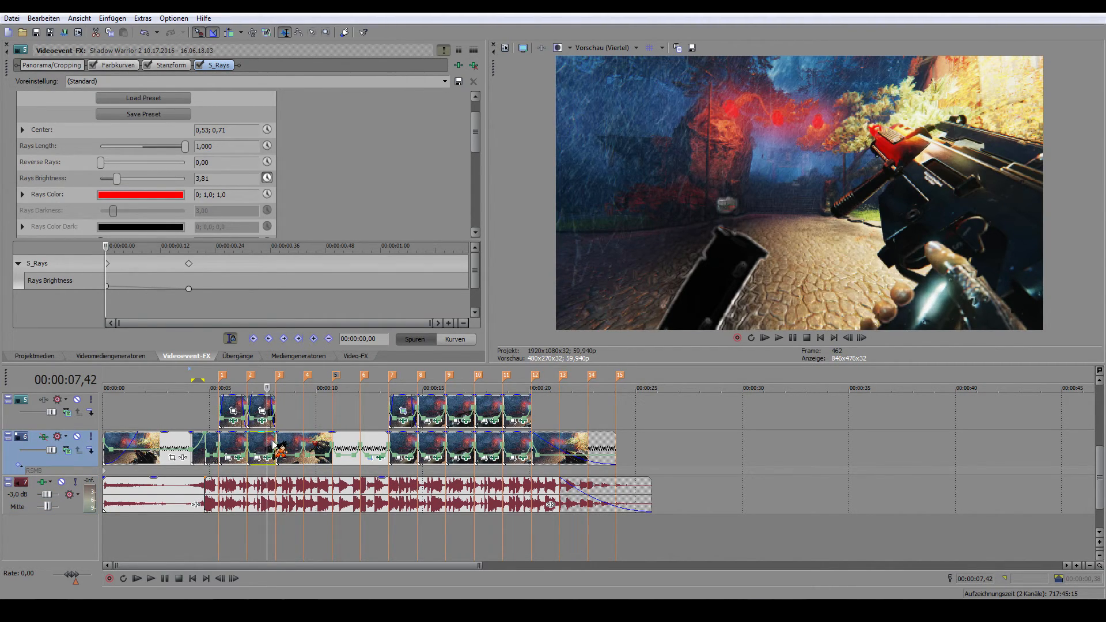
scroll(279, 450, "up", 3)
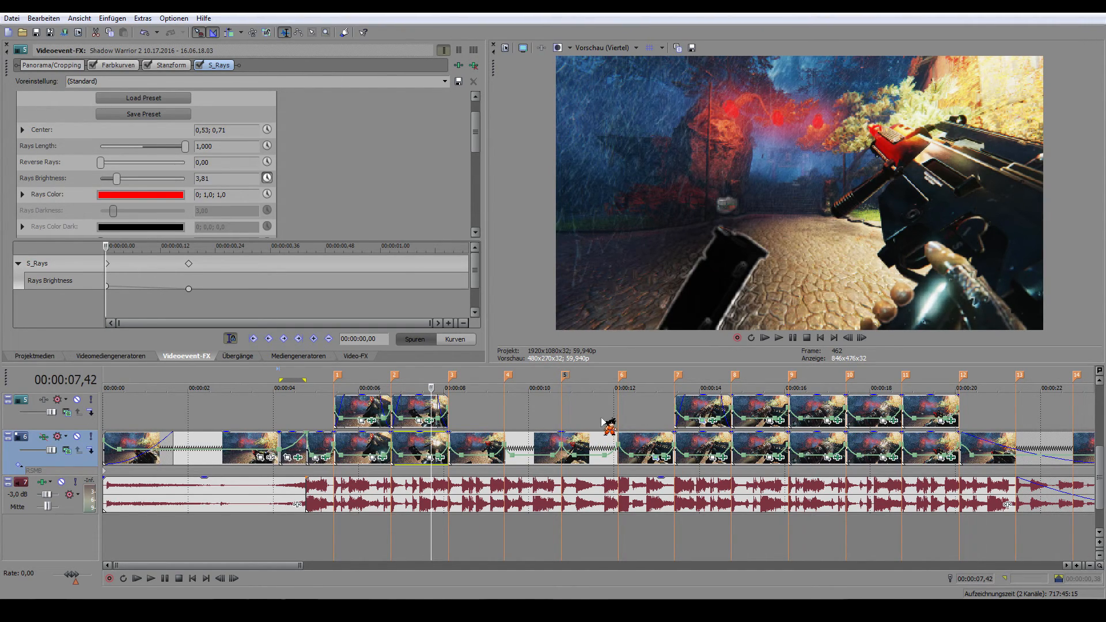
scroll(513, 519, "down", 4)
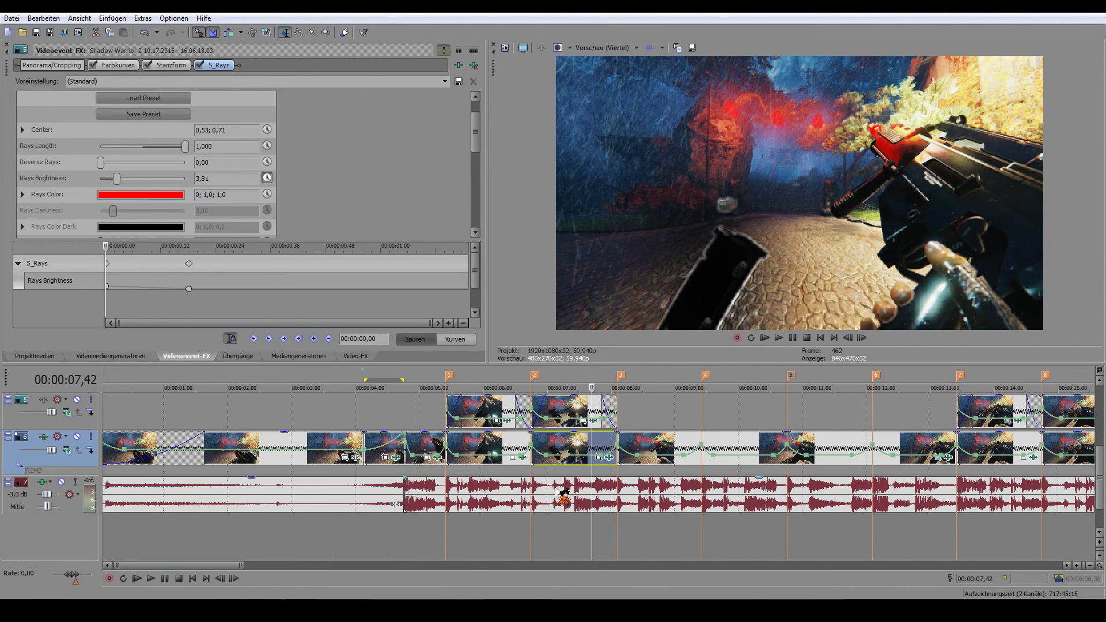
scroll(340, 481, "up", 4)
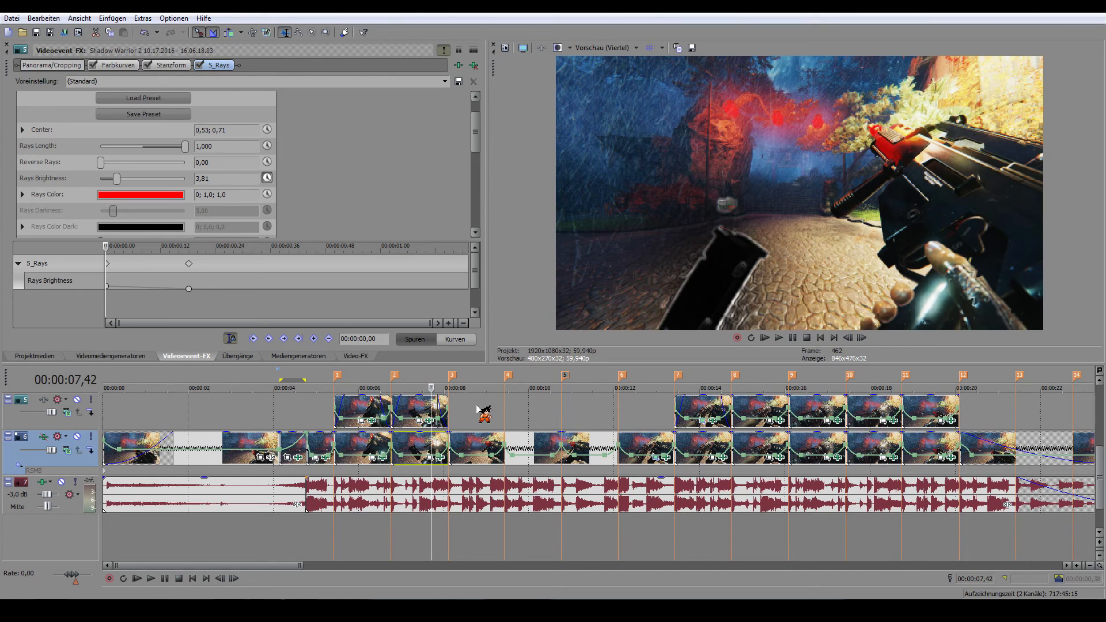
scroll(569, 443, "up", 3)
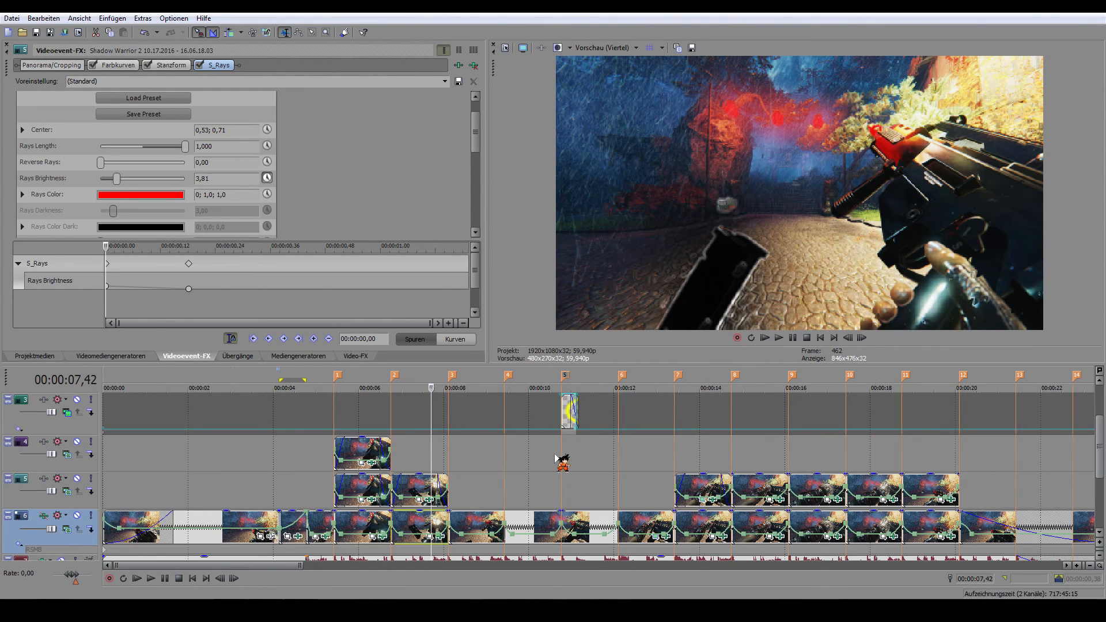
scroll(555, 458, "down", 5)
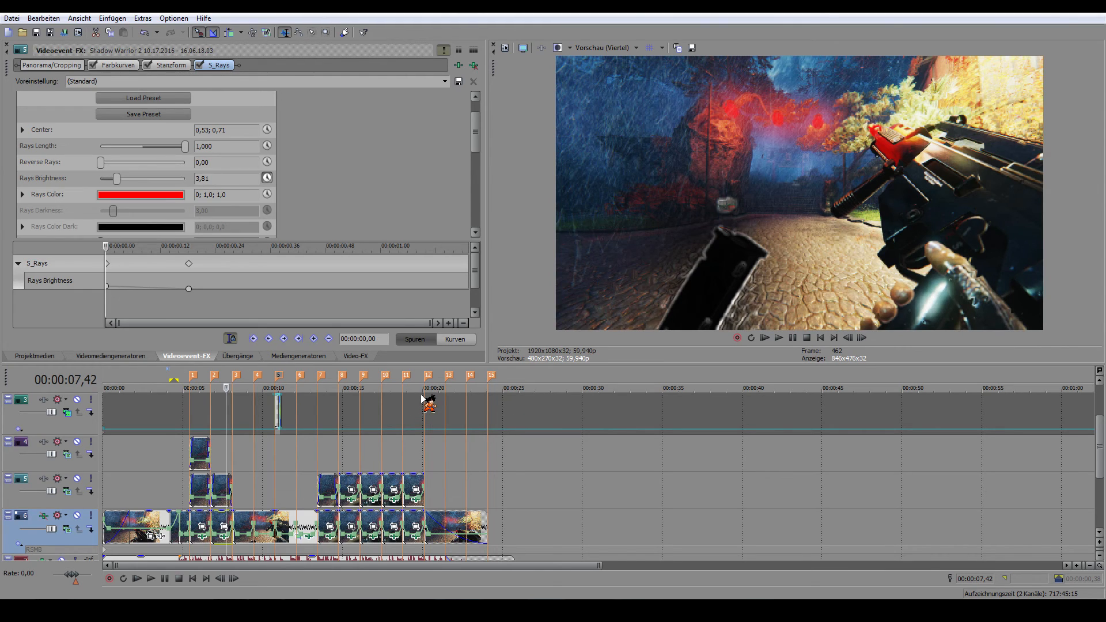